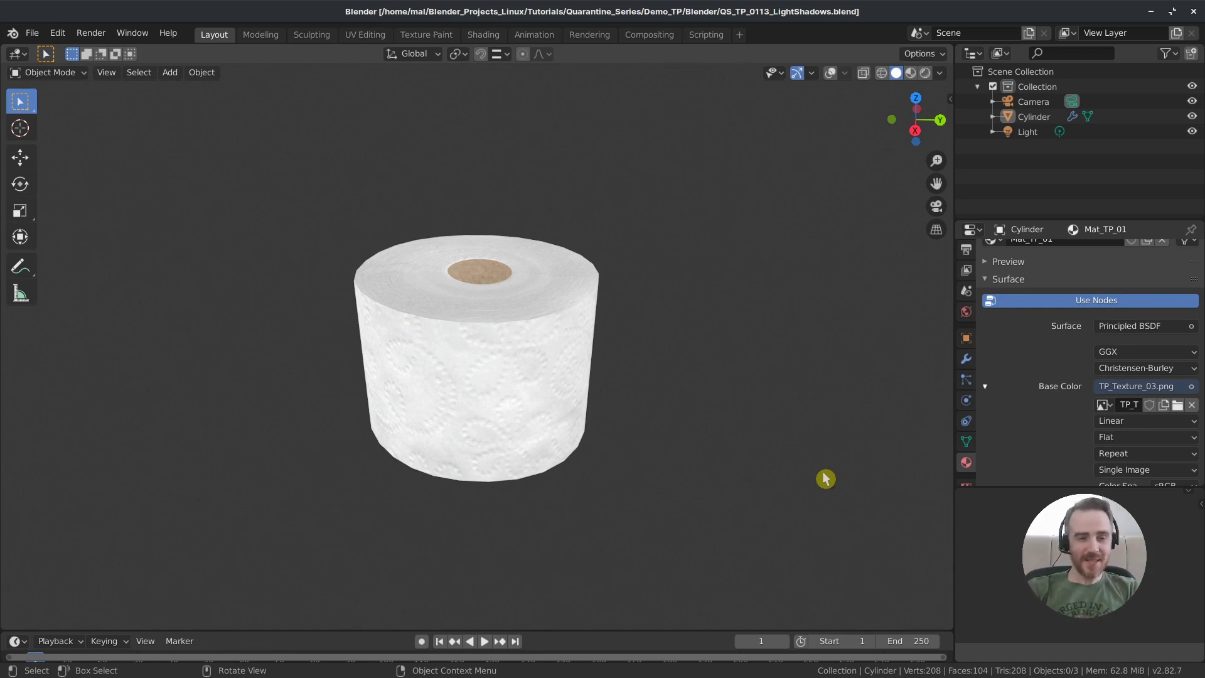
Switch to UV Editing and display TP_Project6.png in the image editor.
middle_drag(652, 326, 596, 342)
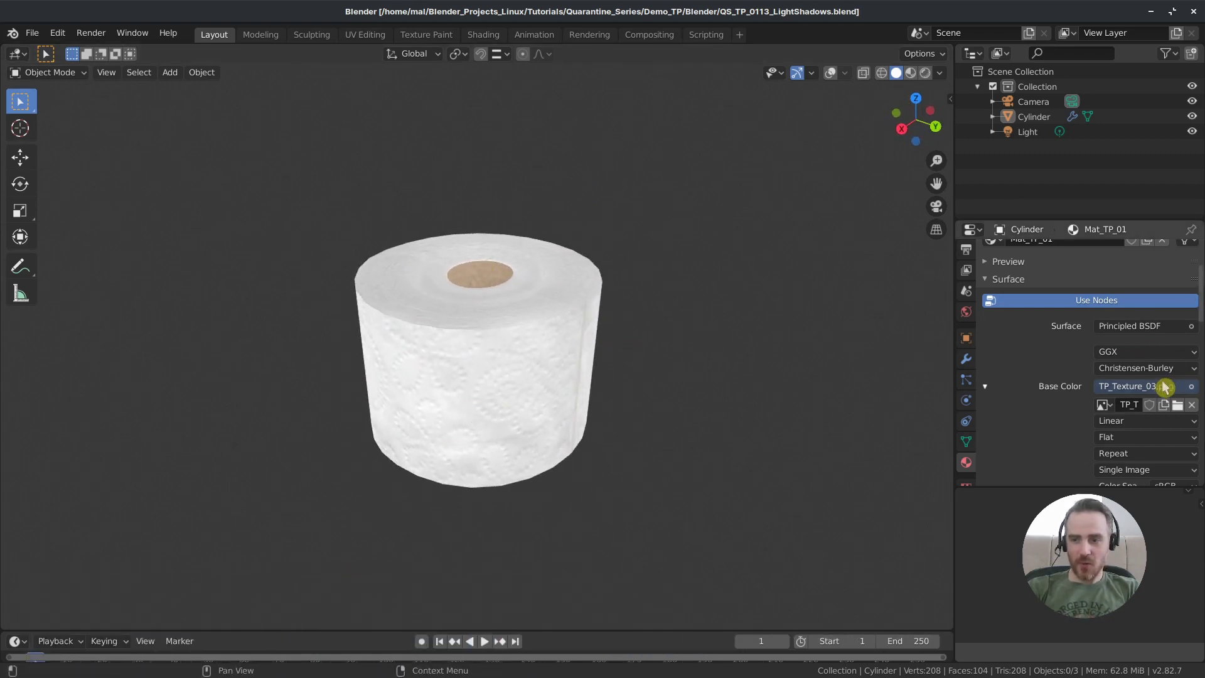
click(363, 35)
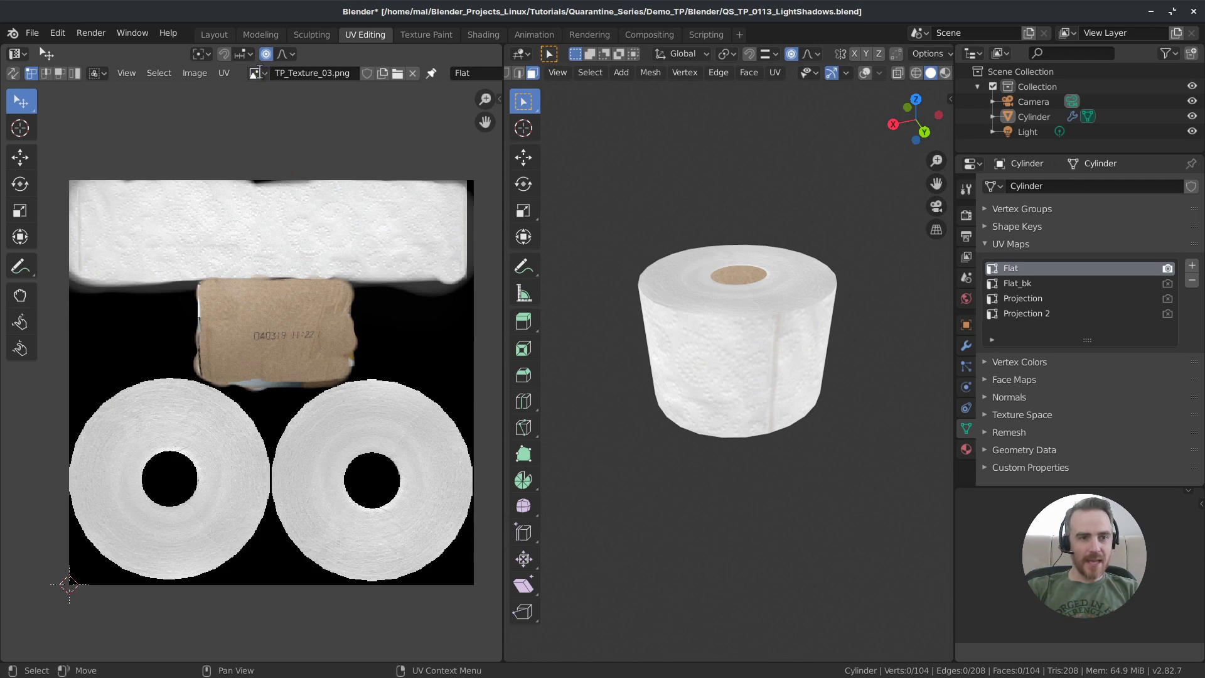
click(257, 73)
click(301, 137)
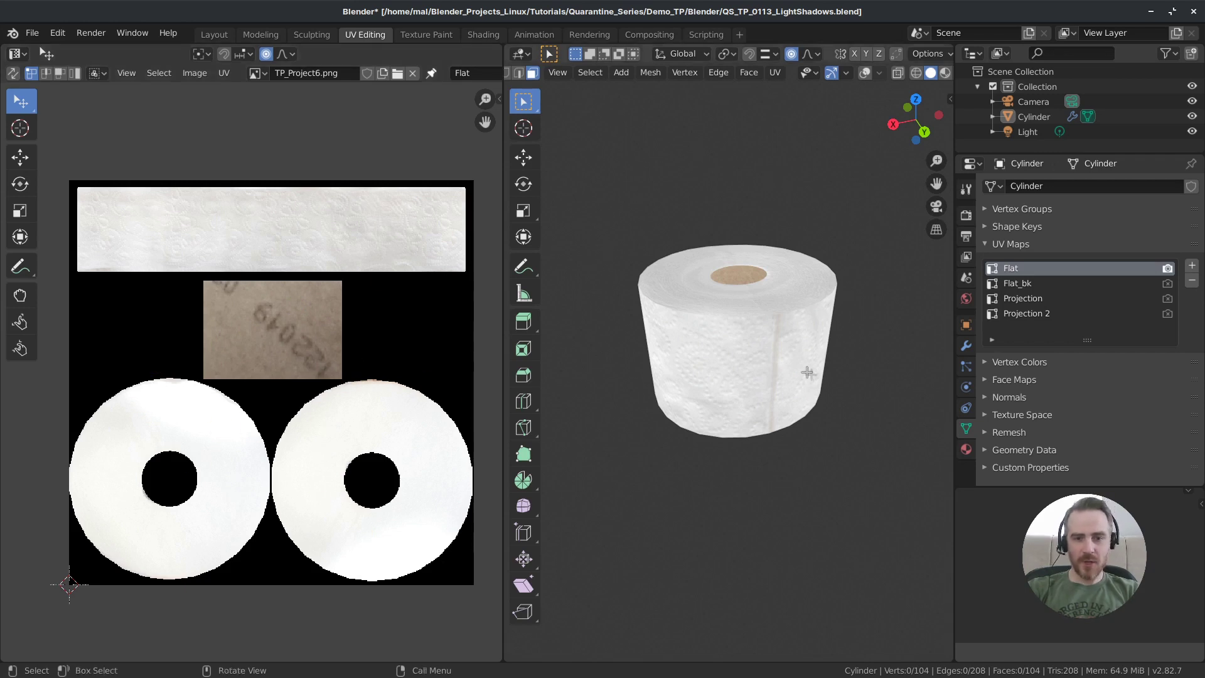
Try TP_Project6.png as the roll material's Base Color texture and inspect it from several angles.
middle_drag(690, 351, 665, 366)
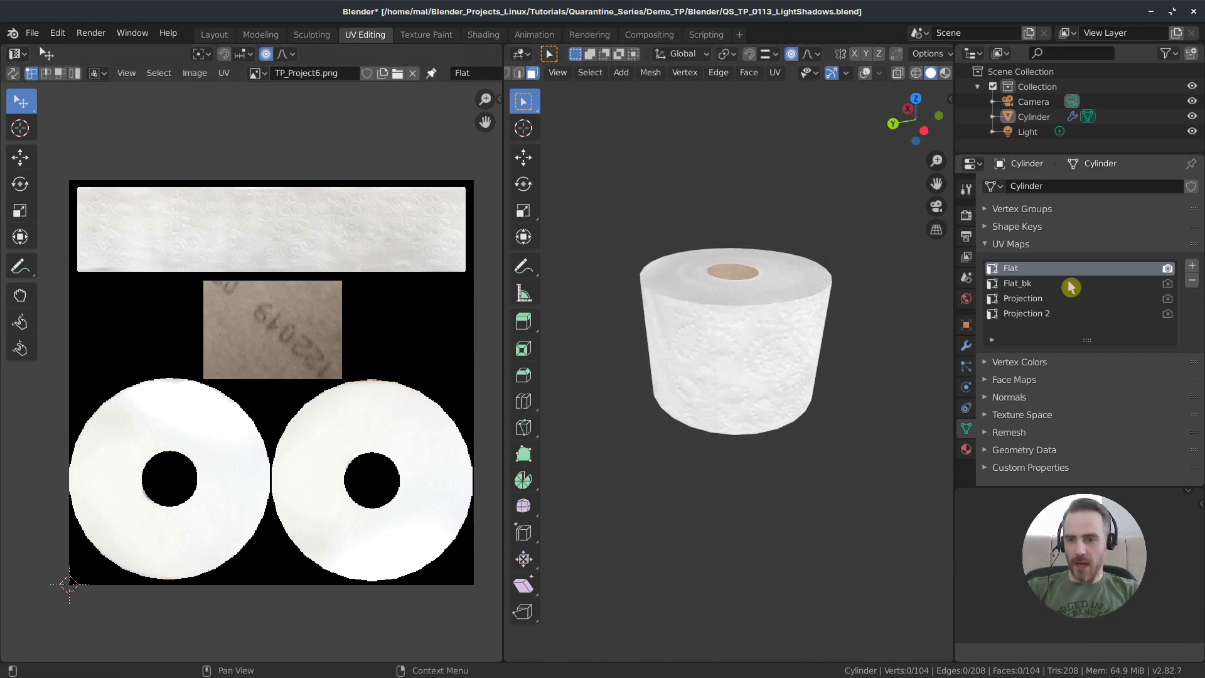
click(965, 448)
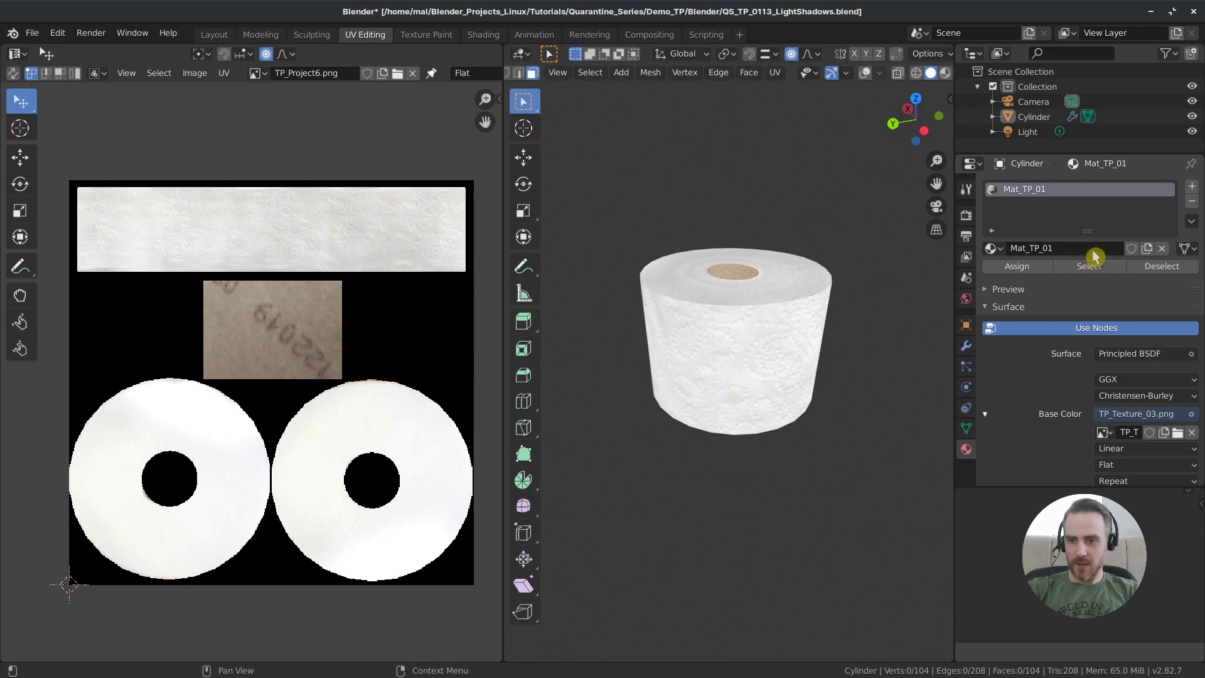
click(1104, 432)
click(970, 496)
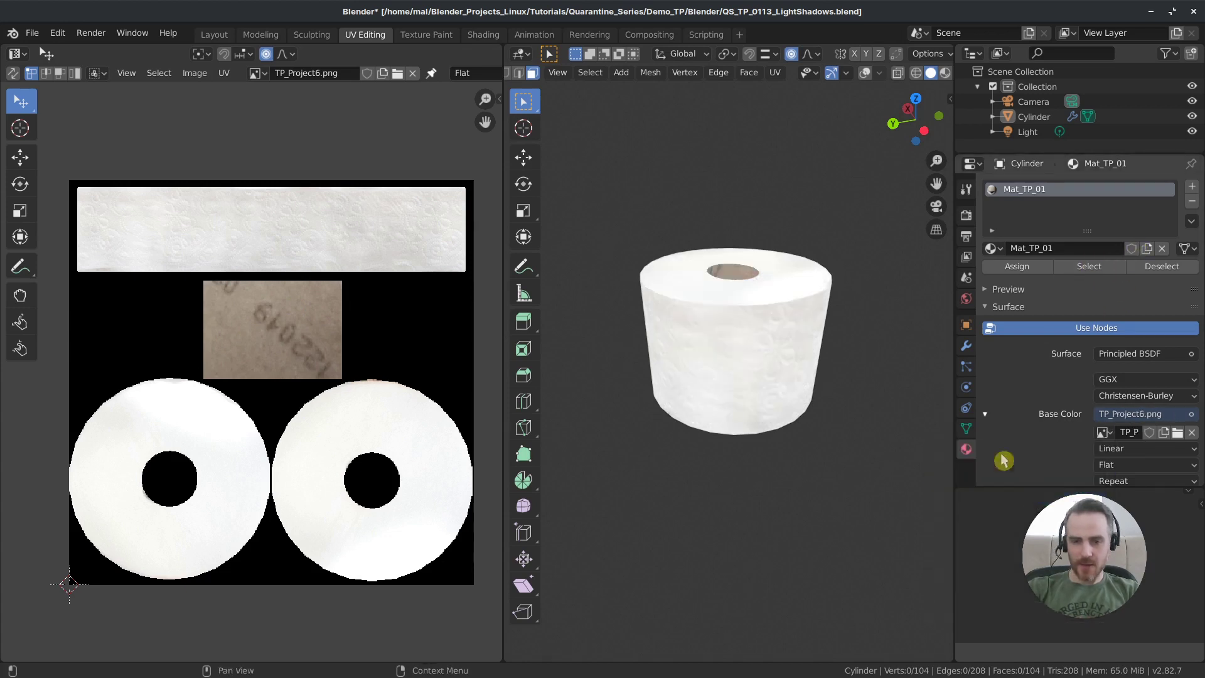
middle_drag(866, 384, 636, 378)
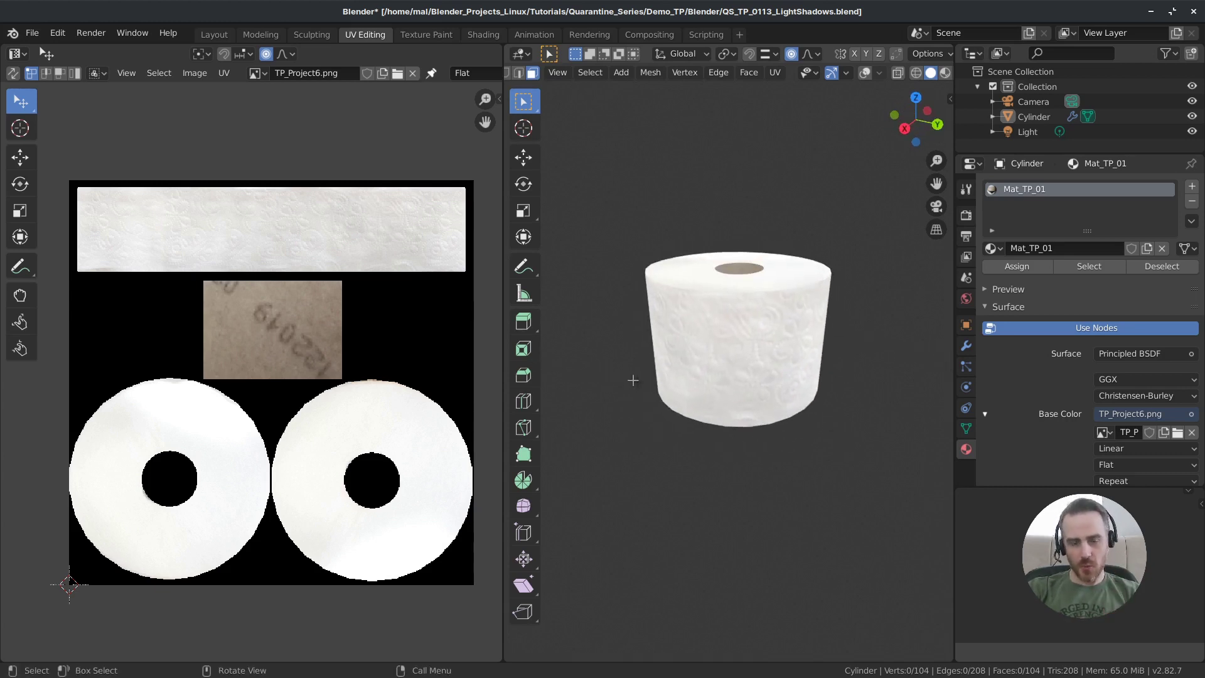
middle_drag(809, 368, 754, 404)
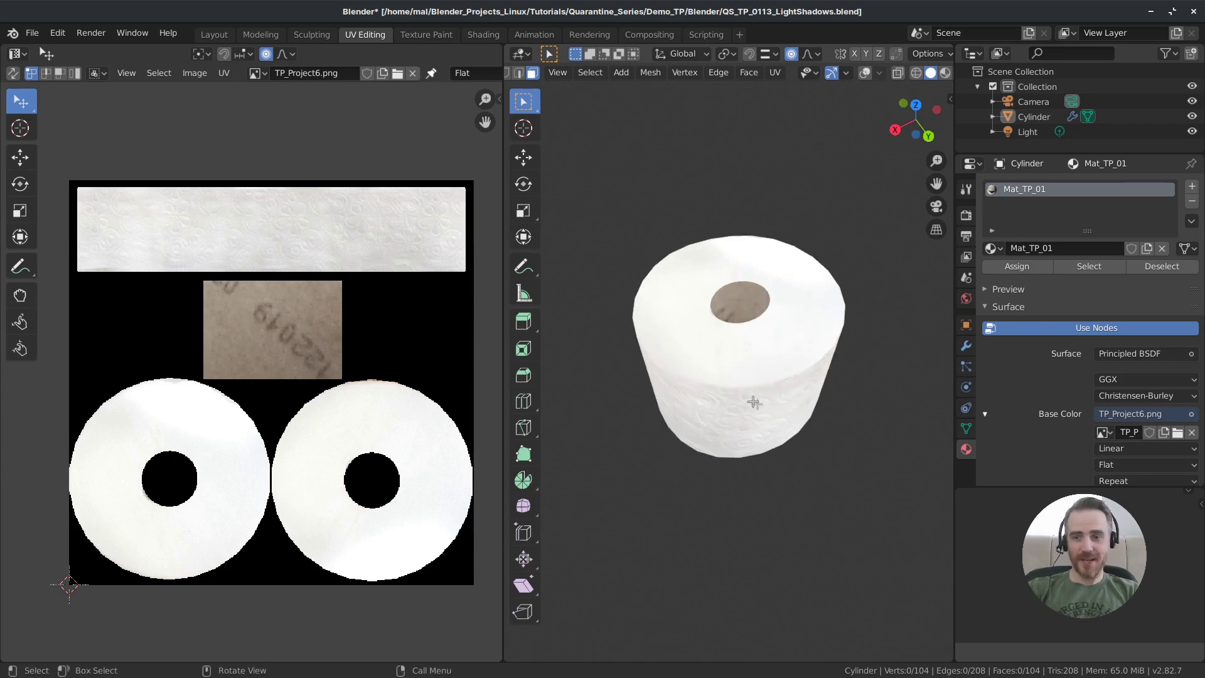
Revert the Base Color and image editor to TP_Texture_03.png, then return to Layout.
click(1102, 433)
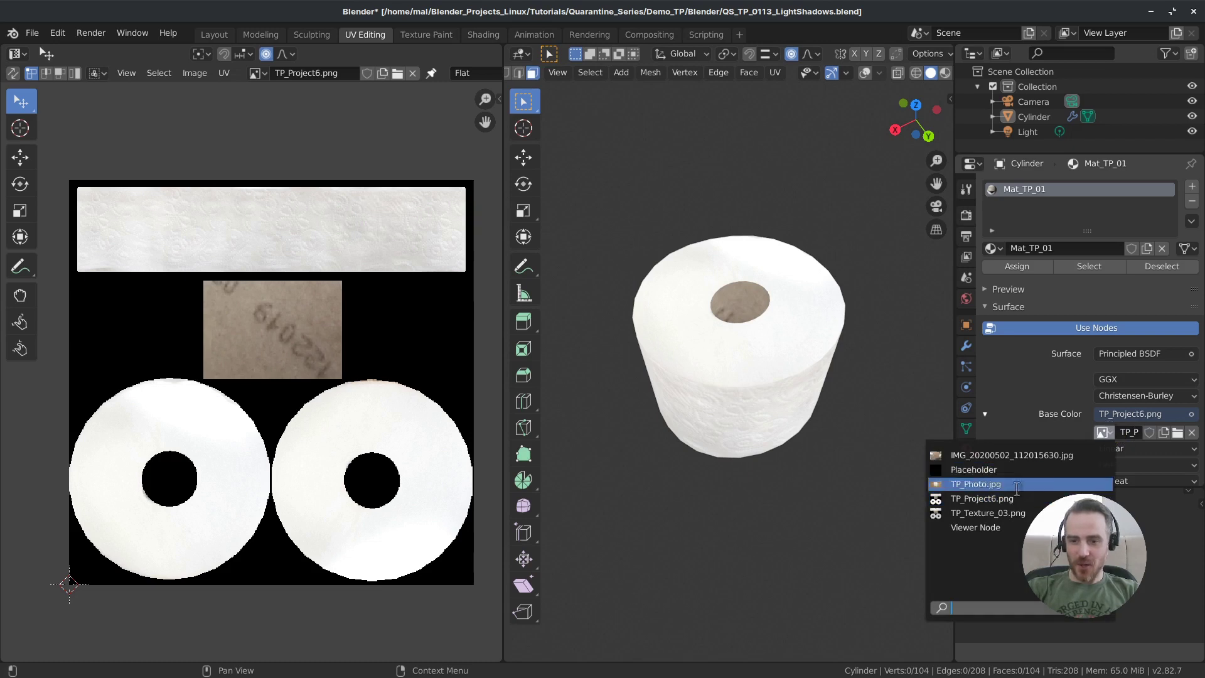
click(999, 512)
click(256, 72)
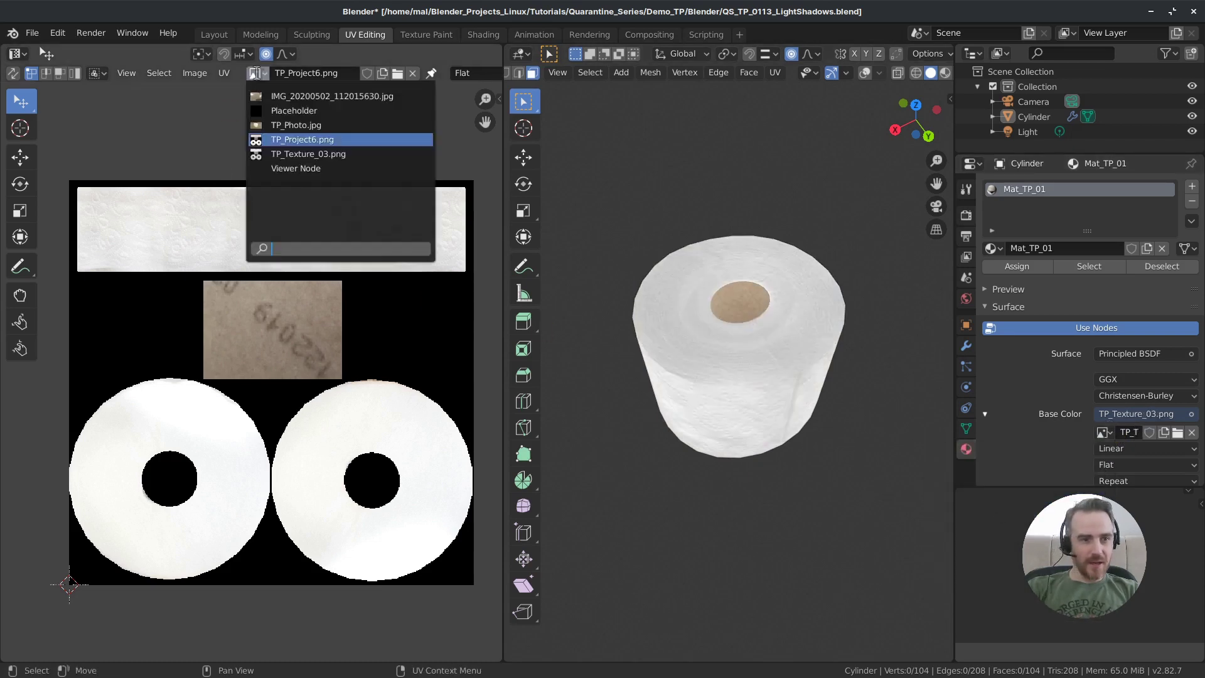
click(273, 154)
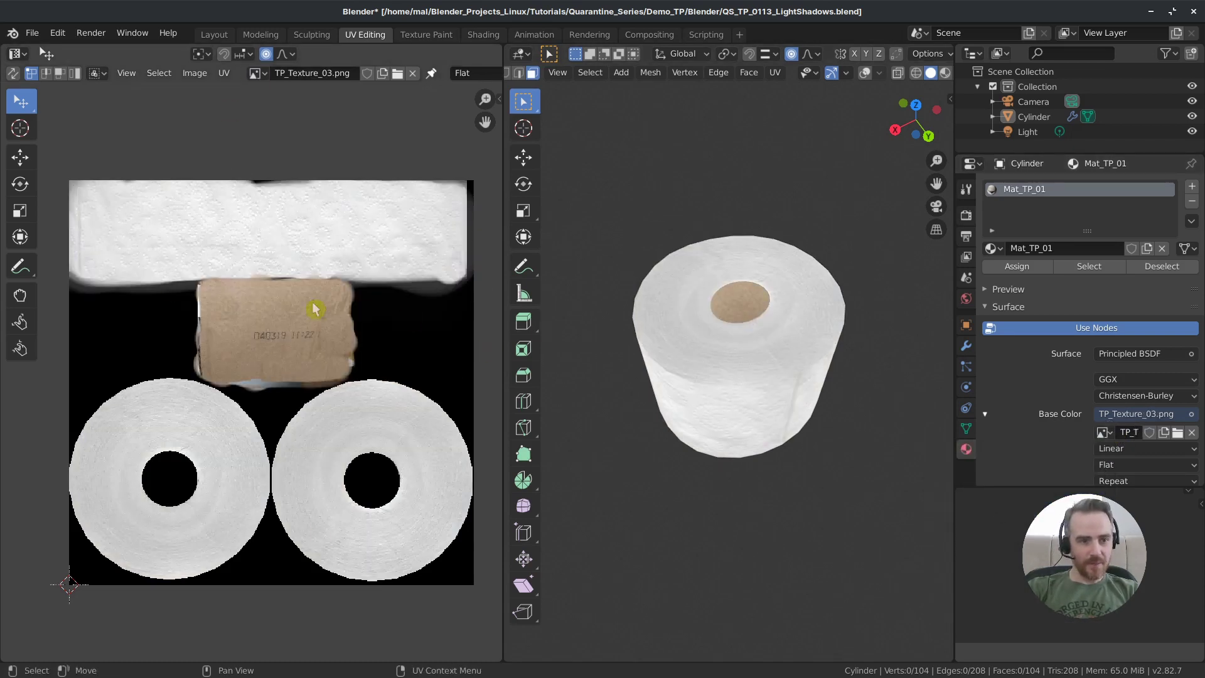
click(212, 36)
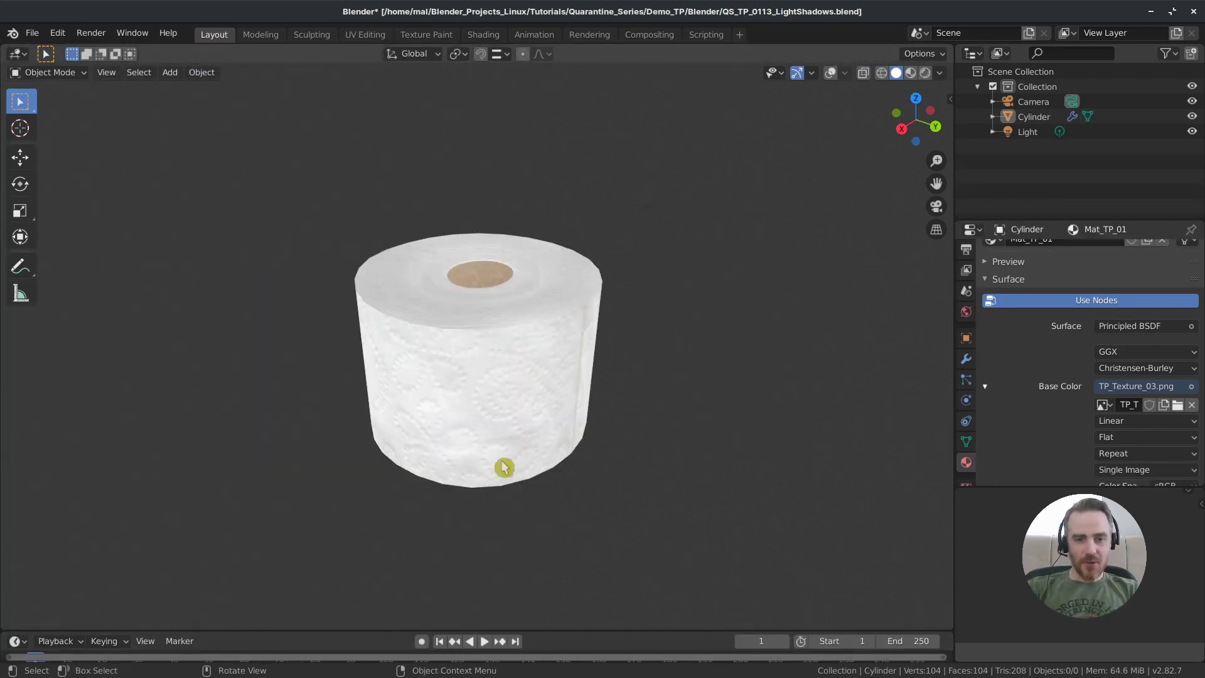
Preview the textured roll in Rendered viewport shading, viewing it from the side and above.
middle_drag(680, 236, 799, 220)
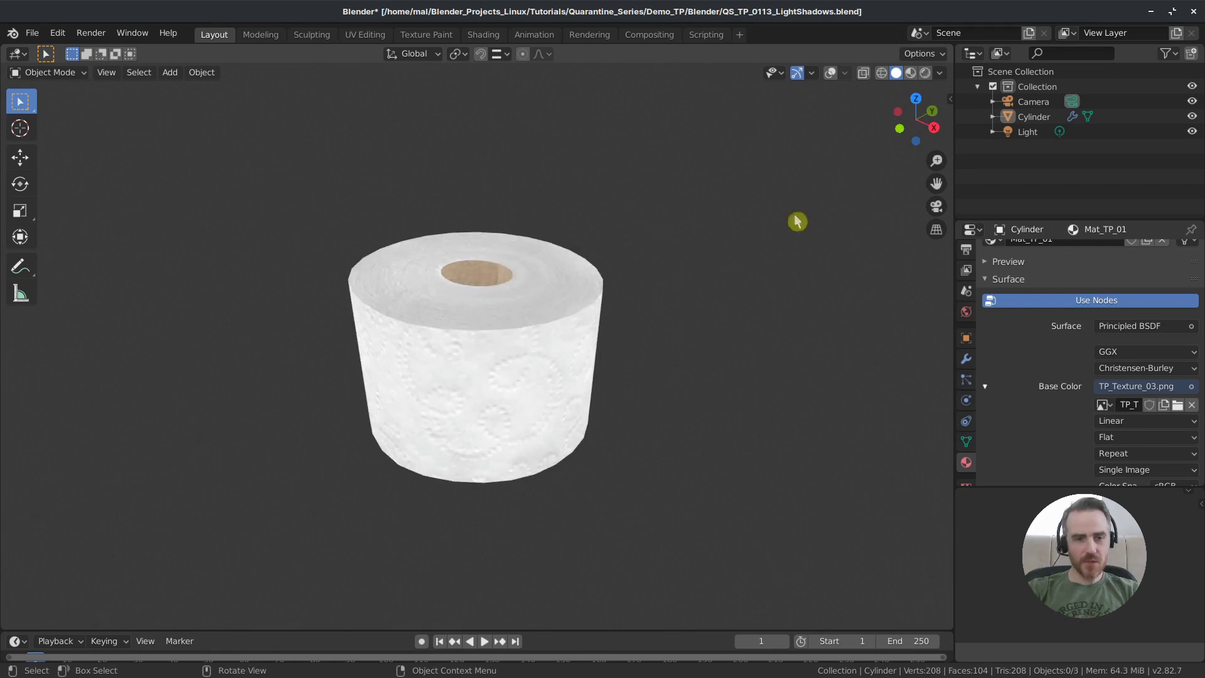
click(925, 74)
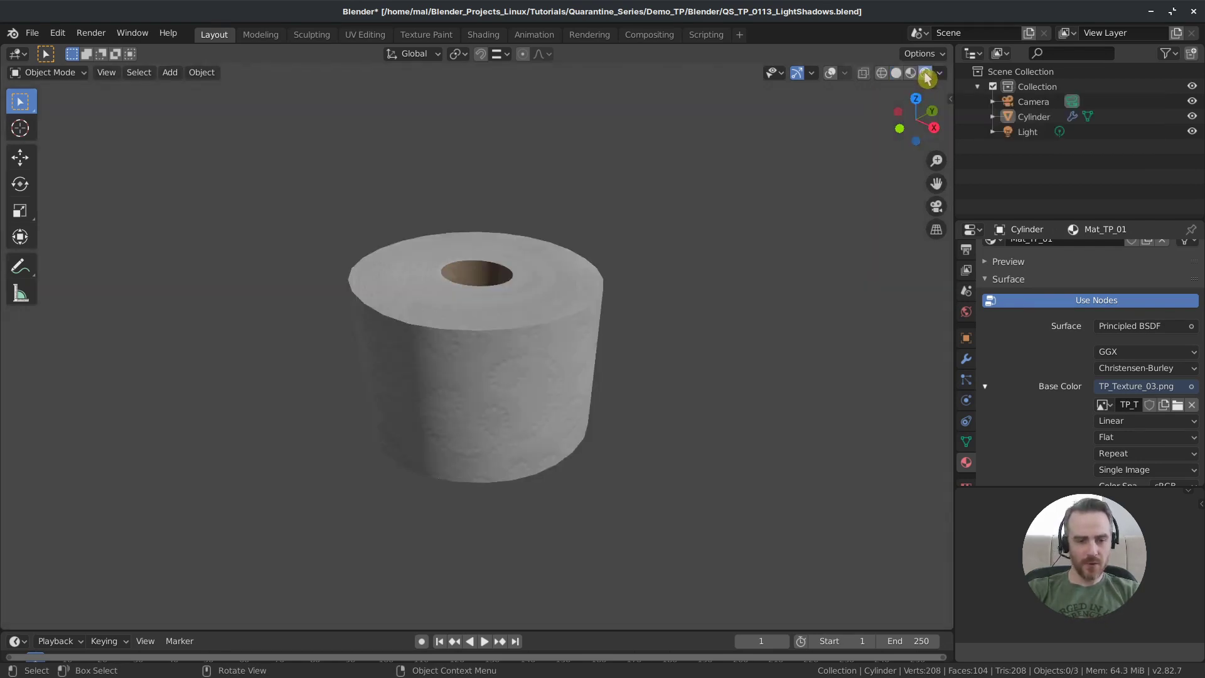
middle_drag(742, 369, 778, 326)
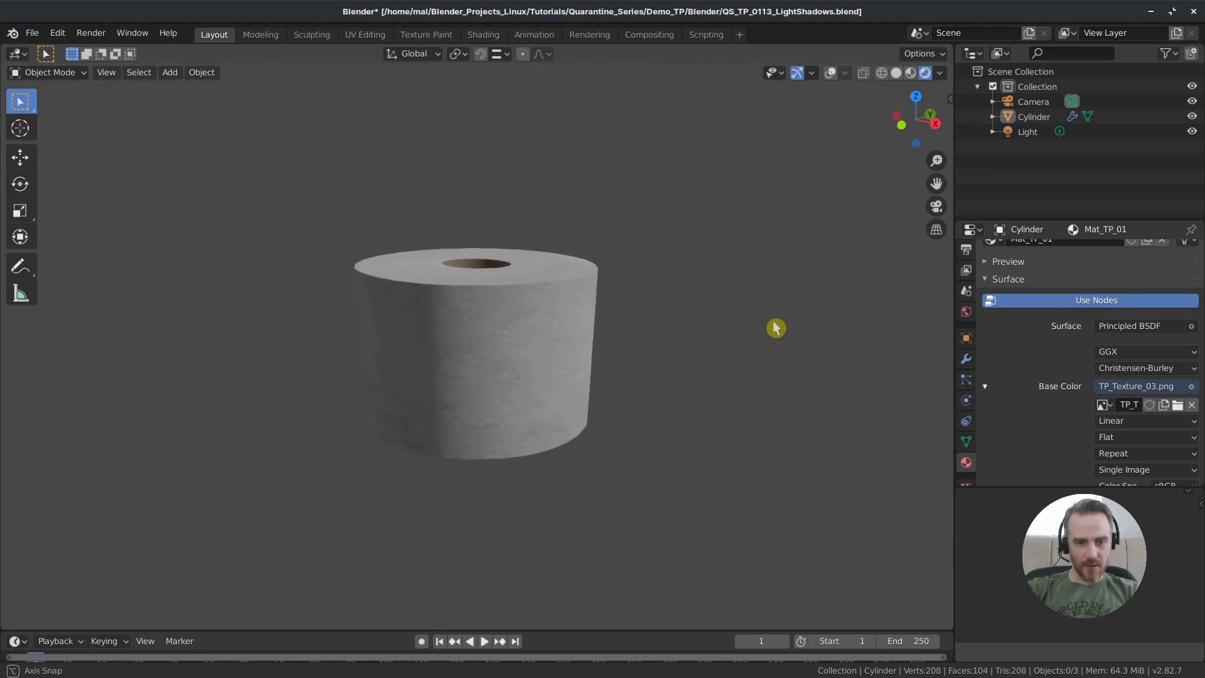
mouse_move(603, 352)
middle_down()
mouse_move(597, 379)
mouse_move(556, 381)
mouse_move(565, 363)
mouse_move(517, 339)
mouse_move(360, 322)
mouse_move(570, 369)
mouse_move(604, 357)
middle_up()
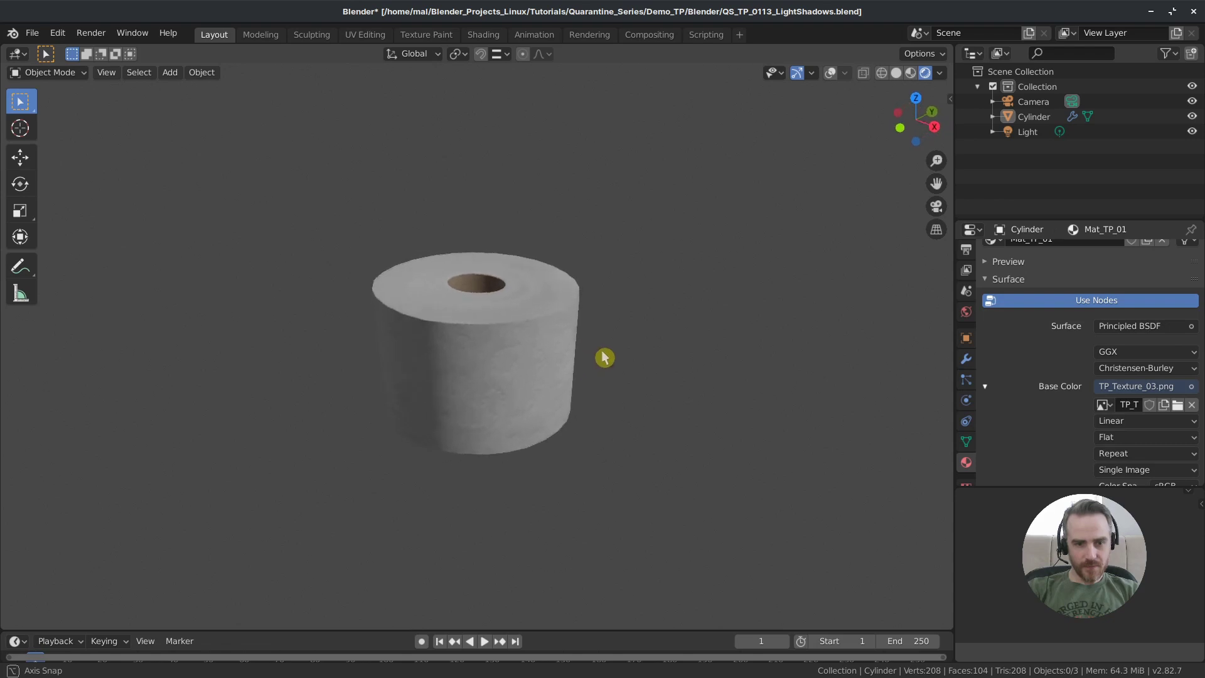
Show viewport overlays with the floor grid, zoom out, and select the scene light.
click(830, 74)
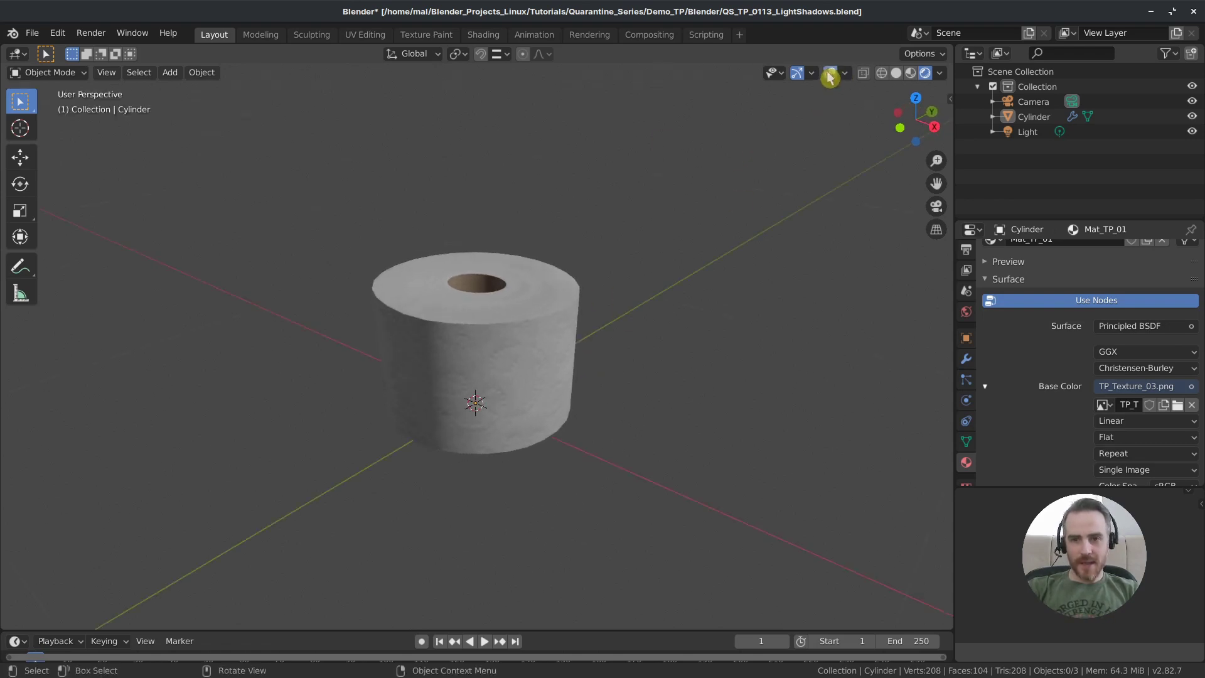
scroll(720, 331, down, 15)
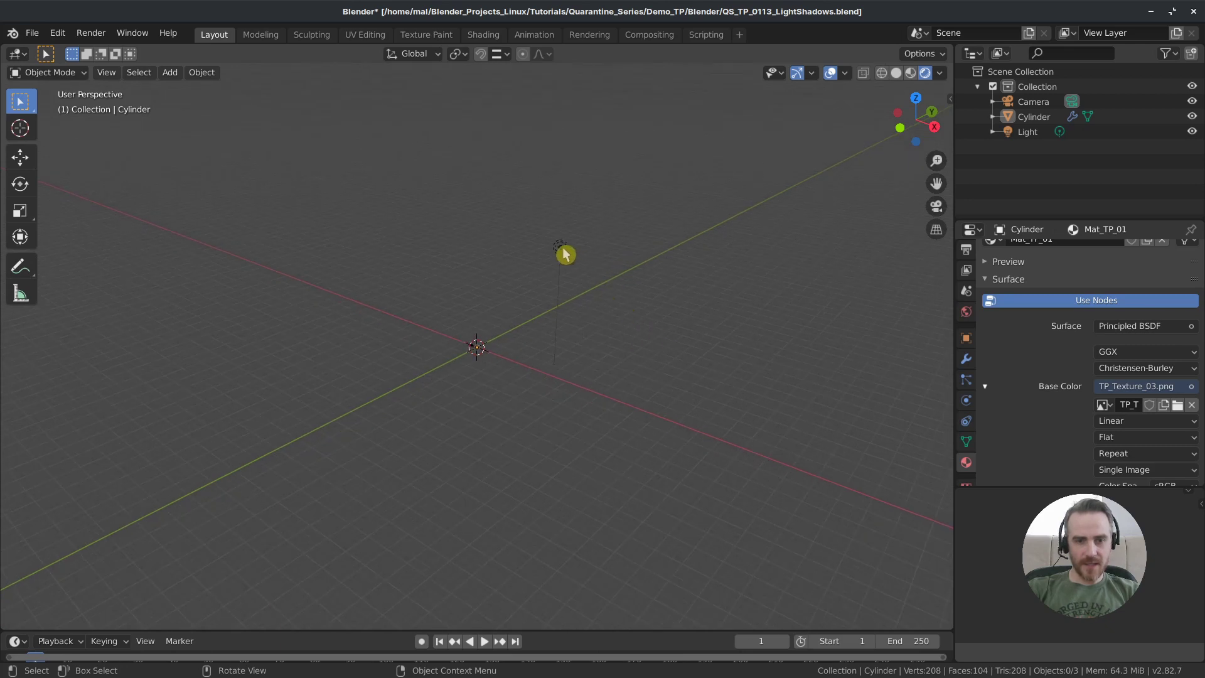
click(560, 248)
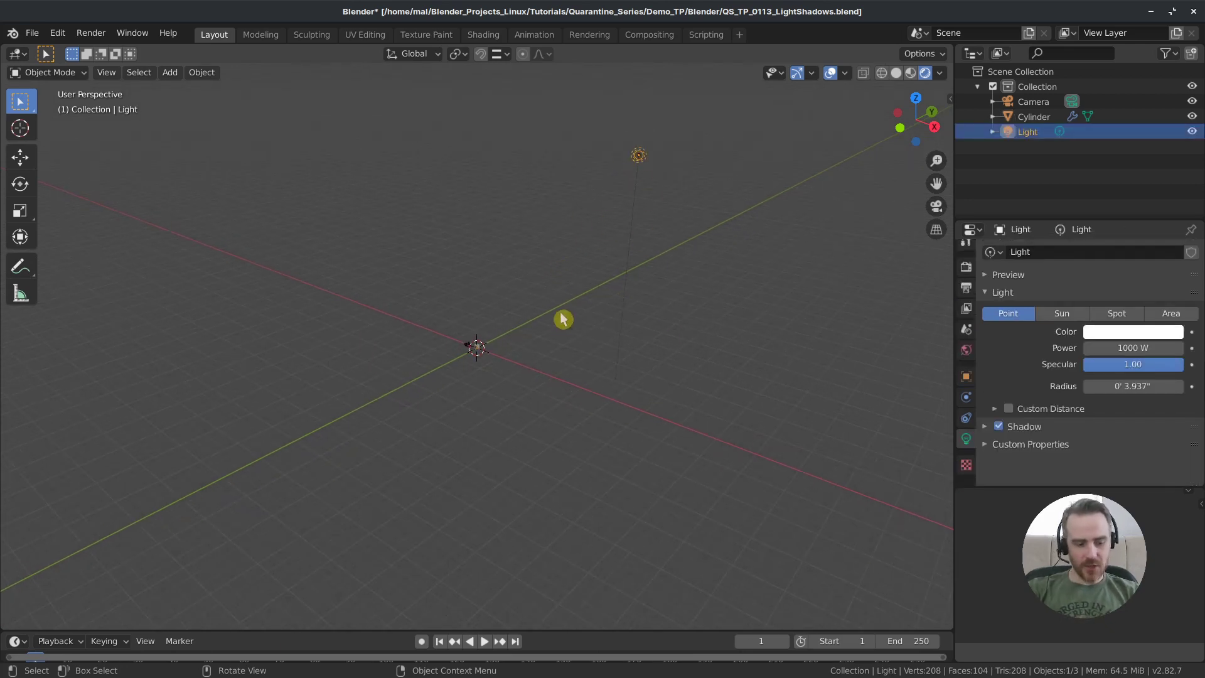
Add a Point light at the 3D cursor.
key(shift+a)
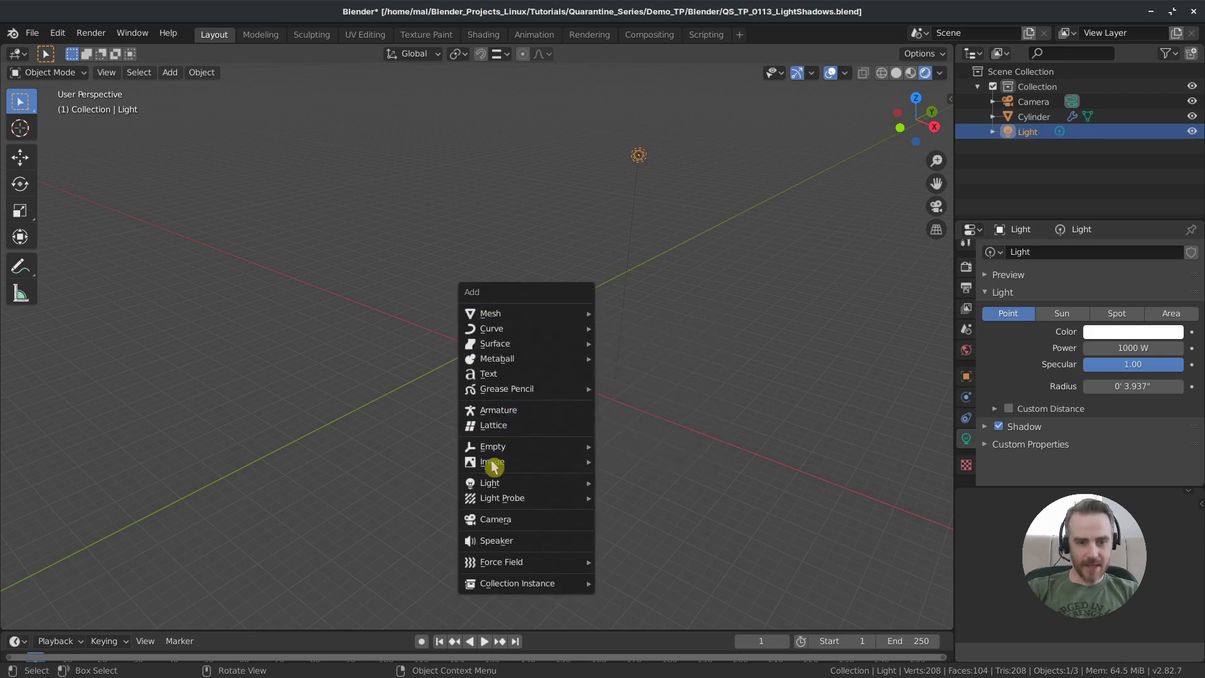
mouse_move(495, 483)
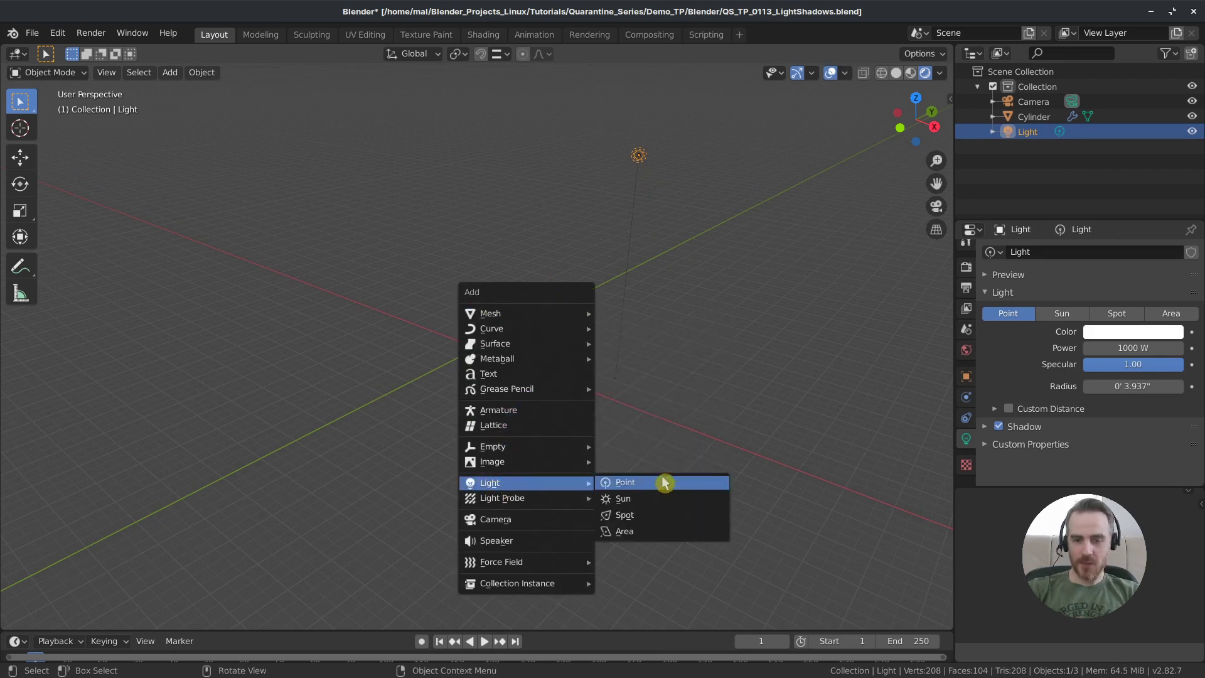
click(663, 482)
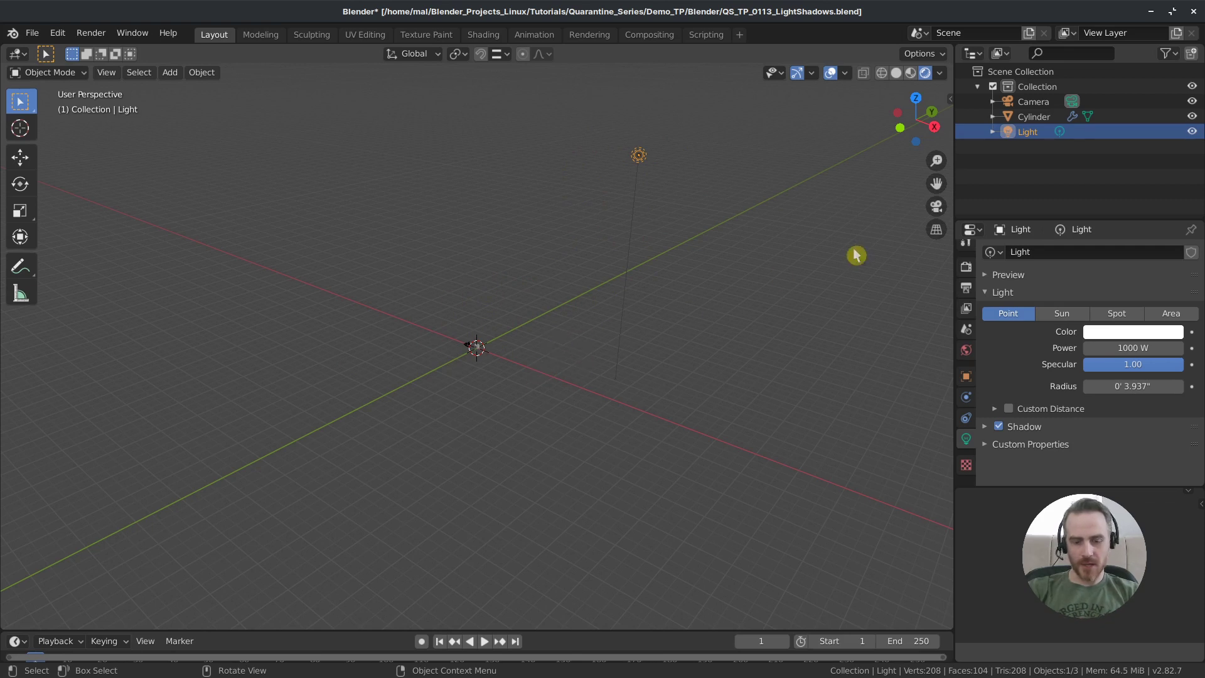
Lock the view to orbit around the 3D cursor via the sidebar's View settings.
key(n)
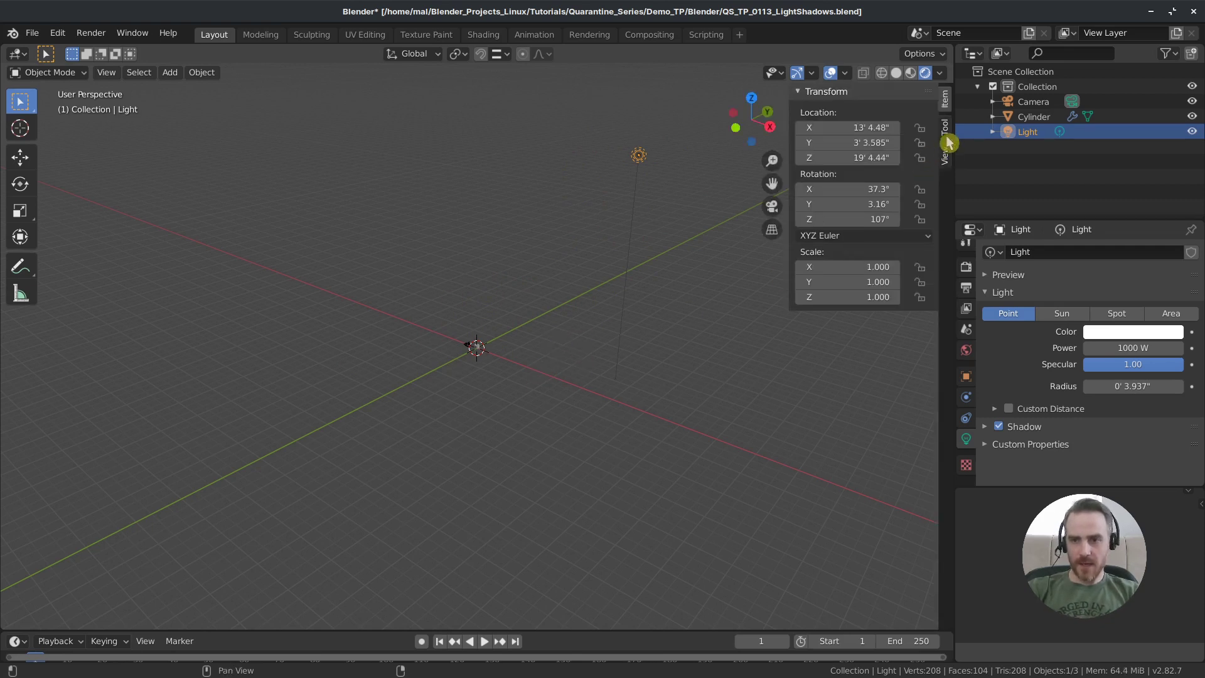
click(946, 162)
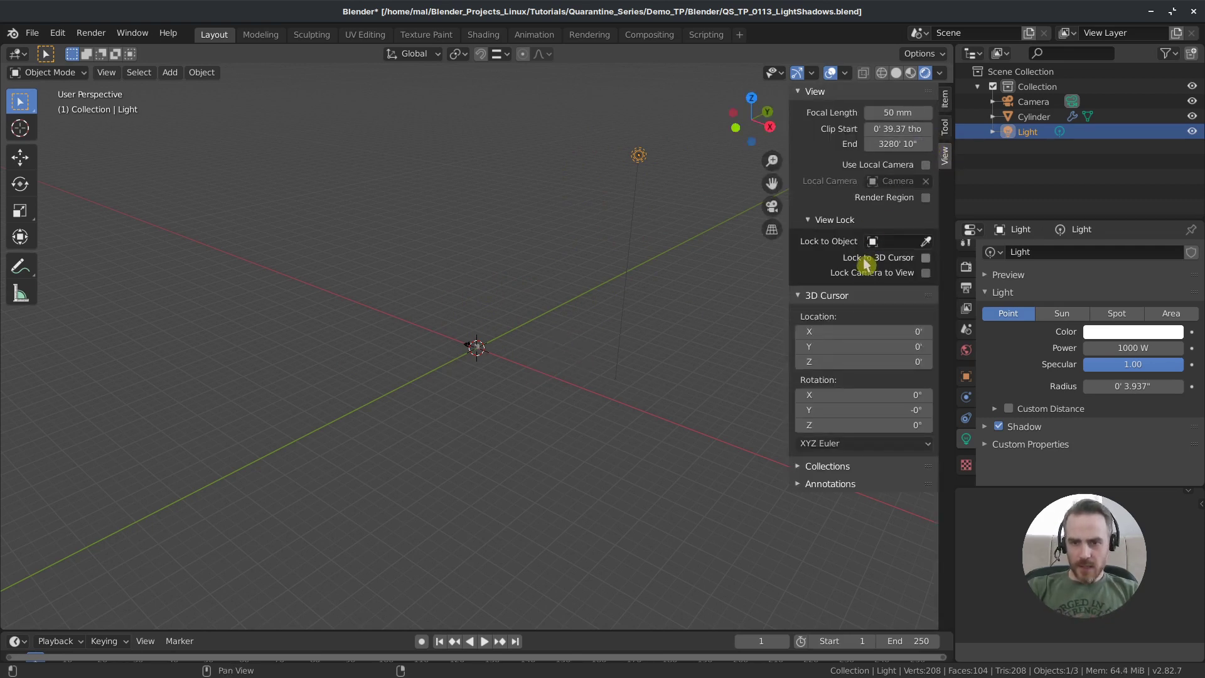
click(926, 261)
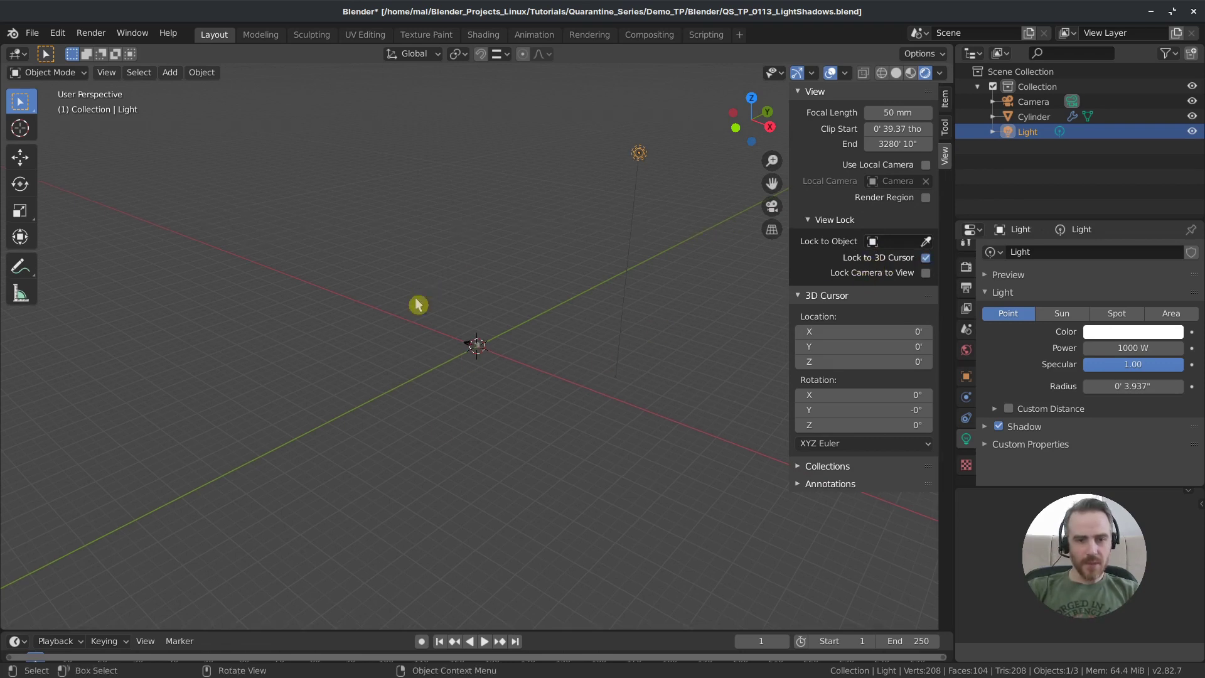
middle_drag(495, 389, 484, 419)
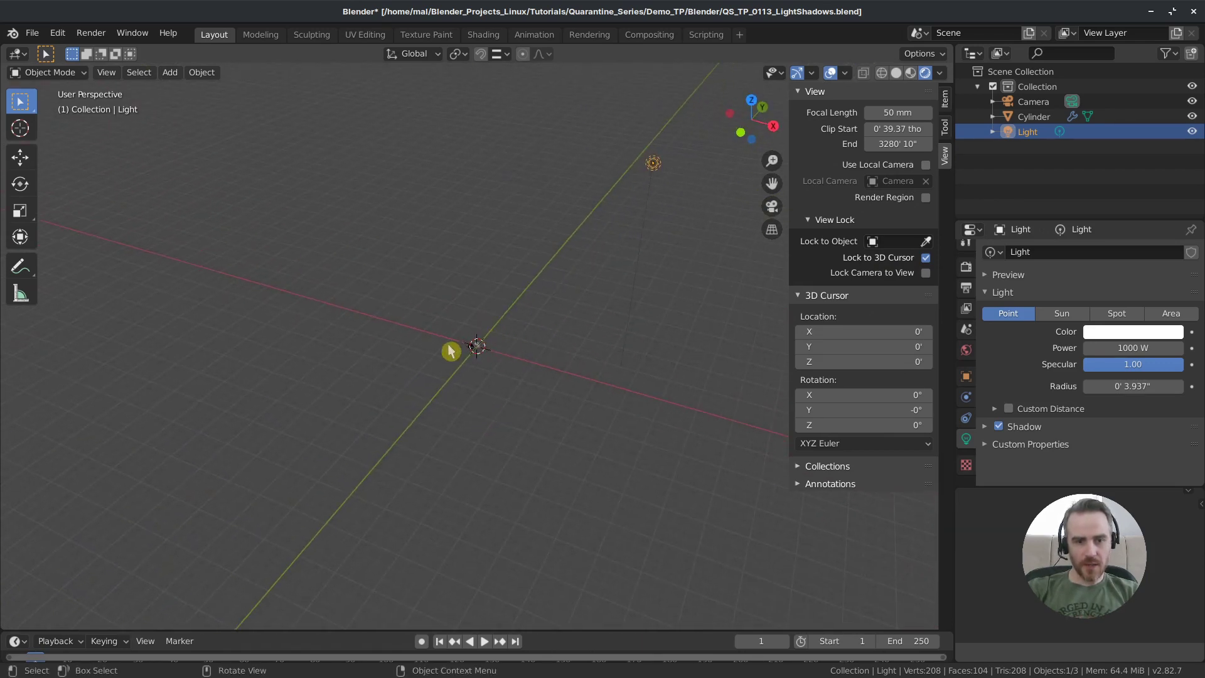
middle_drag(450, 351, 507, 352)
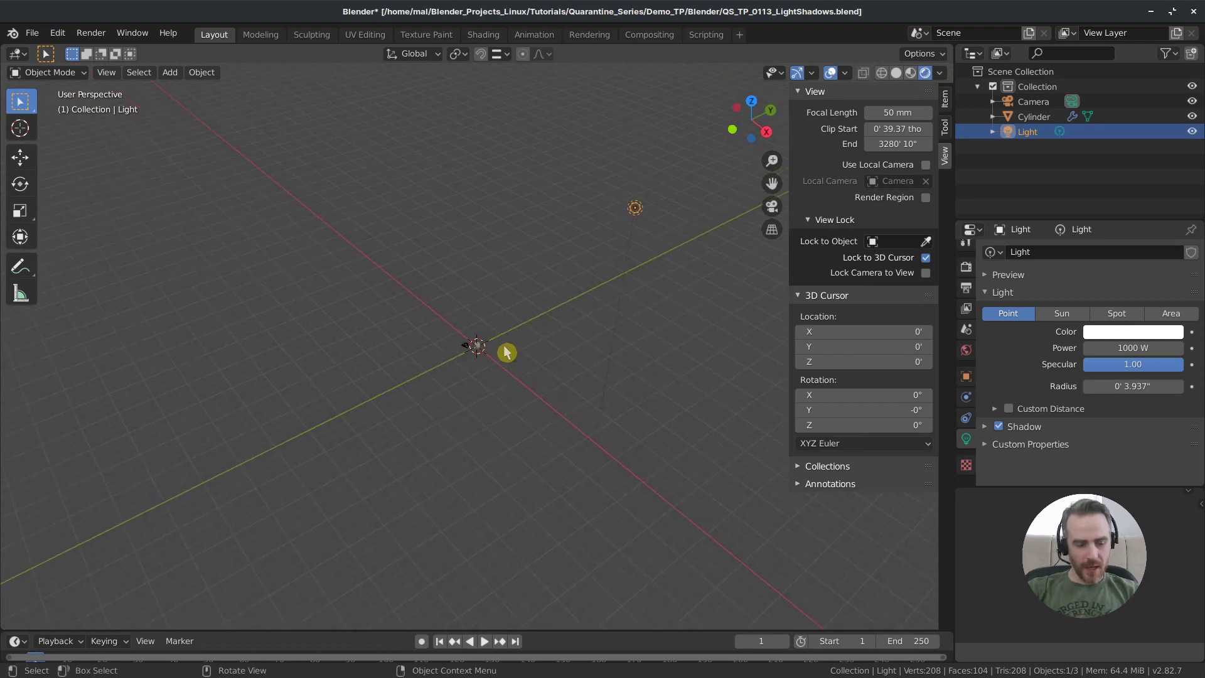
Snap the 3D cursor to the world origin and hide the sidebar.
key(shift+s)
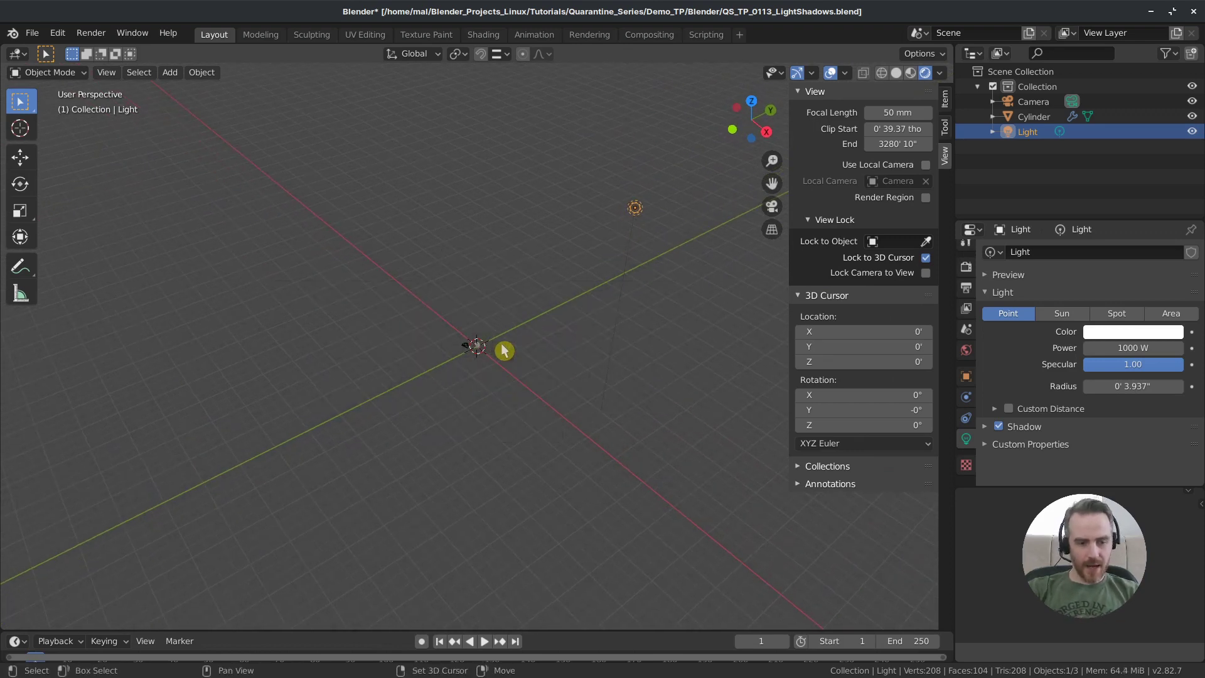
key(shift+s)
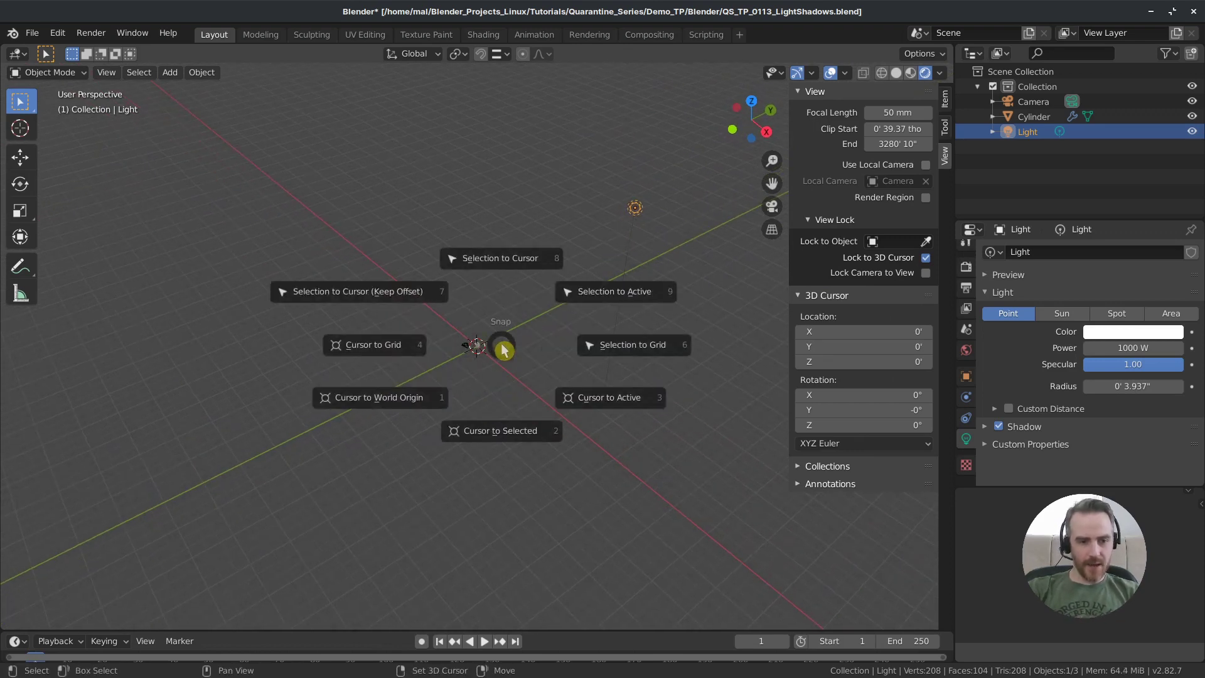
click(380, 399)
mouse_move(524, 369)
middle_down()
mouse_move(565, 376)
mouse_move(586, 404)
mouse_move(517, 344)
mouse_move(484, 376)
mouse_move(514, 379)
middle_up()
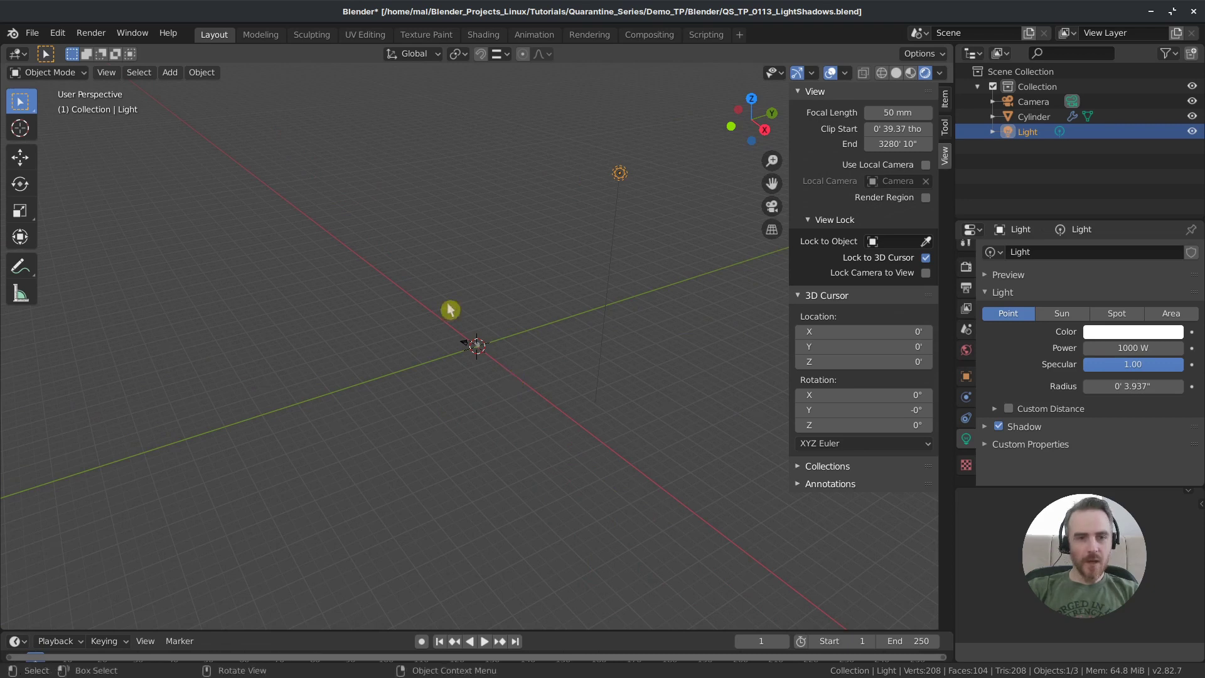
key(n)
click(457, 54)
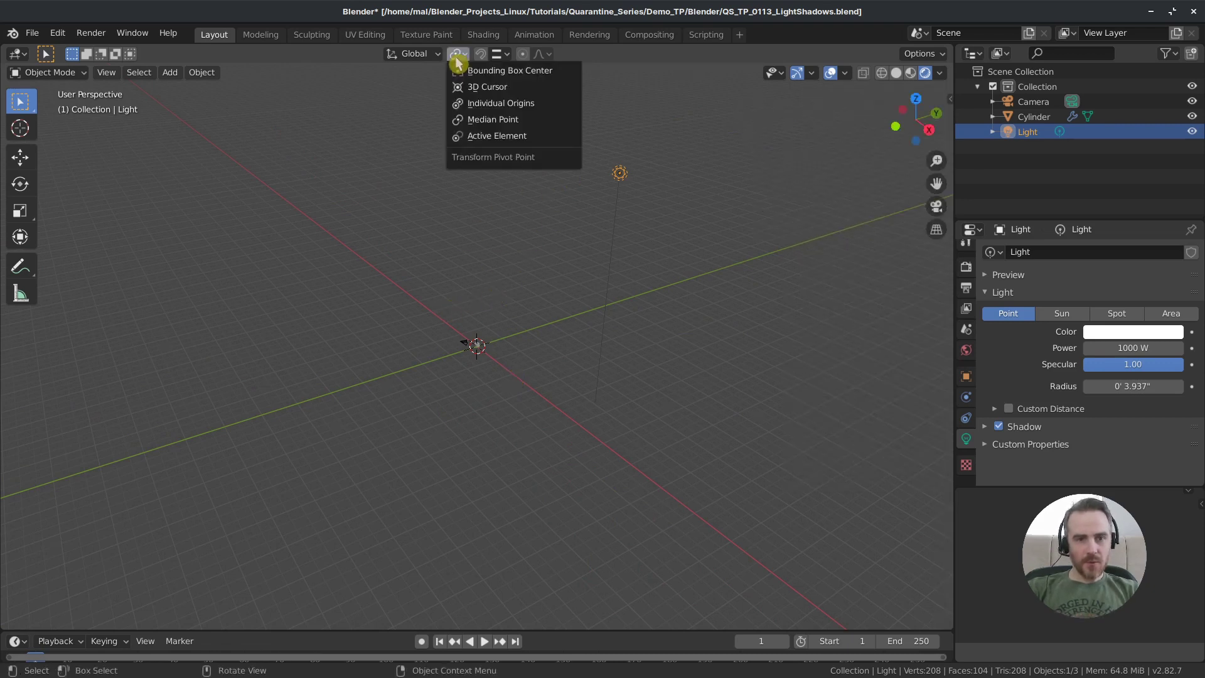
Using the 3D cursor as pivot, rotate the light about global Z and scale it toward the origin.
click(488, 87)
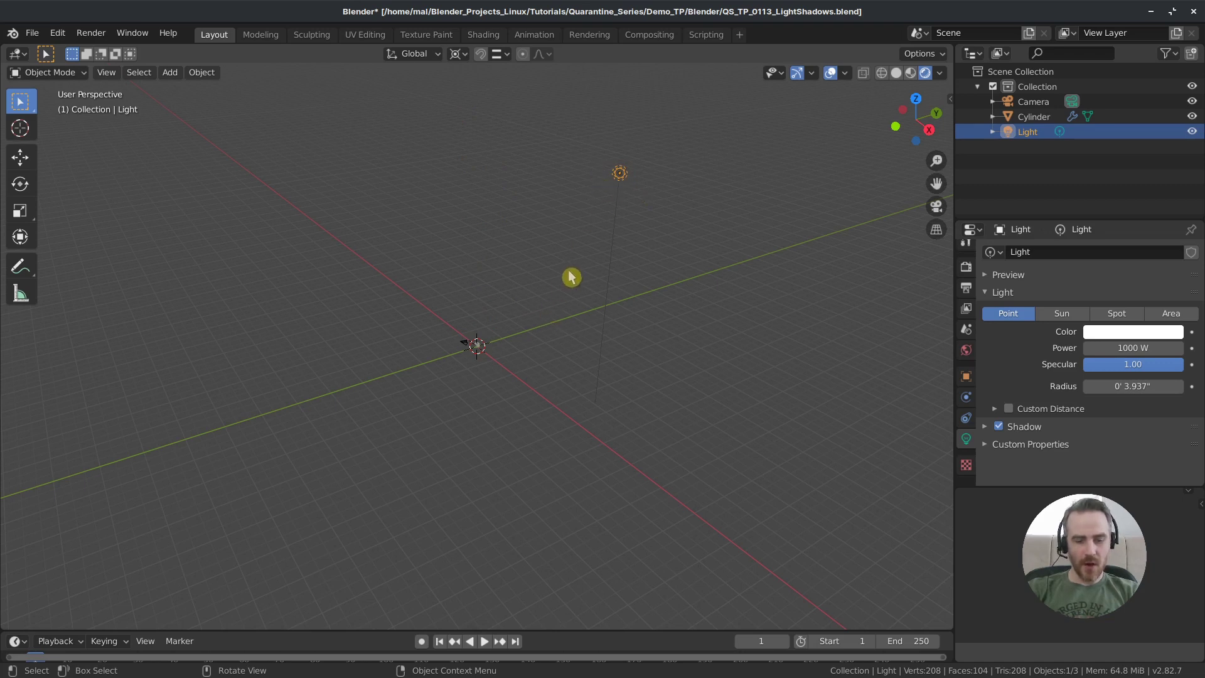
key(r)
key(z)
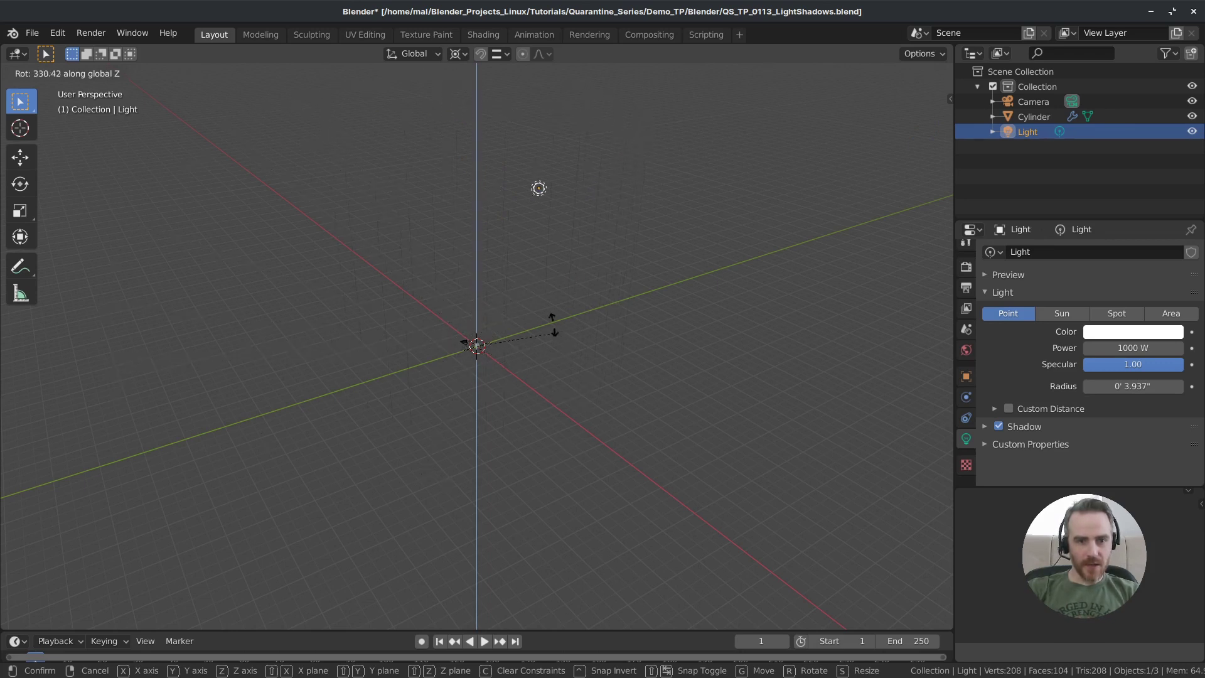
click(703, 274)
middle_drag(702, 247, 471, 379)
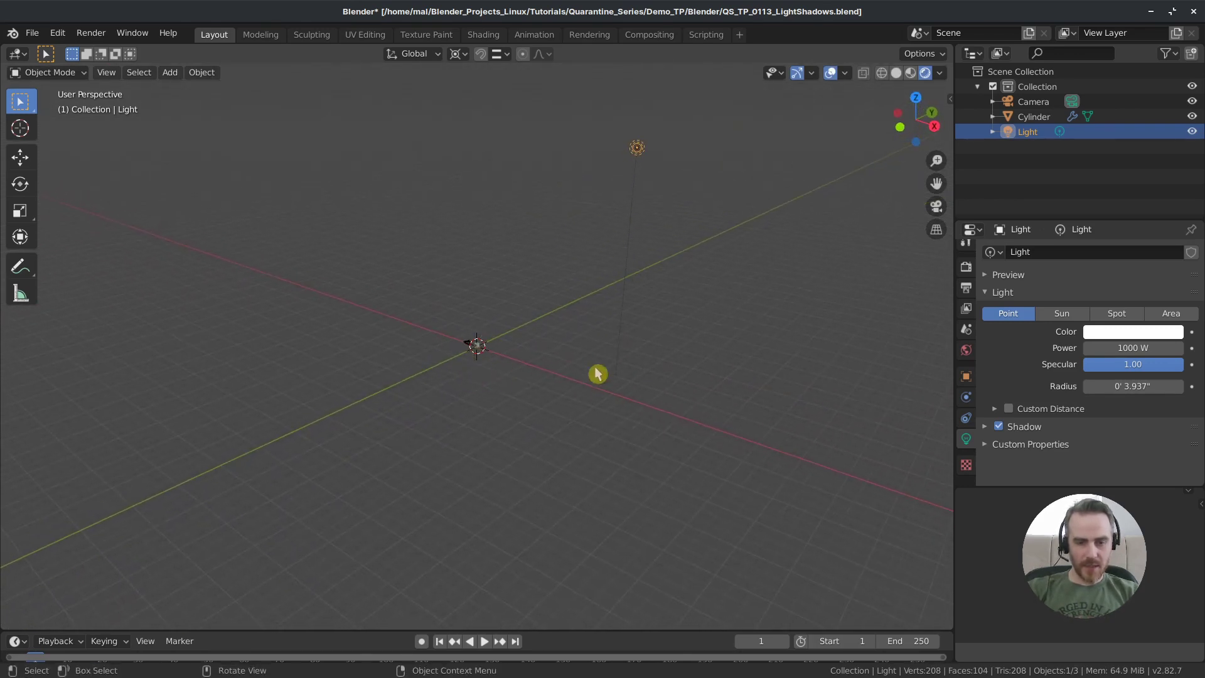
key(s)
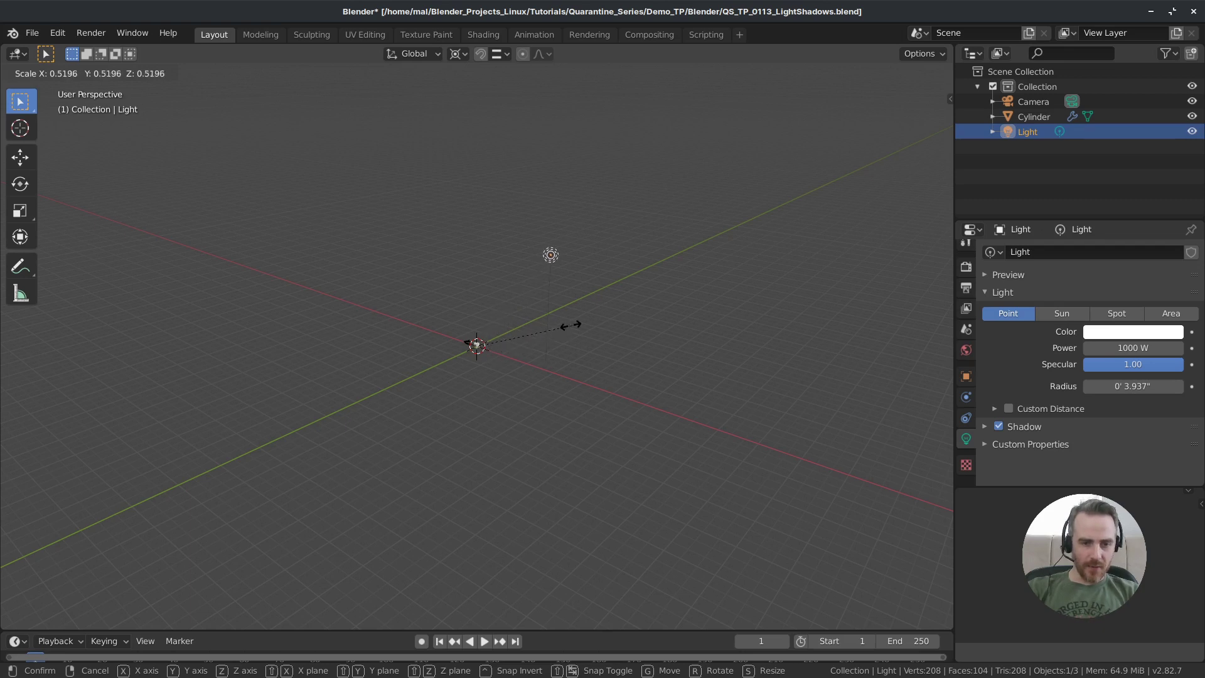
click(511, 358)
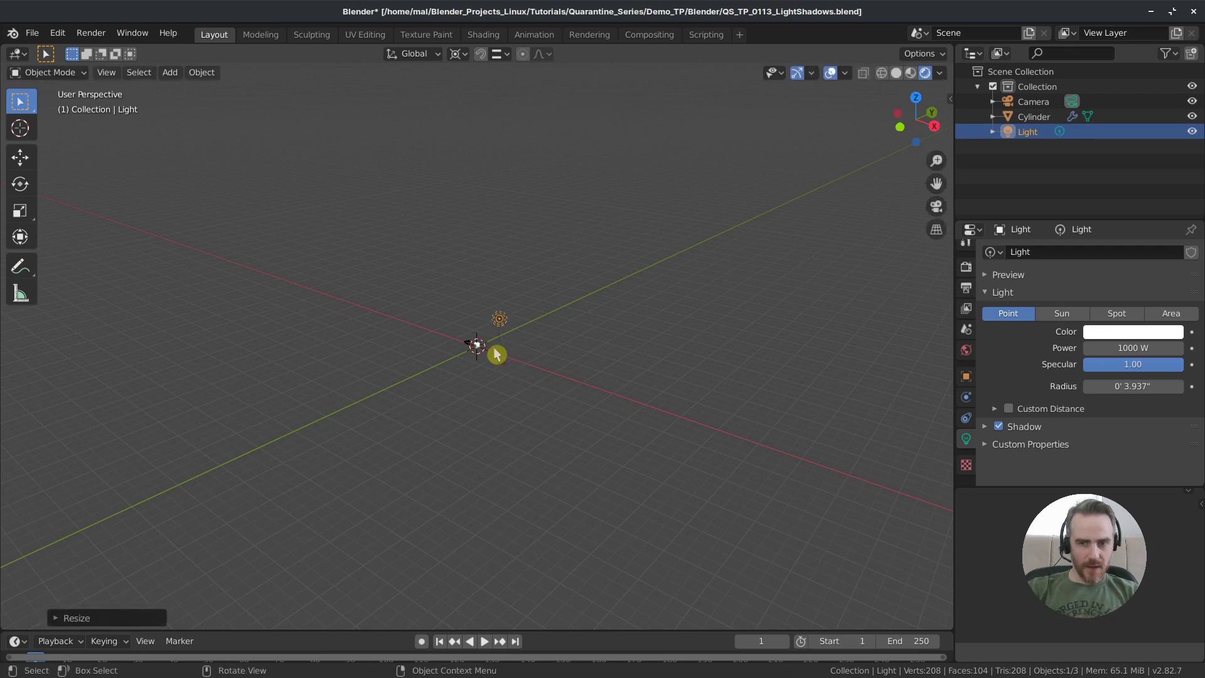
Frame the Cylinder in the view and hide the Camera.
click(480, 346)
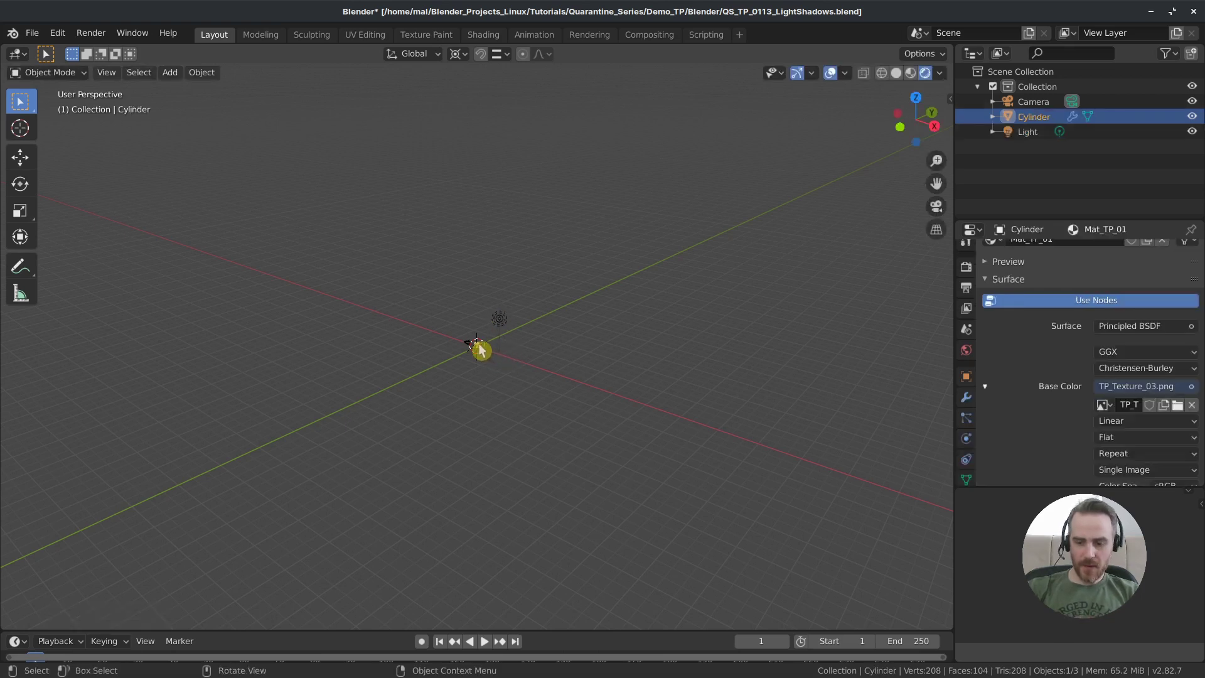
key(KP_Decimal)
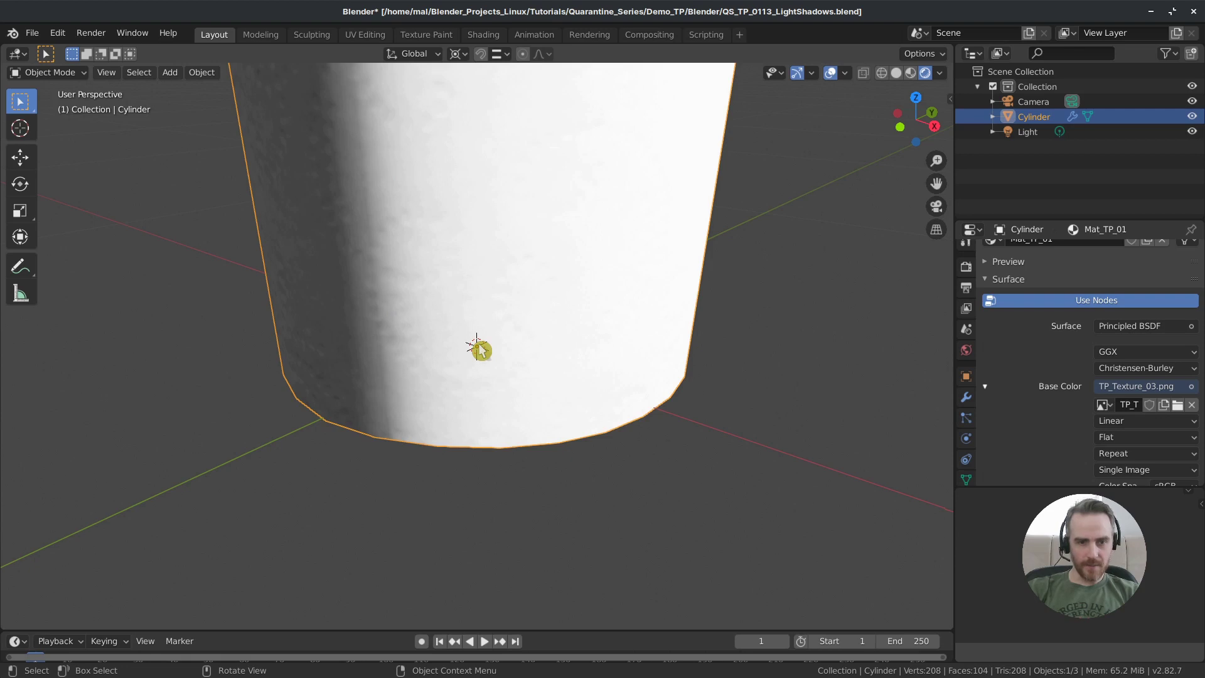
scroll(478, 343, down, 8)
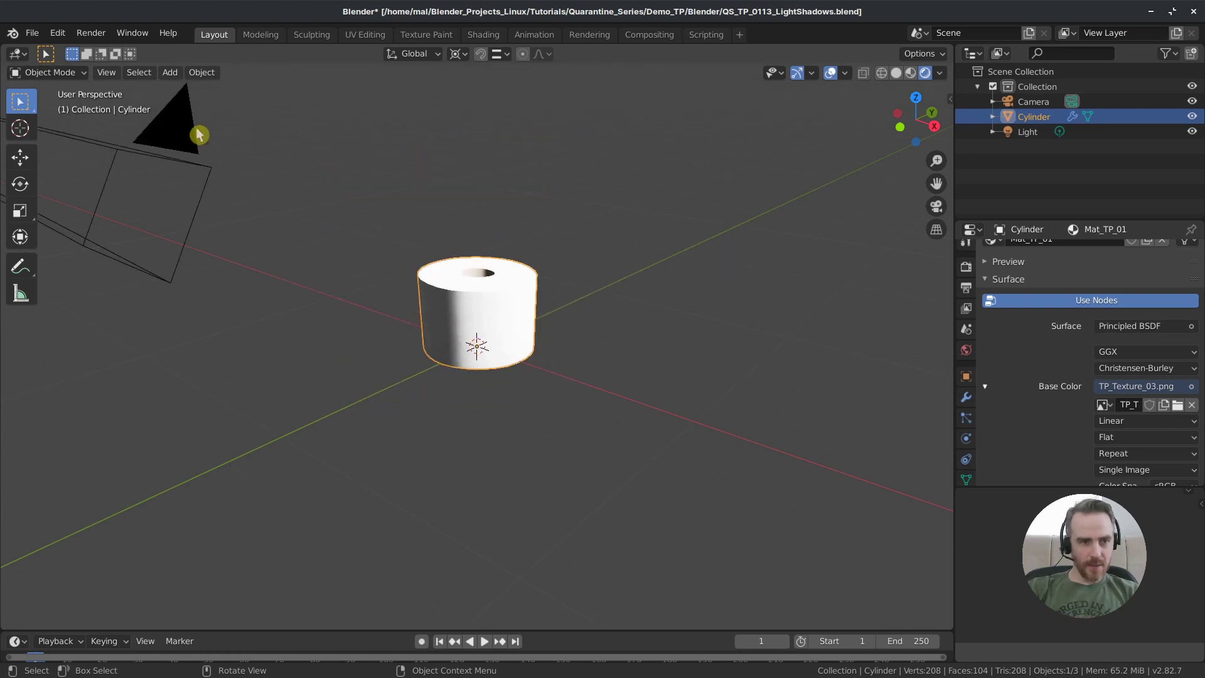
click(199, 135)
key(h)
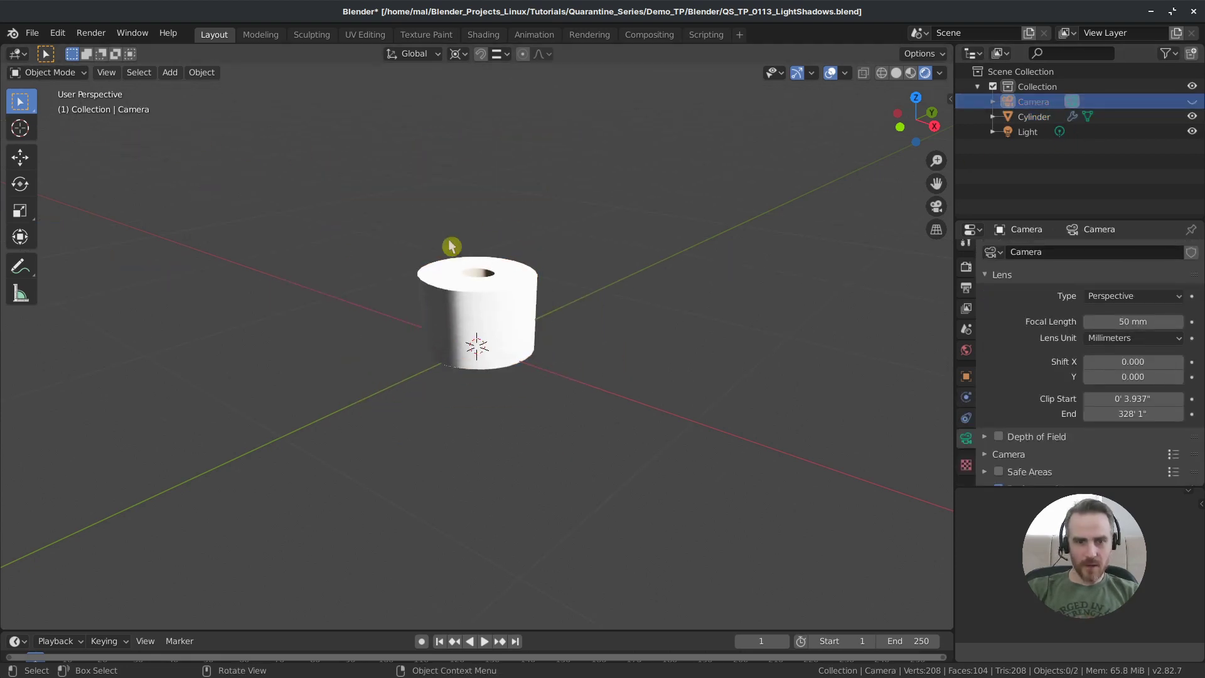
scroll(582, 232, down, 7)
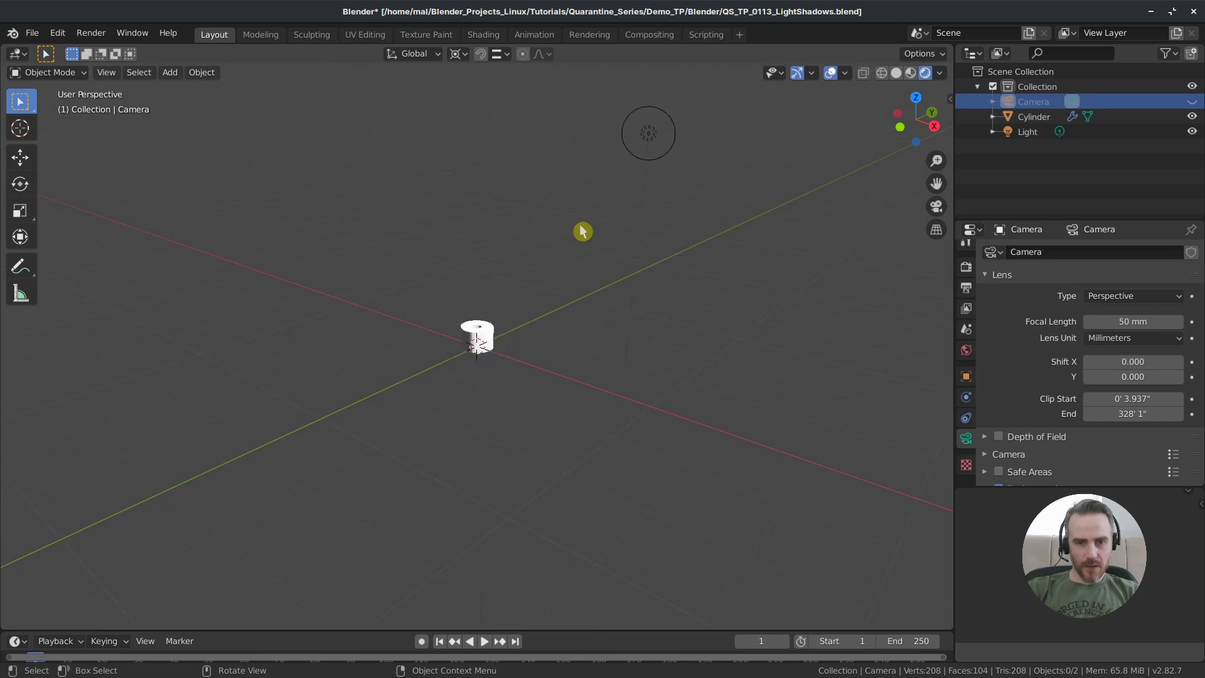
Scale the Light by about 0.556 toward the cursor so it sits beside the roll.
click(655, 136)
key(s)
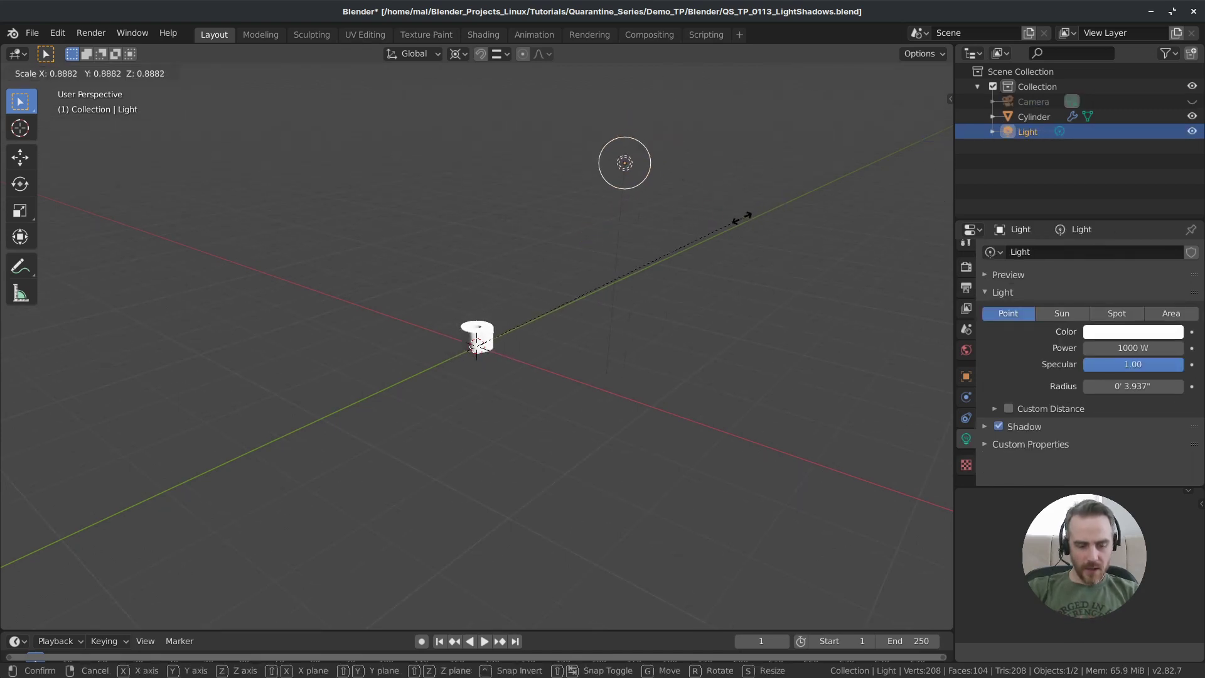
click(645, 271)
scroll(458, 337, up, 4)
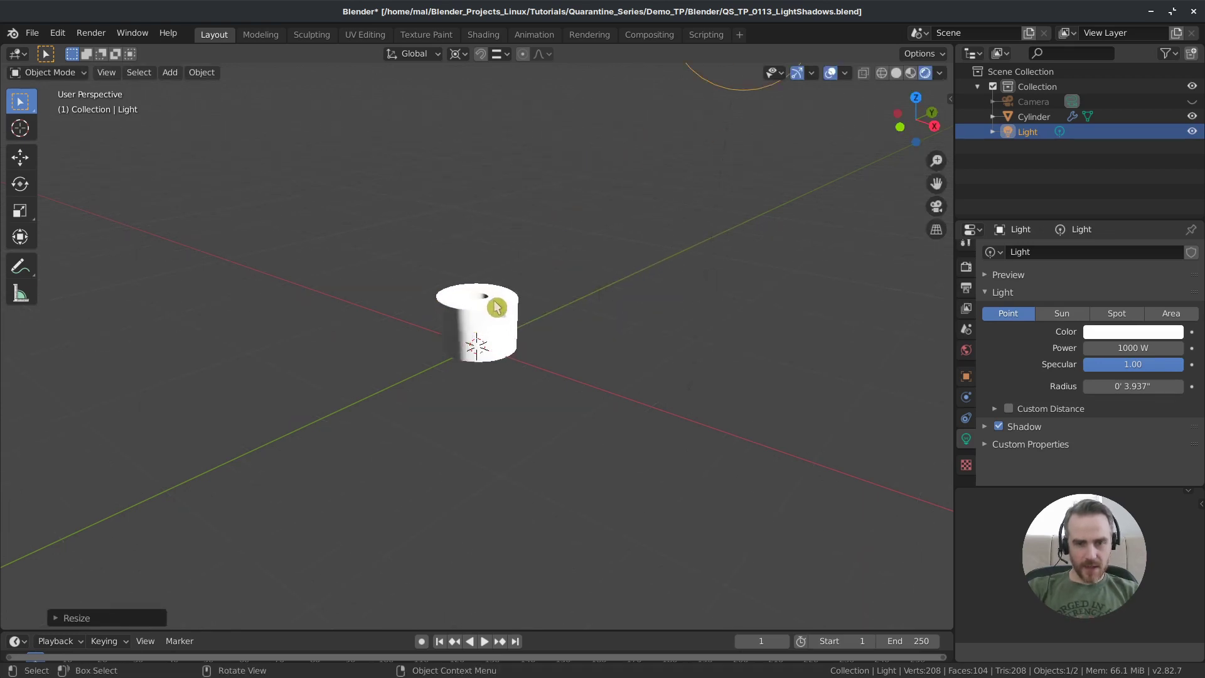
scroll(533, 344, up, 3)
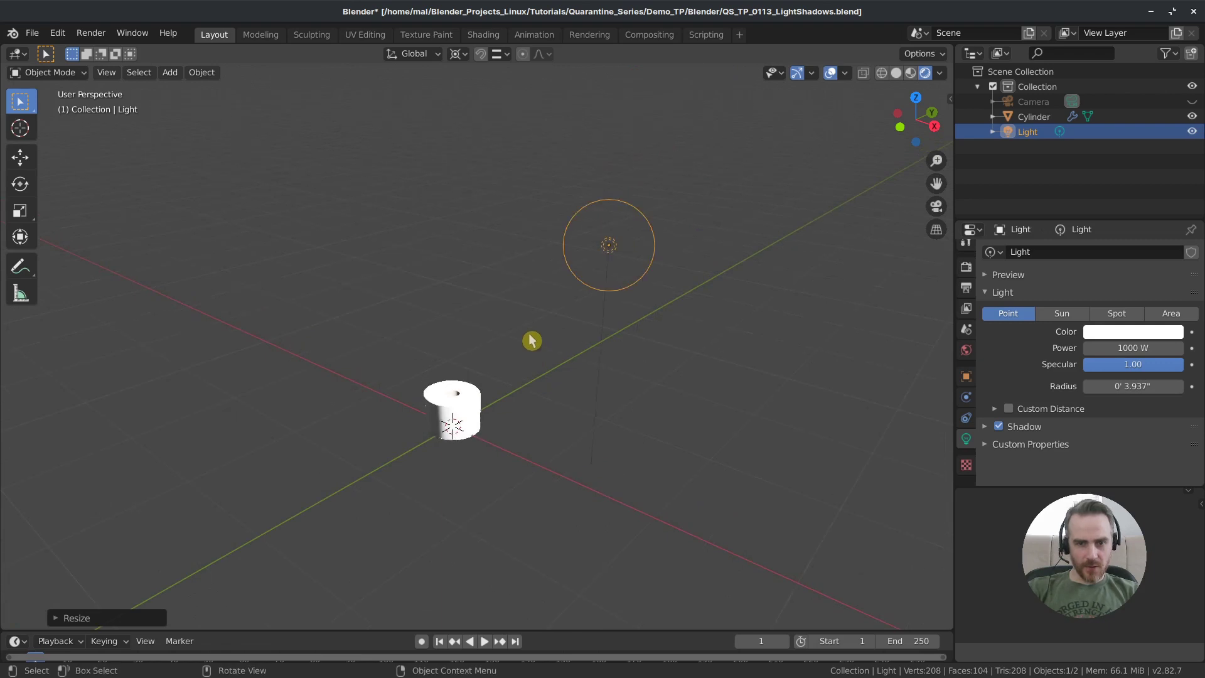
scroll(529, 338, down, 1)
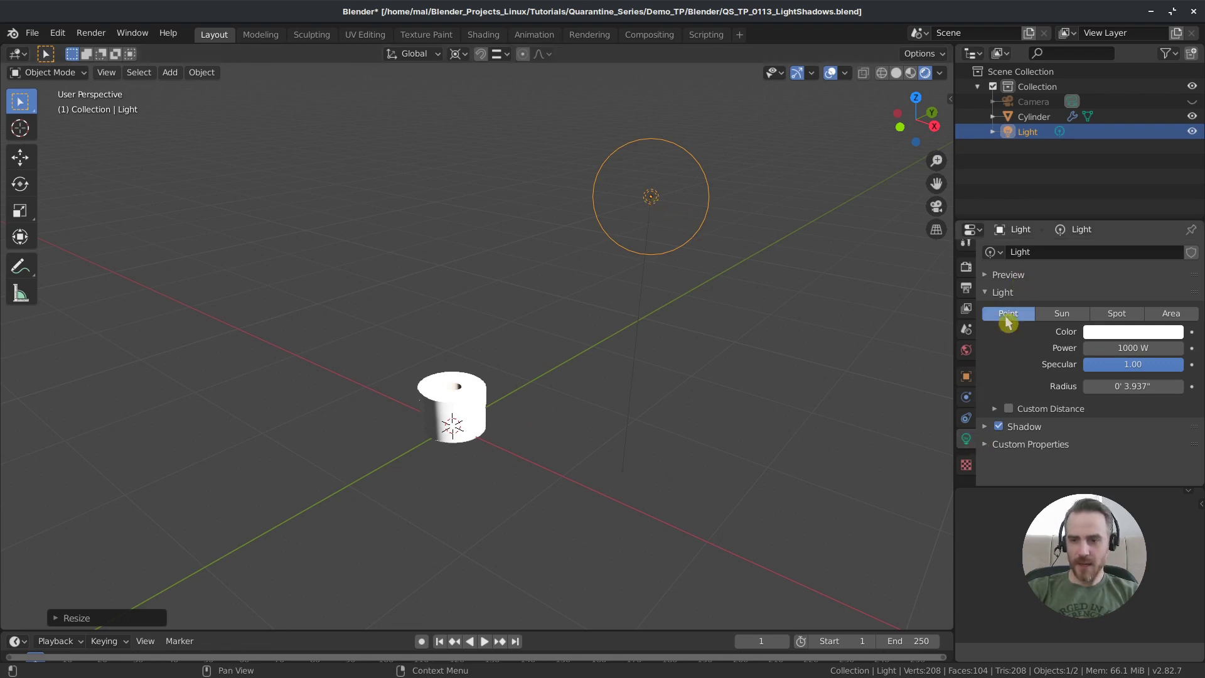
click(1131, 337)
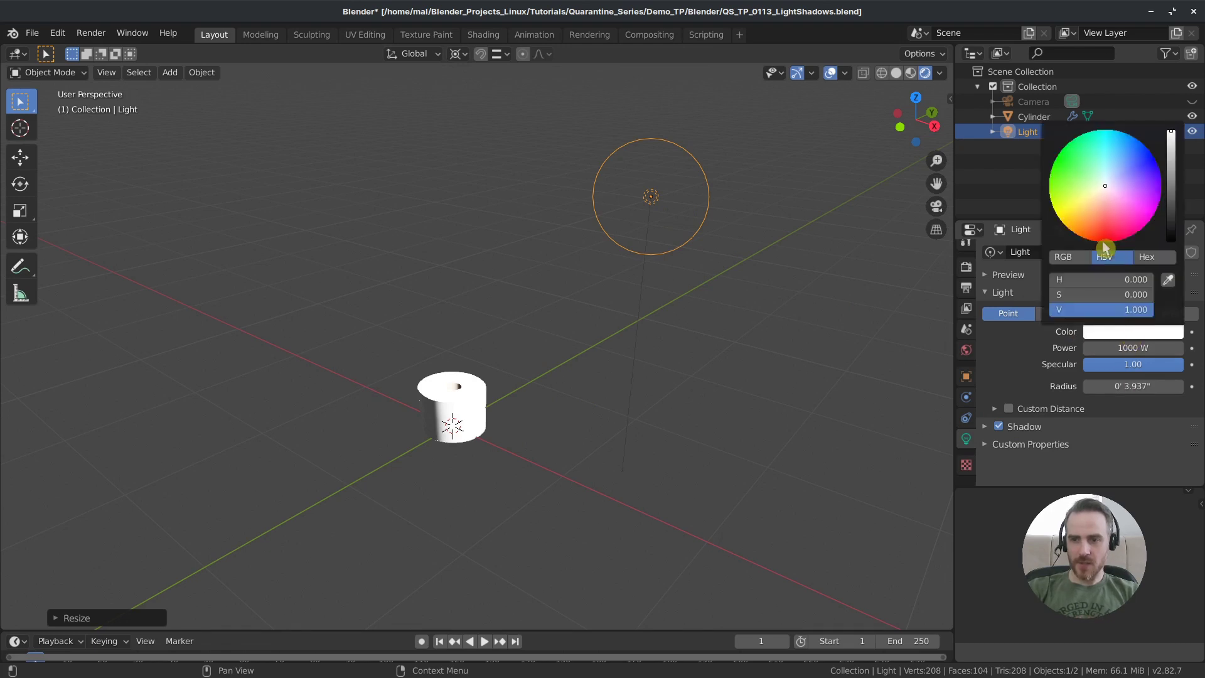
mouse_move(1105, 186)
mouse_down()
mouse_move(1127, 216)
mouse_move(1103, 234)
mouse_move(1076, 213)
mouse_move(1072, 167)
mouse_move(1105, 151)
mouse_move(1134, 180)
mouse_move(1131, 198)
mouse_move(1106, 186)
mouse_up()
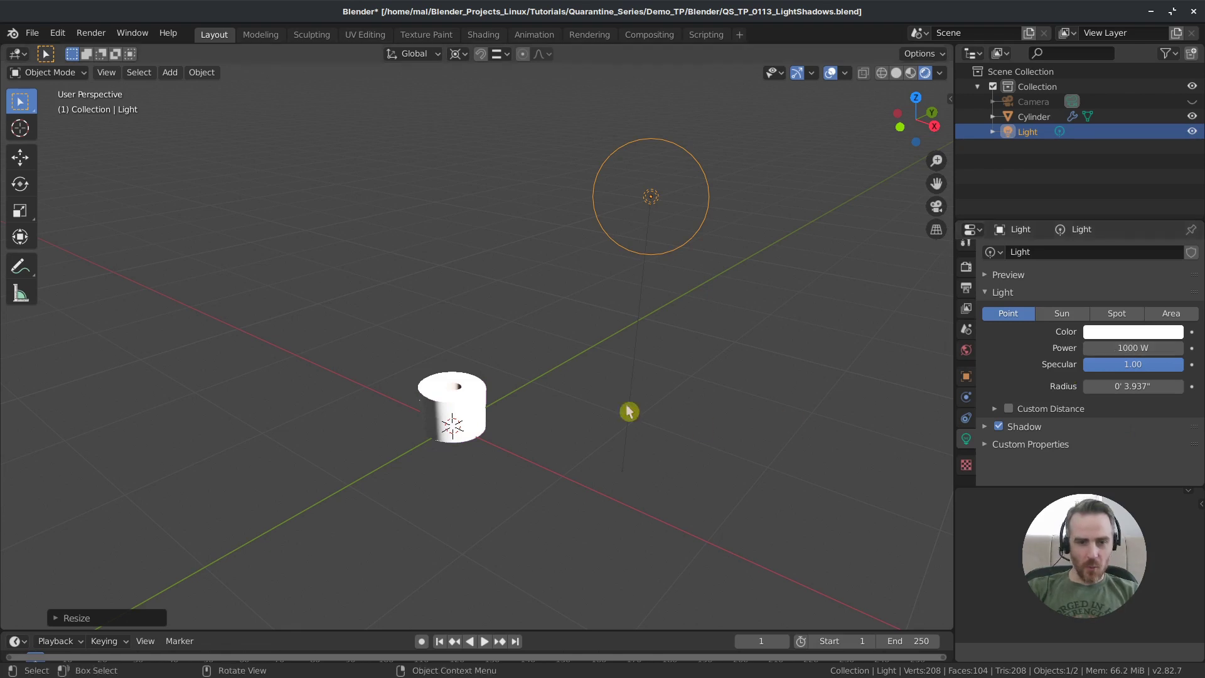
click(1149, 348)
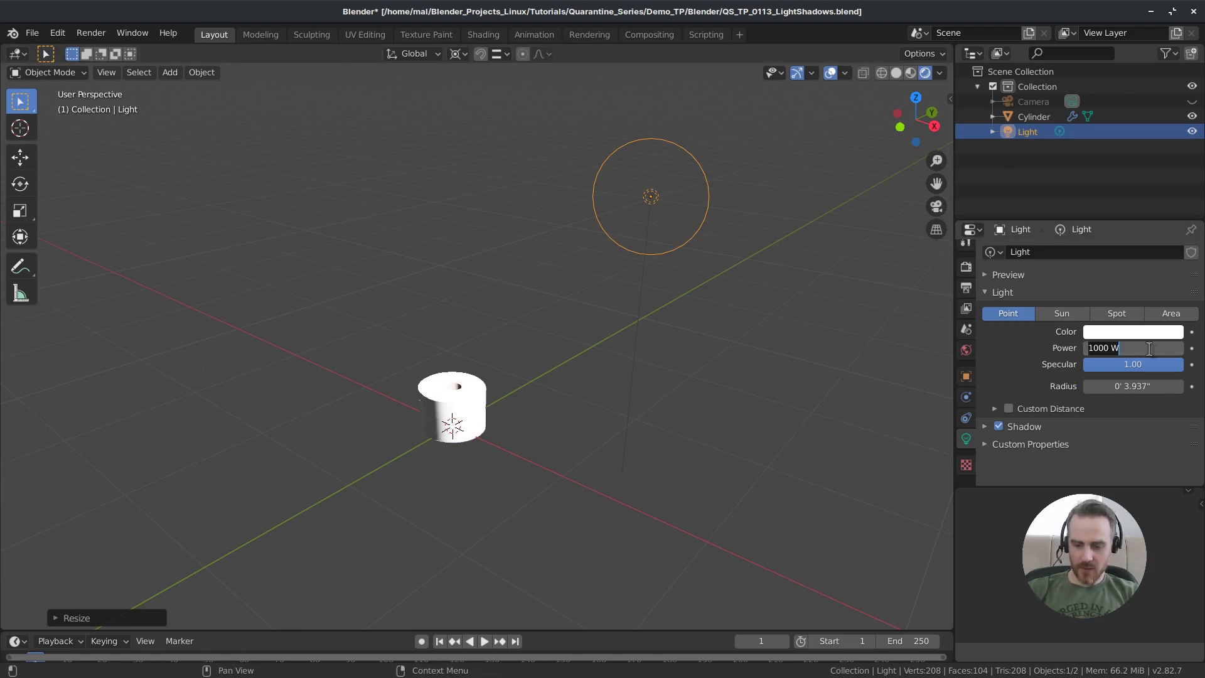
Commit the point light Power of 25 W and zoom in to view the lit roll.
key(Return)
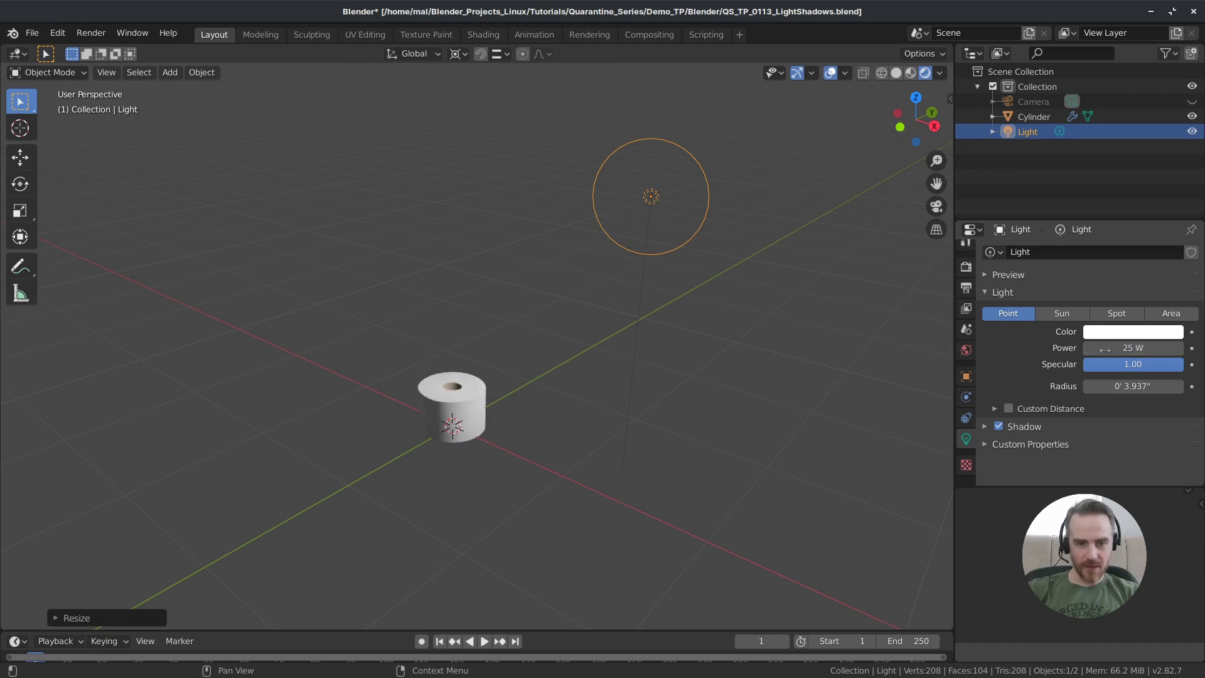
scroll(465, 446, up, 5)
scroll(488, 434, up, 2)
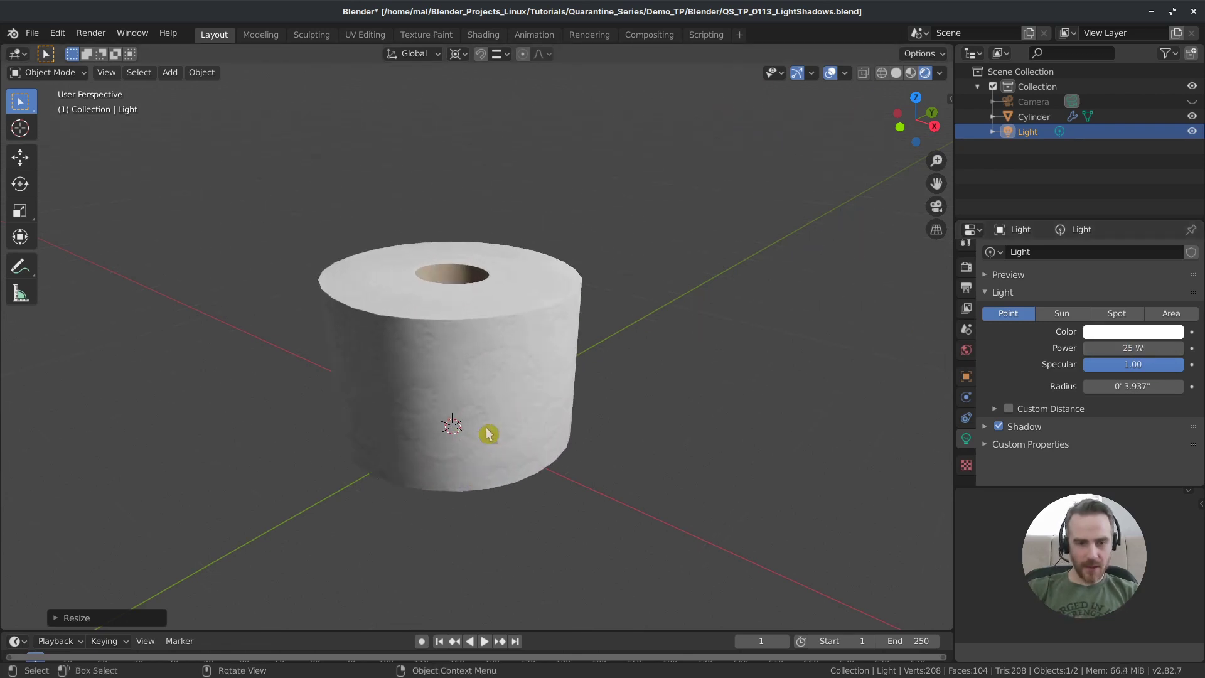
middle_drag(488, 434, 621, 369)
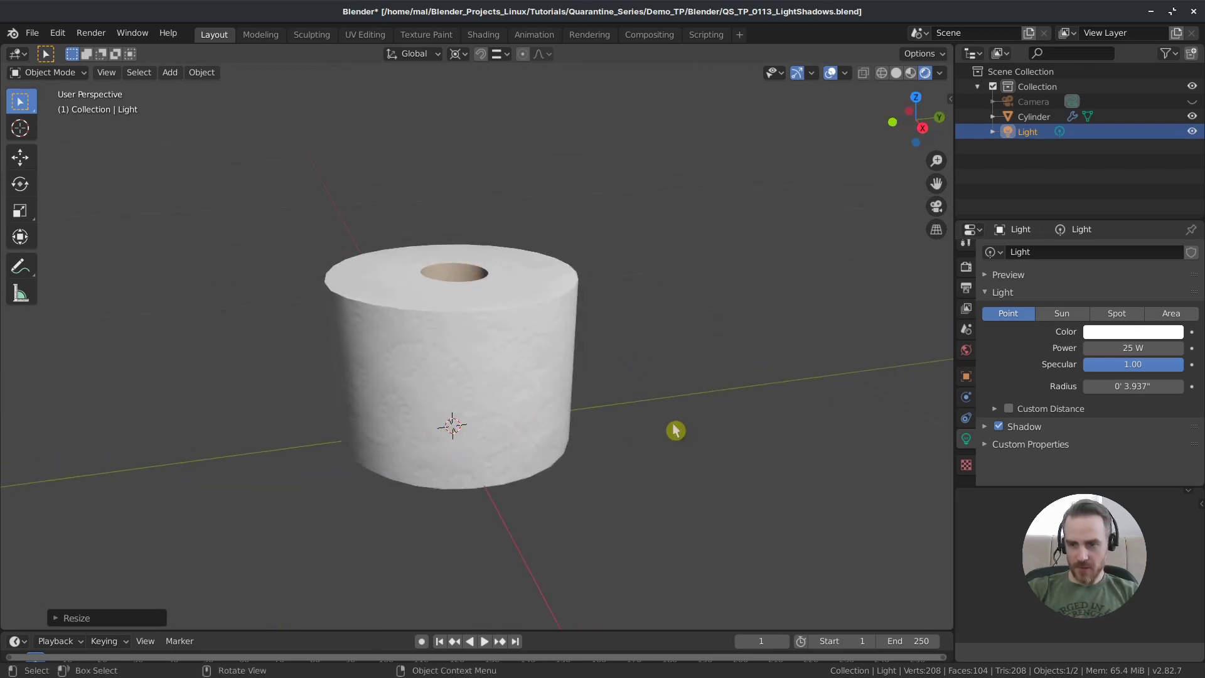
middle_drag(675, 427, 653, 406)
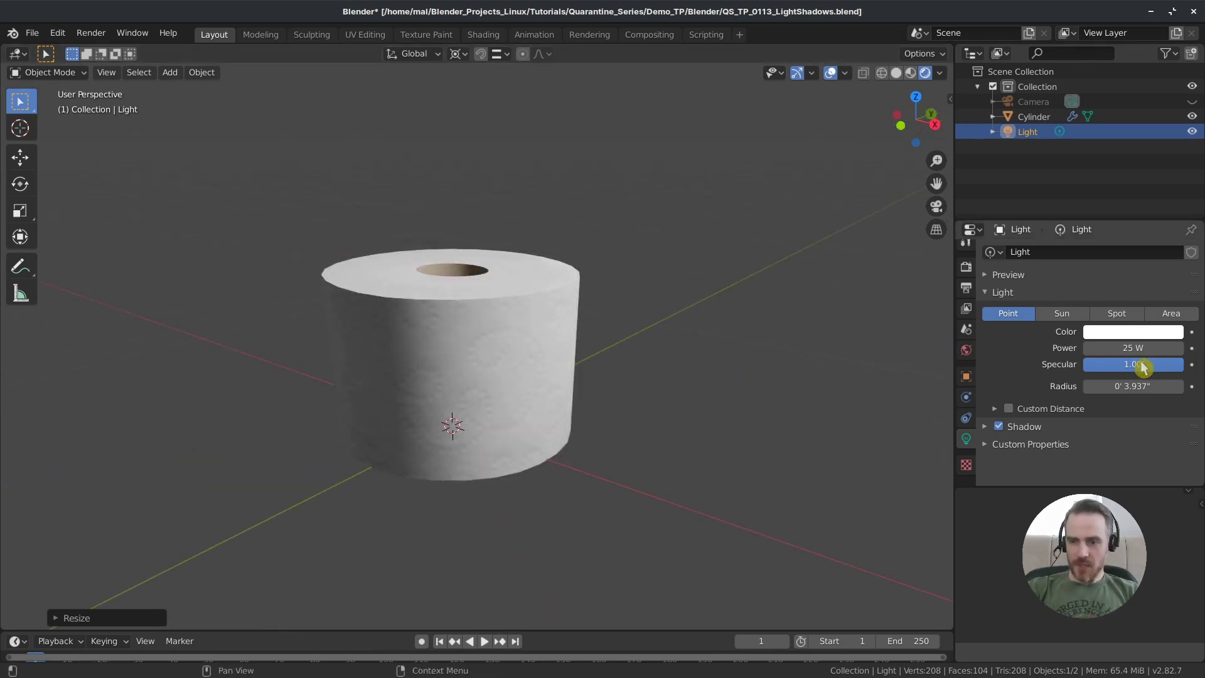
Set the point light's Specular to 1.00 after briefly dragging it to 0.
middle_drag(645, 457, 593, 332)
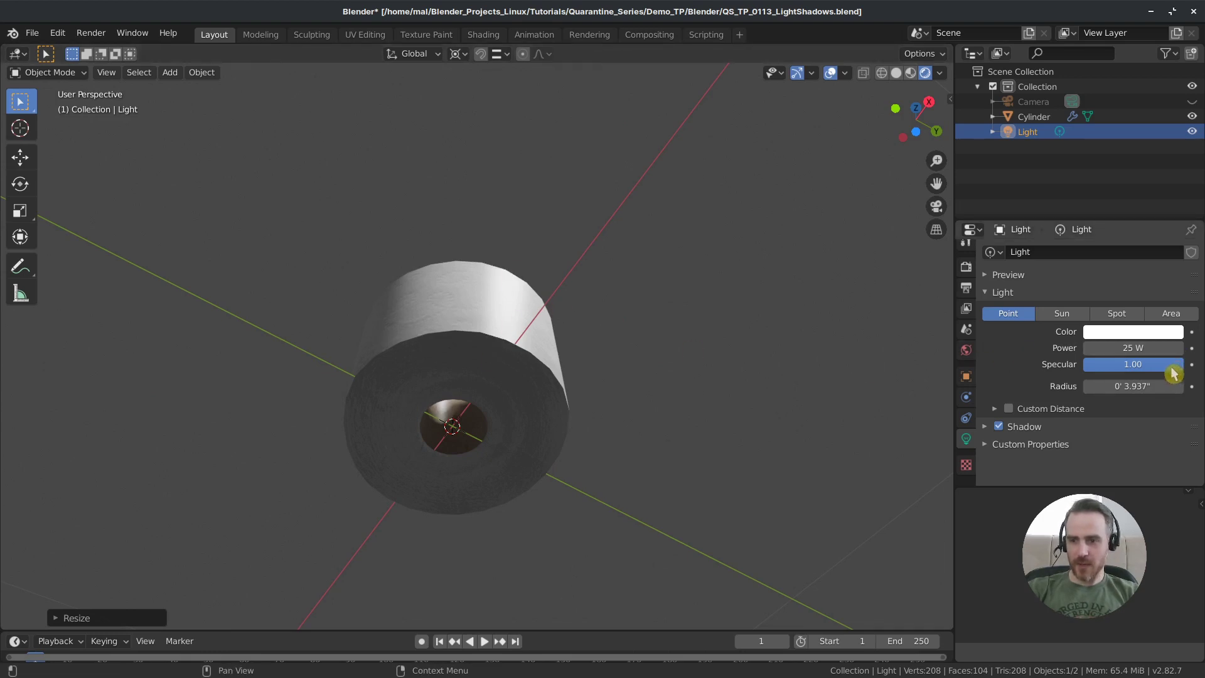
drag(1124, 364, 1088, 364)
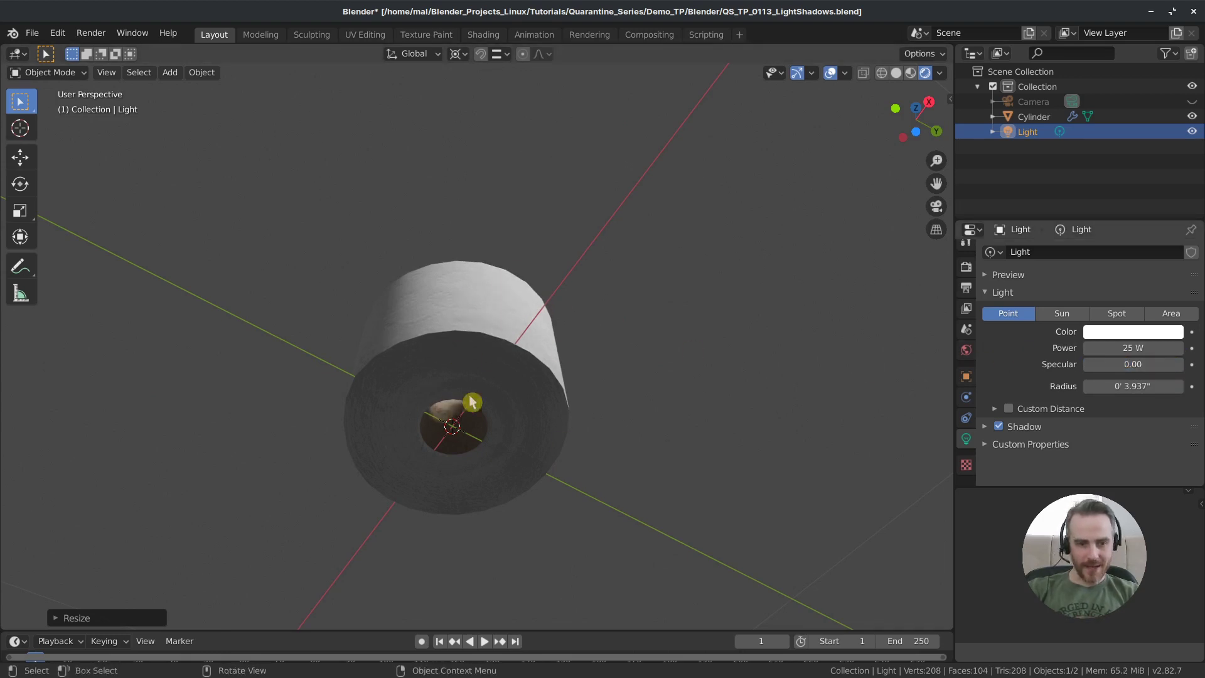
middle_drag(730, 375, 530, 371)
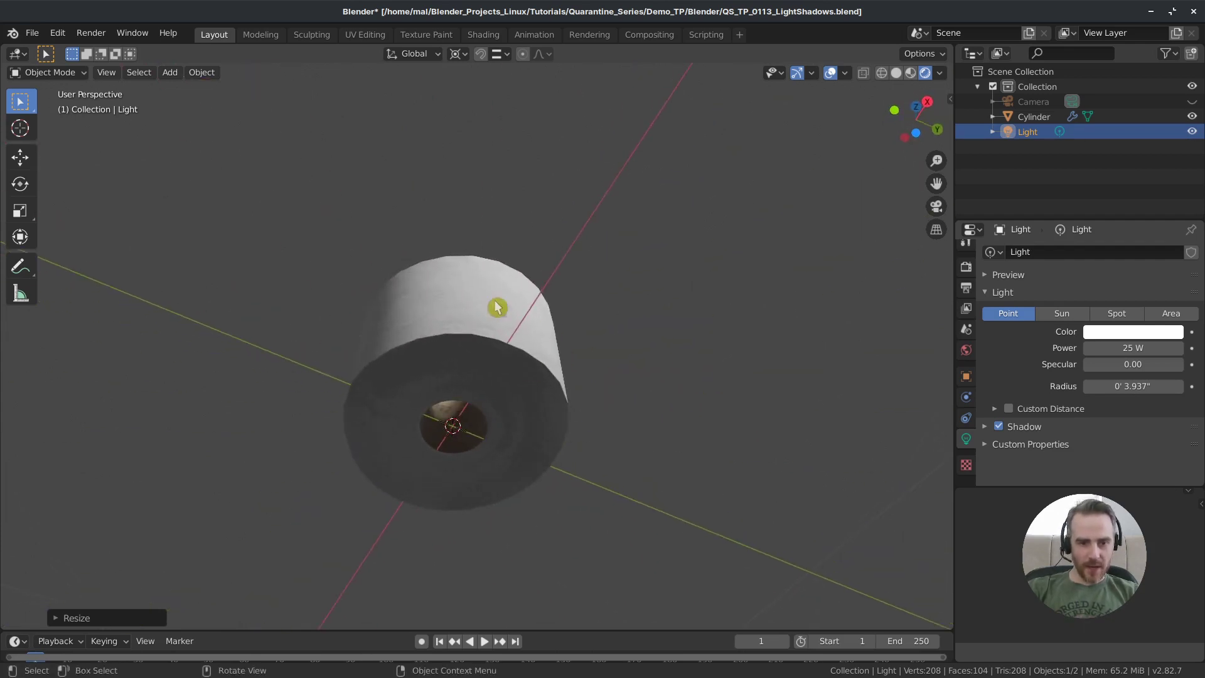
click(1133, 364)
text(1)
key(Return)
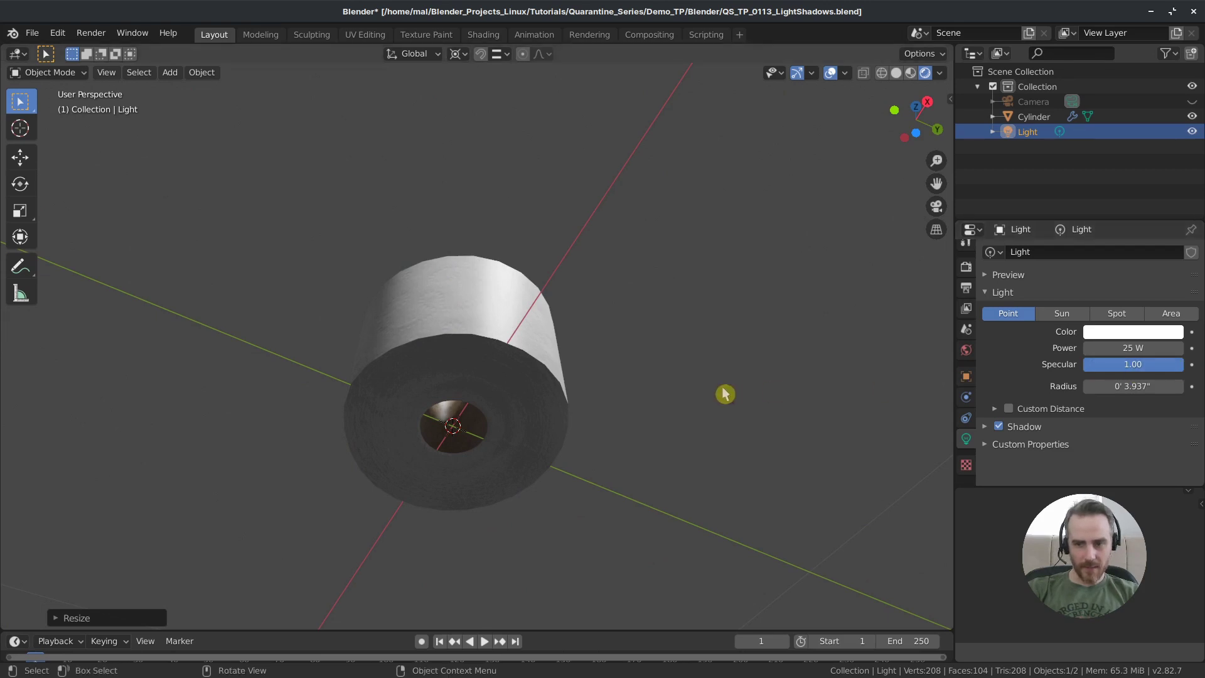
Set the point light's Radius to 1', then change it to 5'.
middle_drag(556, 274, 530, 394)
scroll(533, 383, down, 6)
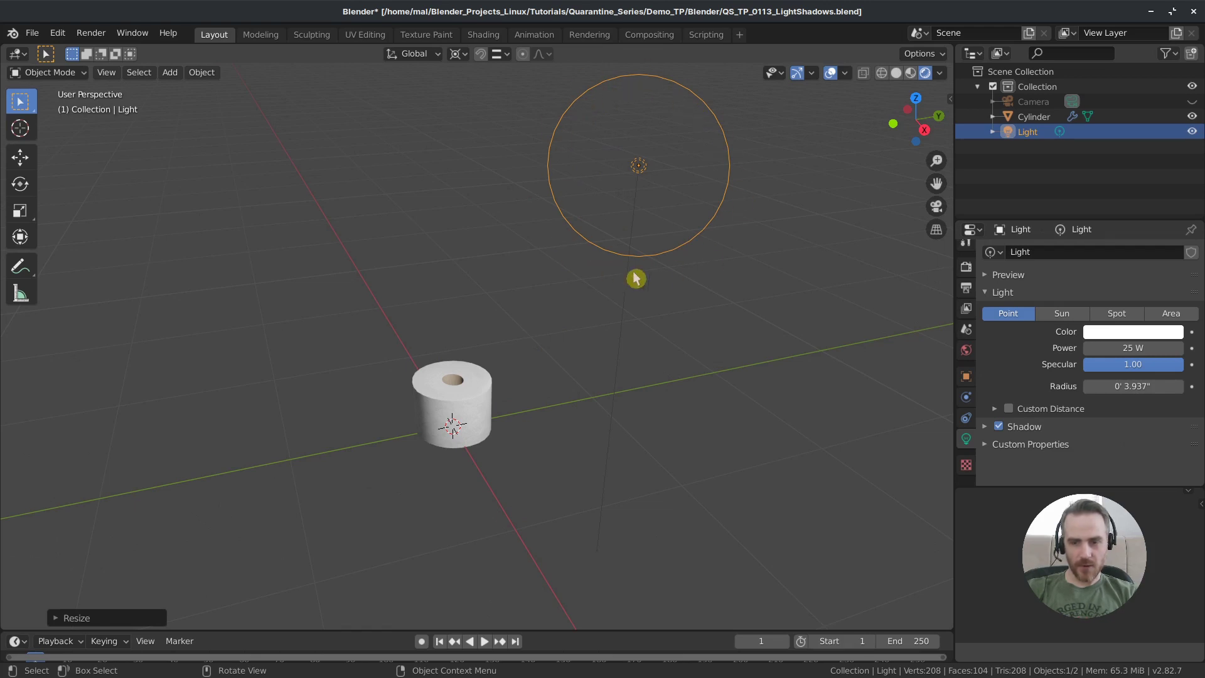
click(1131, 386)
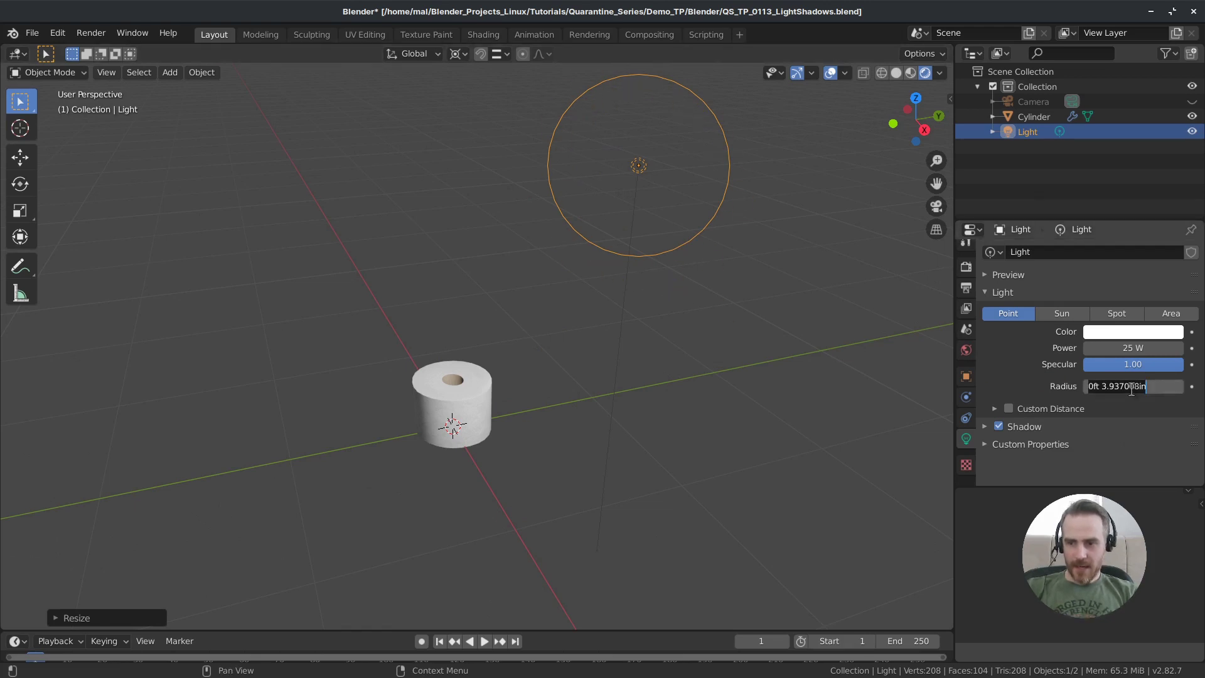
text(1)
key(Return)
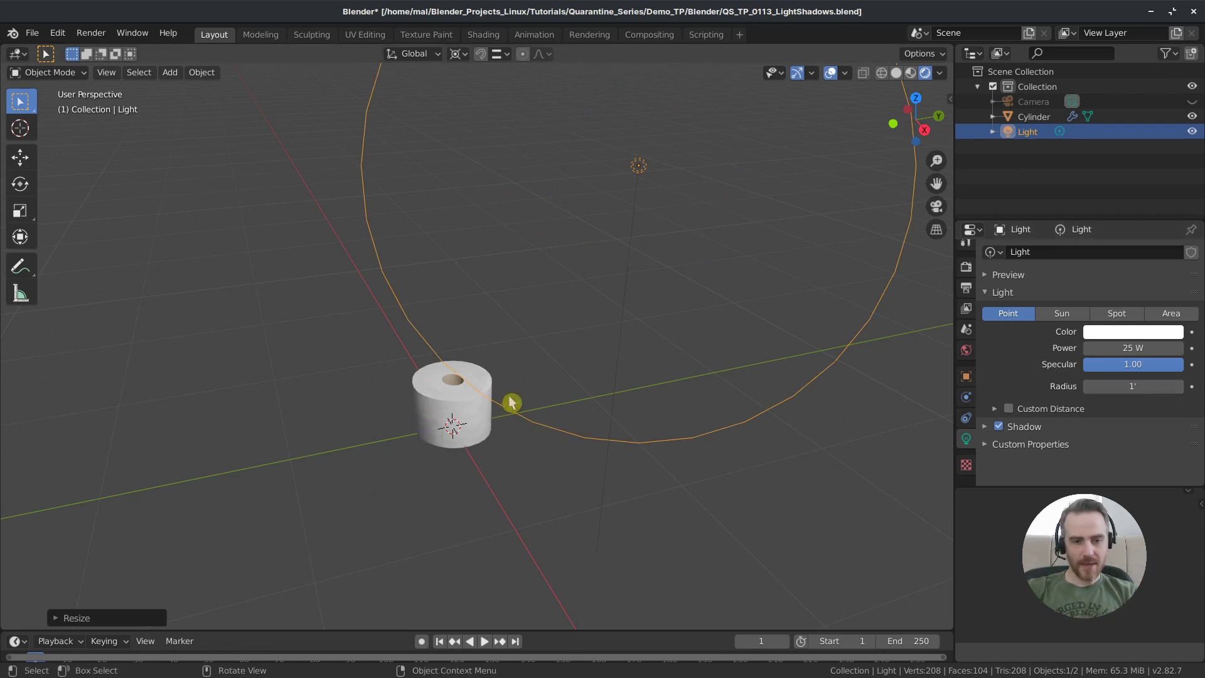
middle_drag(465, 411, 422, 431)
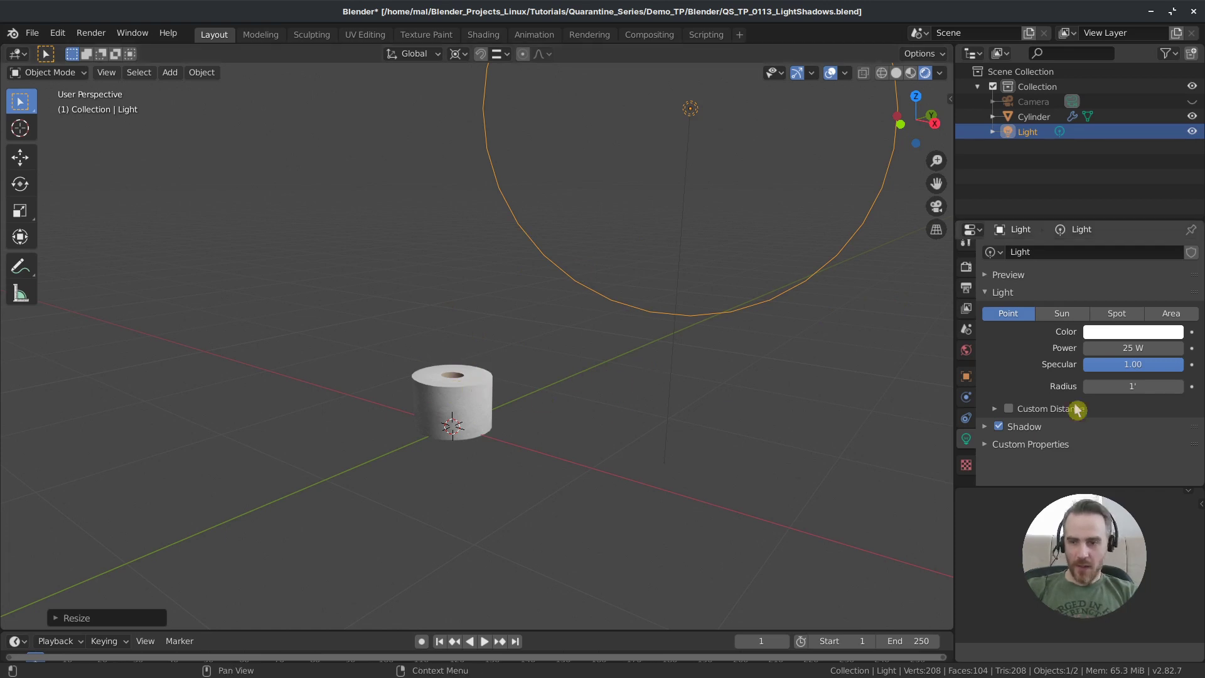
click(1145, 388)
text(5)
key(Return)
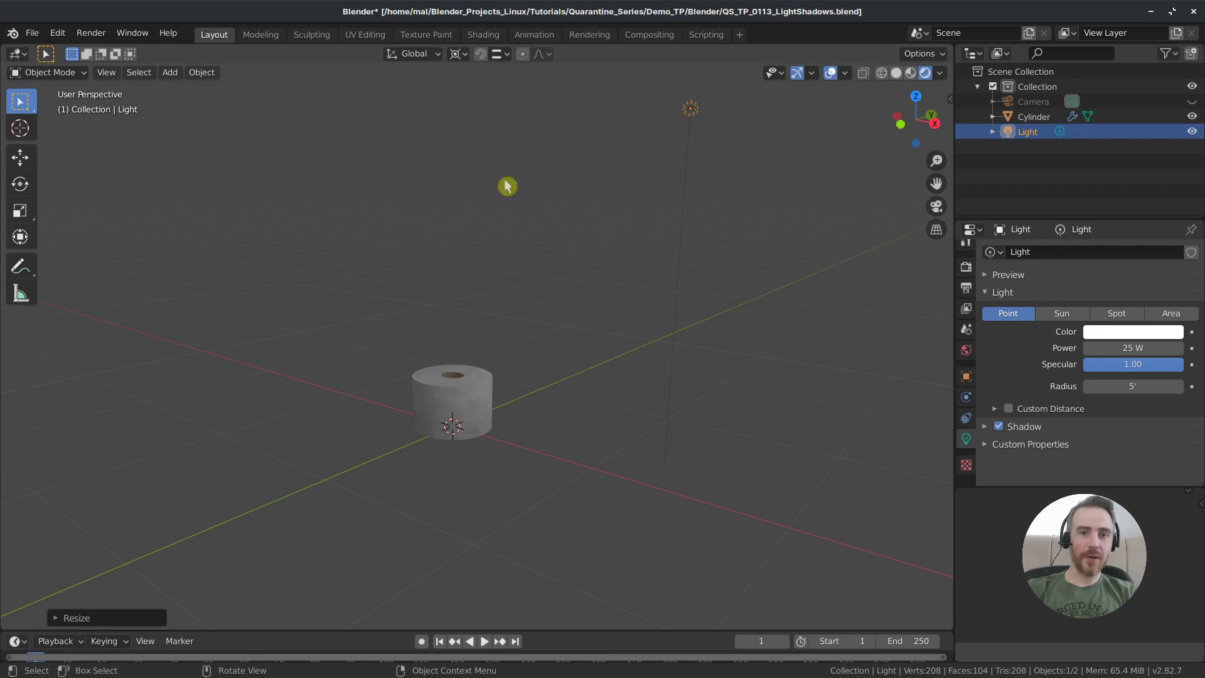
Try a light Radius of .01 and Power of 100 W to compare the lighting.
middle_drag(469, 419, 572, 406)
scroll(427, 379, up, 3)
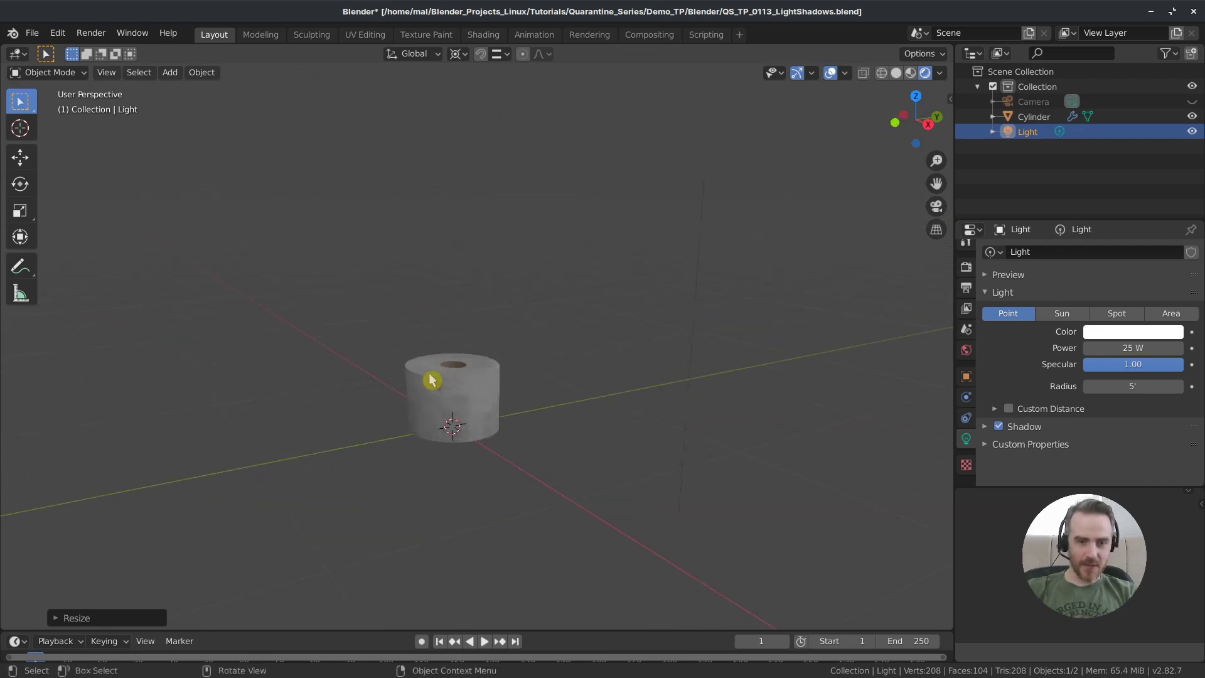
scroll(431, 381, up, 3)
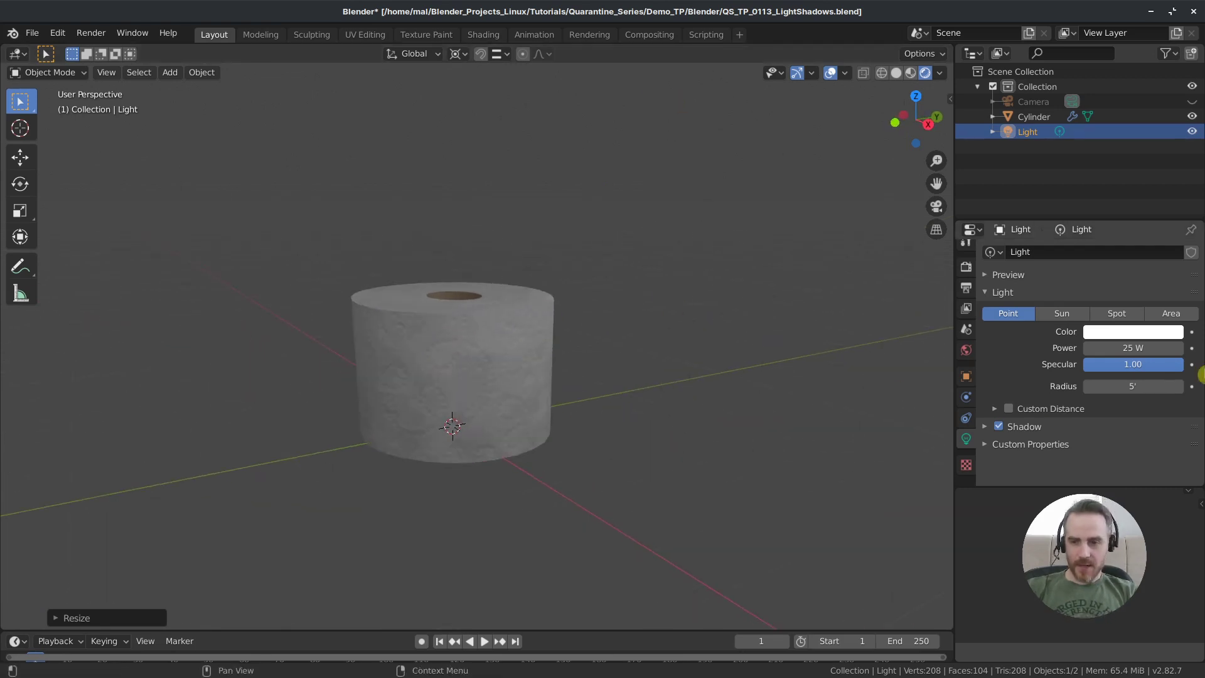
click(1139, 385)
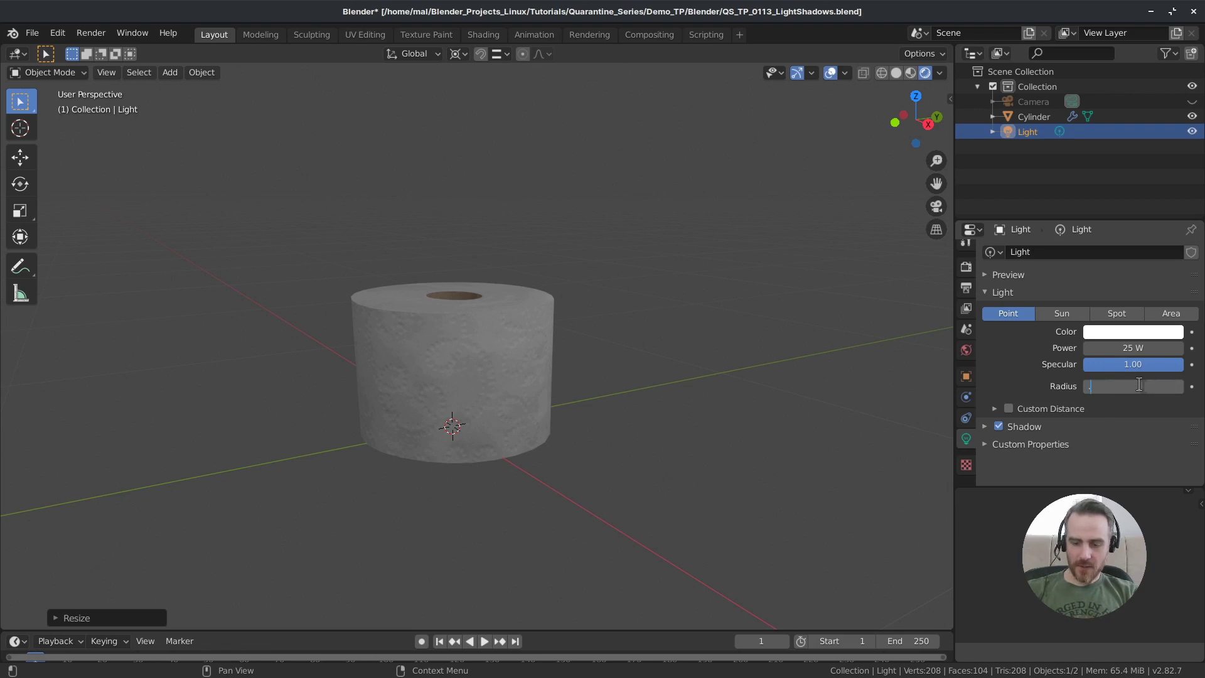
text(.01)
key(Return)
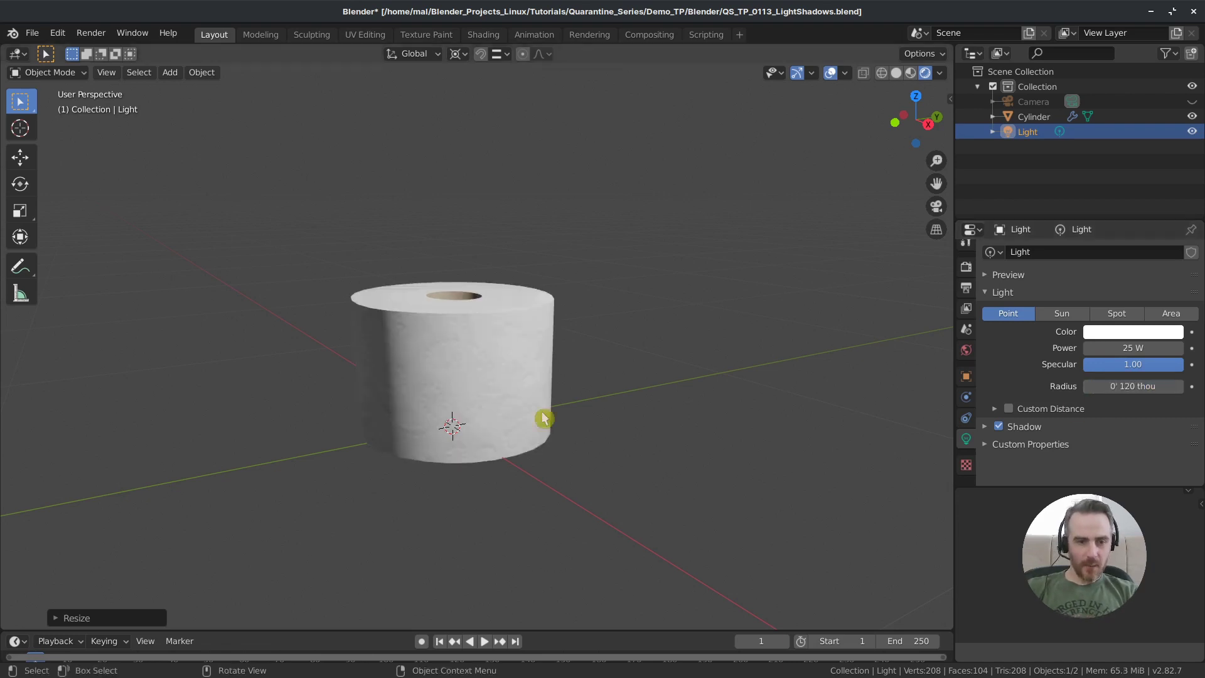
click(1126, 347)
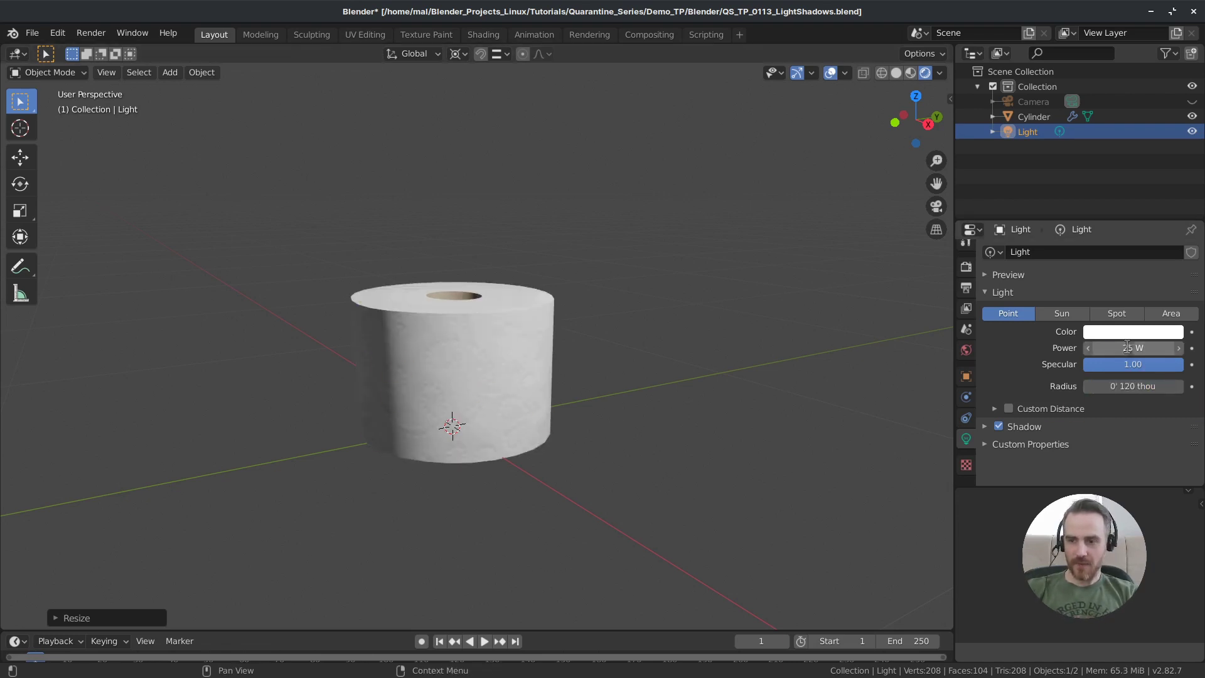
text(100)
key(Return)
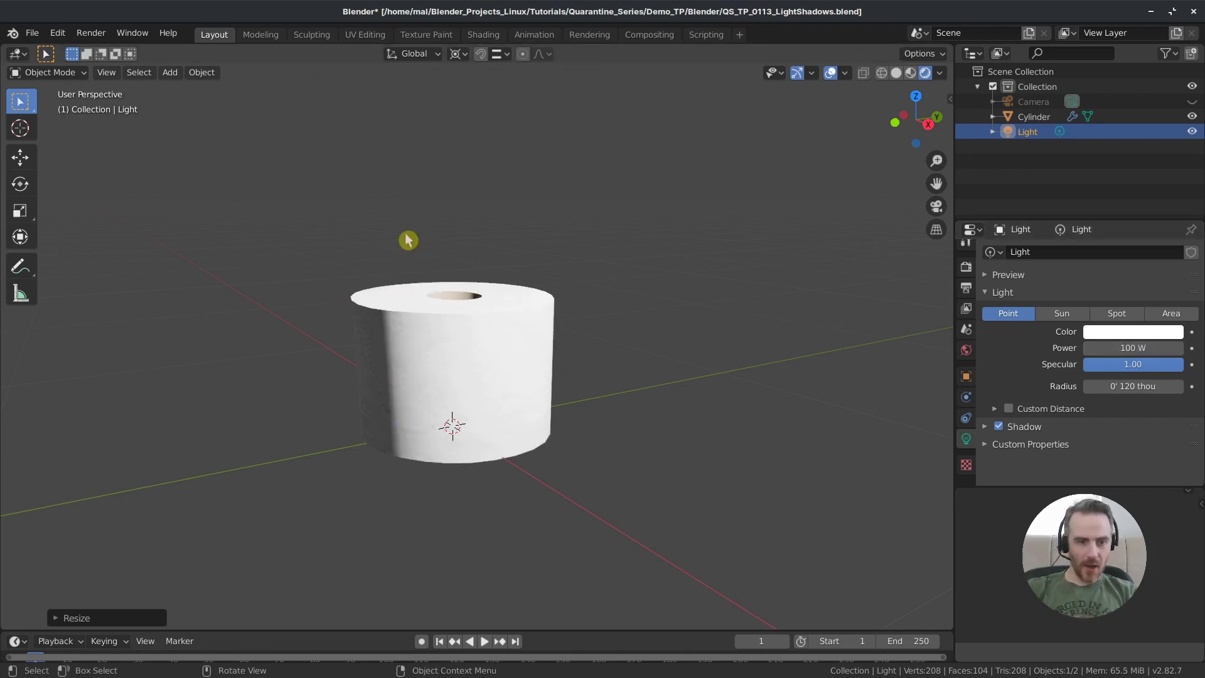
middle_drag(402, 471, 734, 363)
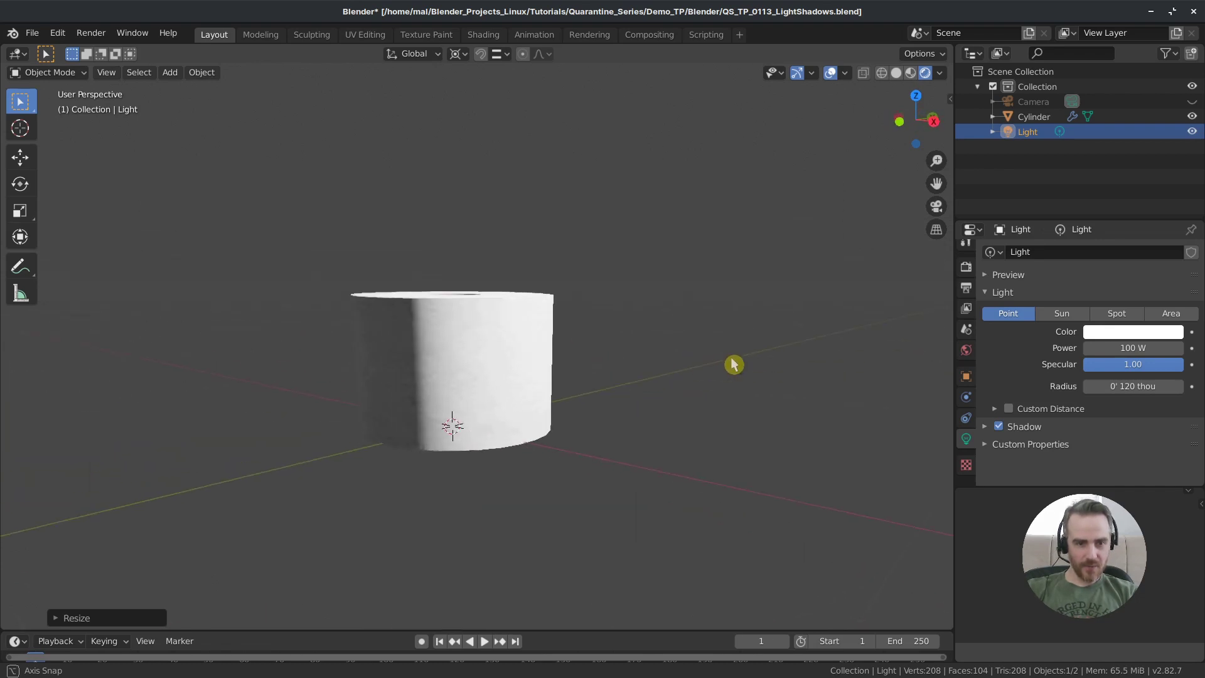
Set the light Radius to 1' and Power back to 25 W, checking the roll from several angles.
click(1137, 387)
text(1)
key(Return)
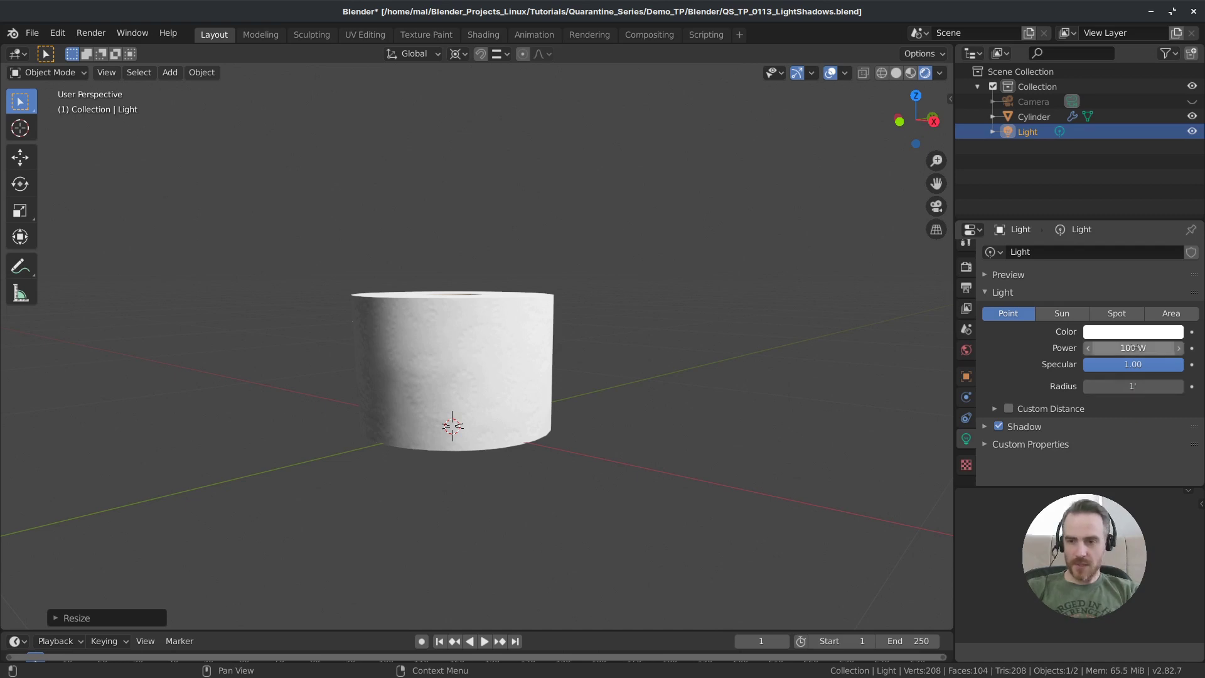
click(1135, 347)
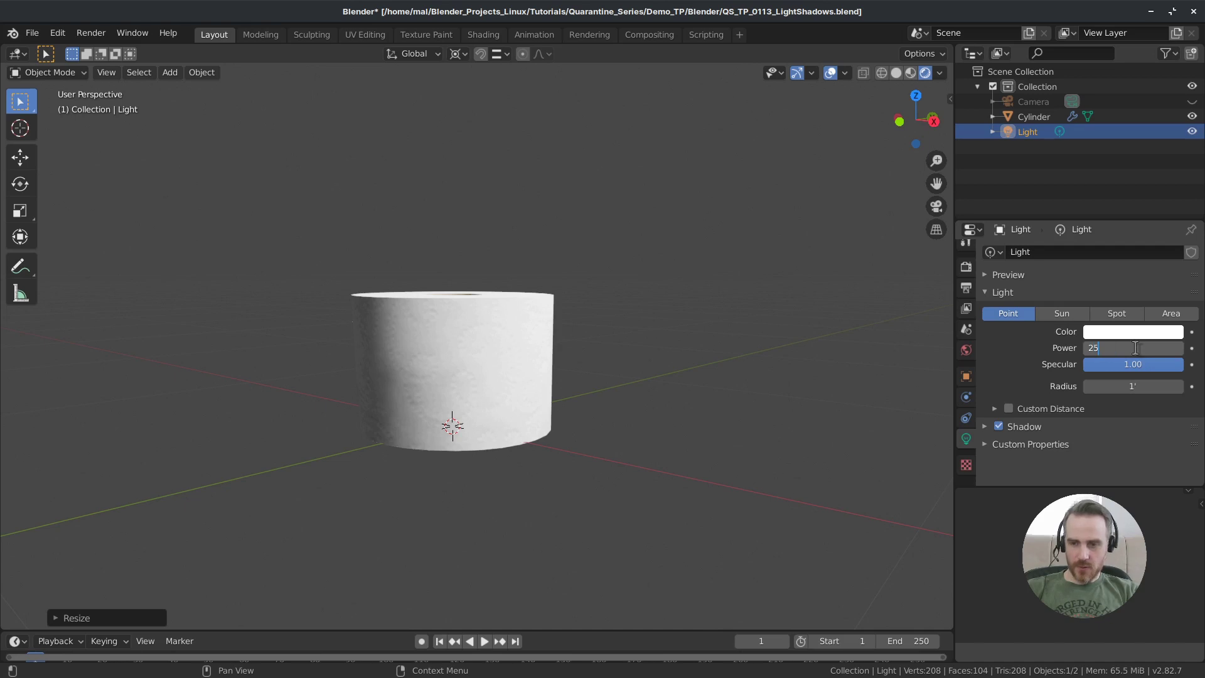
key(Return)
middle_drag(553, 326, 527, 366)
middle_drag(513, 488, 411, 417)
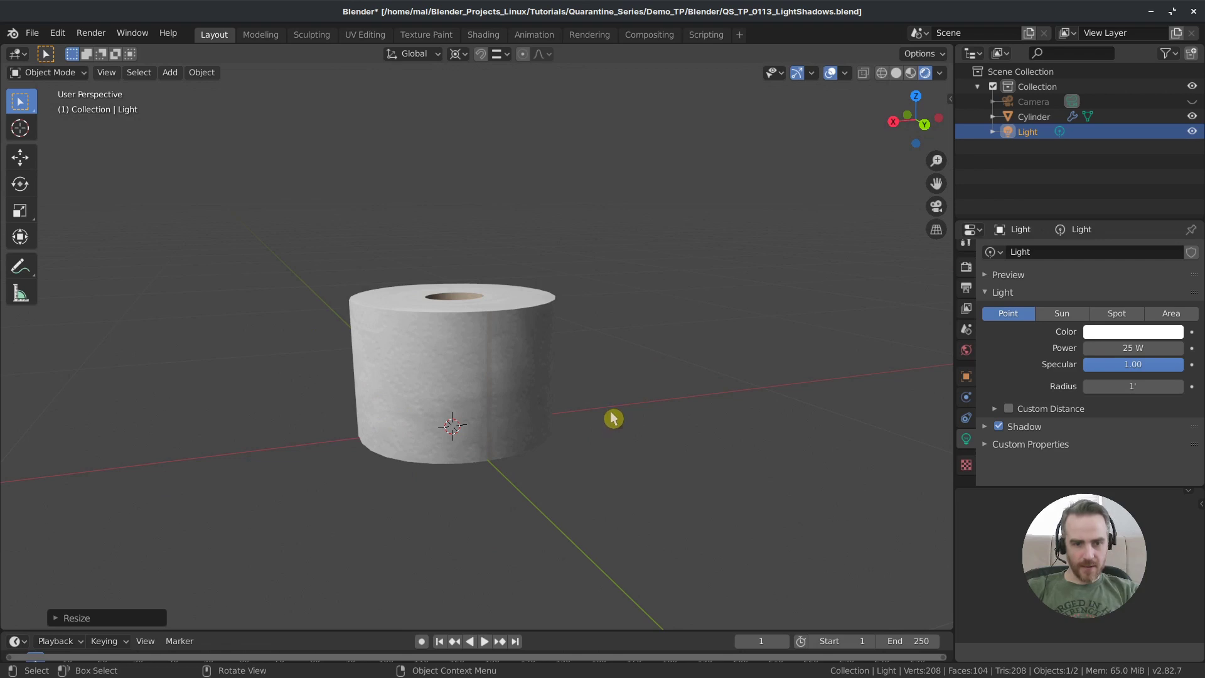
middle_drag(614, 418, 527, 347)
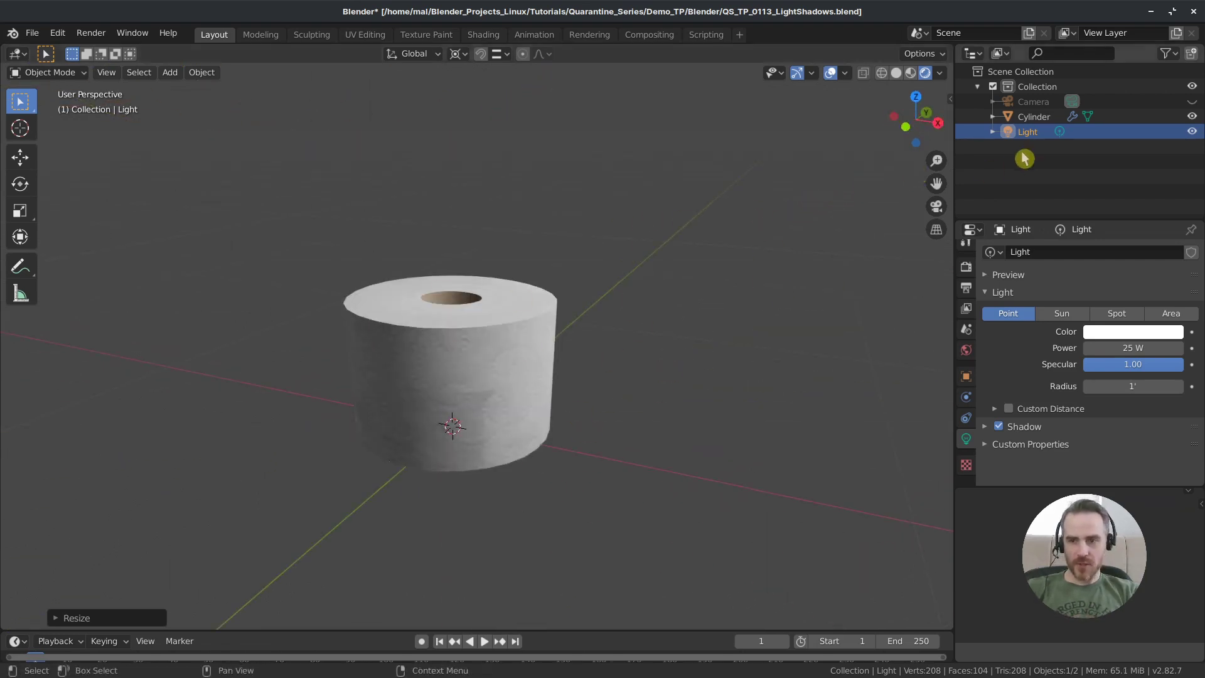
Scale the point light by about 0.87 so it sits closer to the roll, then view from below.
key(s)
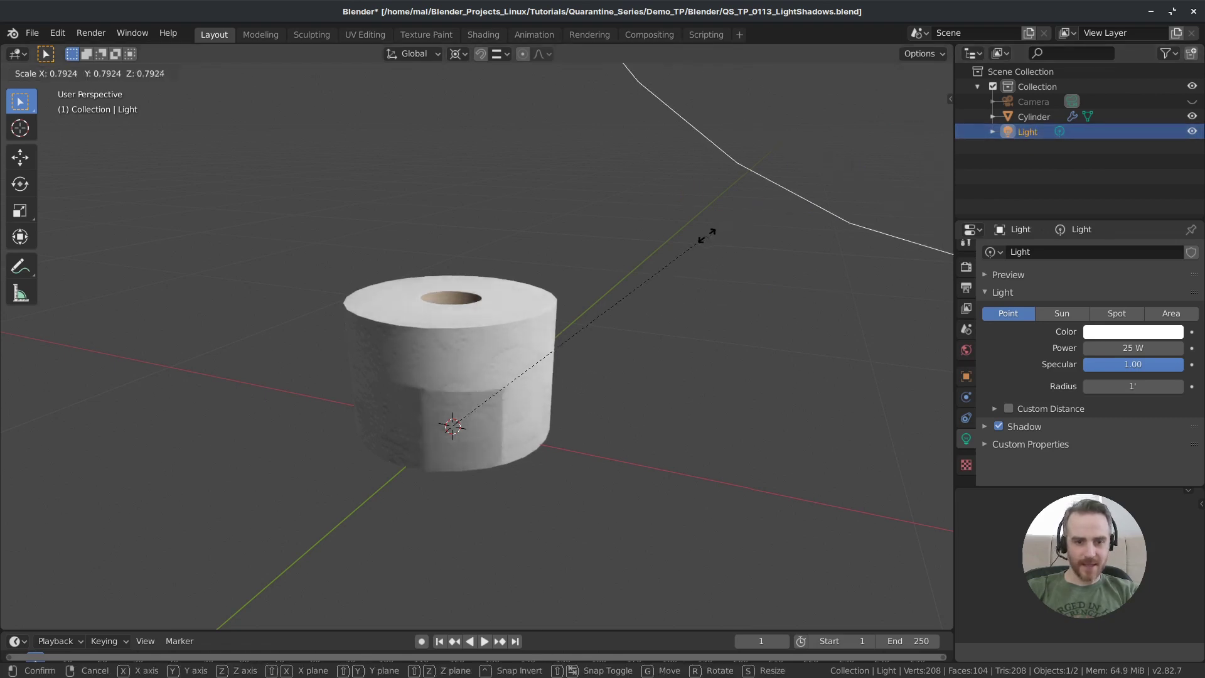
click(726, 207)
middle_drag(725, 207, 638, 314)
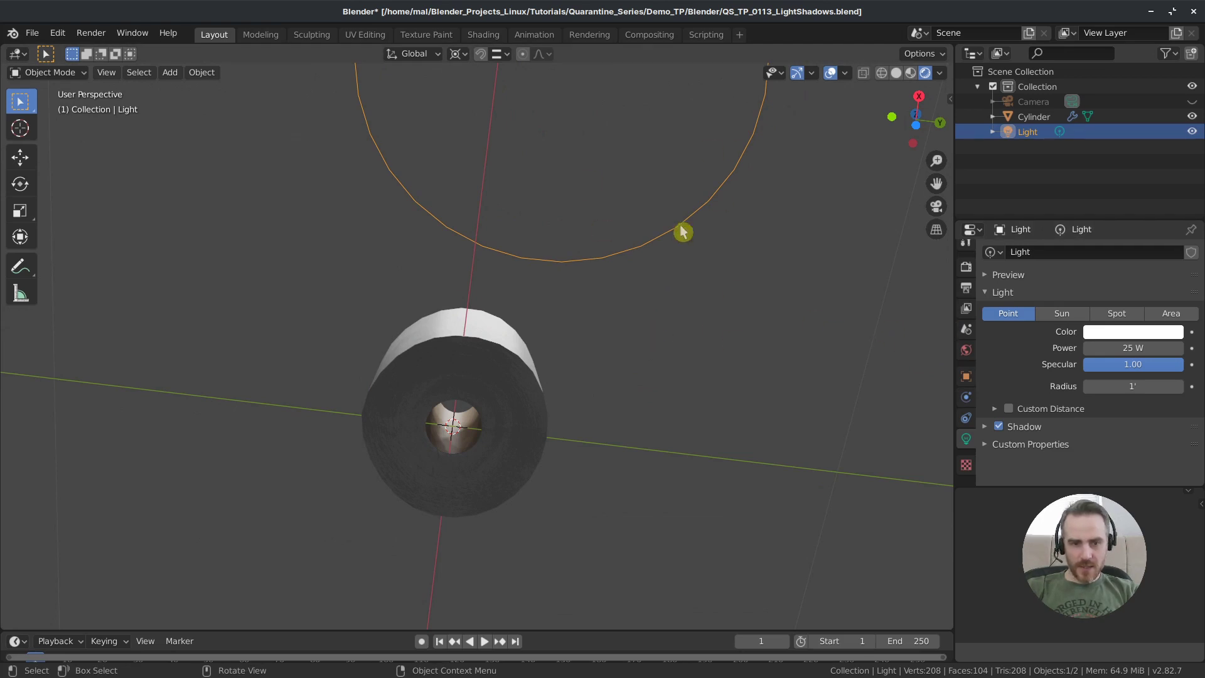
Select the roll cylinder and raise Mat_TP_01's Roughness from 0.400 to 1.000 for a matte finish.
click(458, 348)
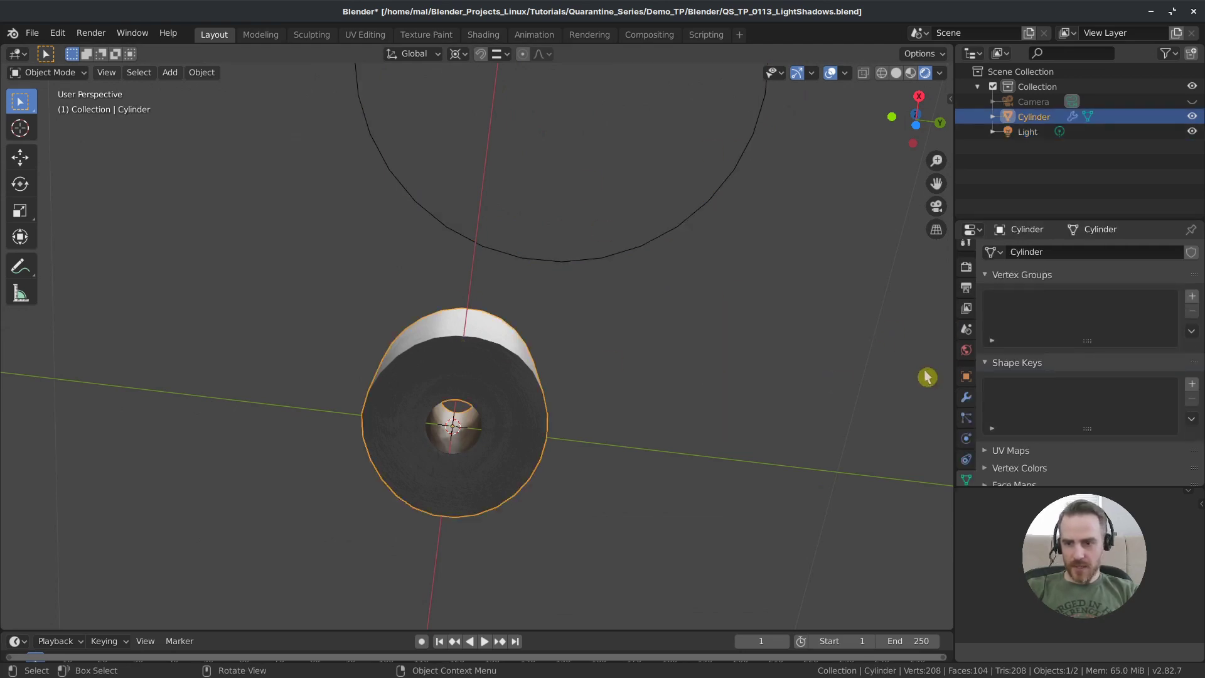
scroll(966, 424, down, 3)
click(965, 439)
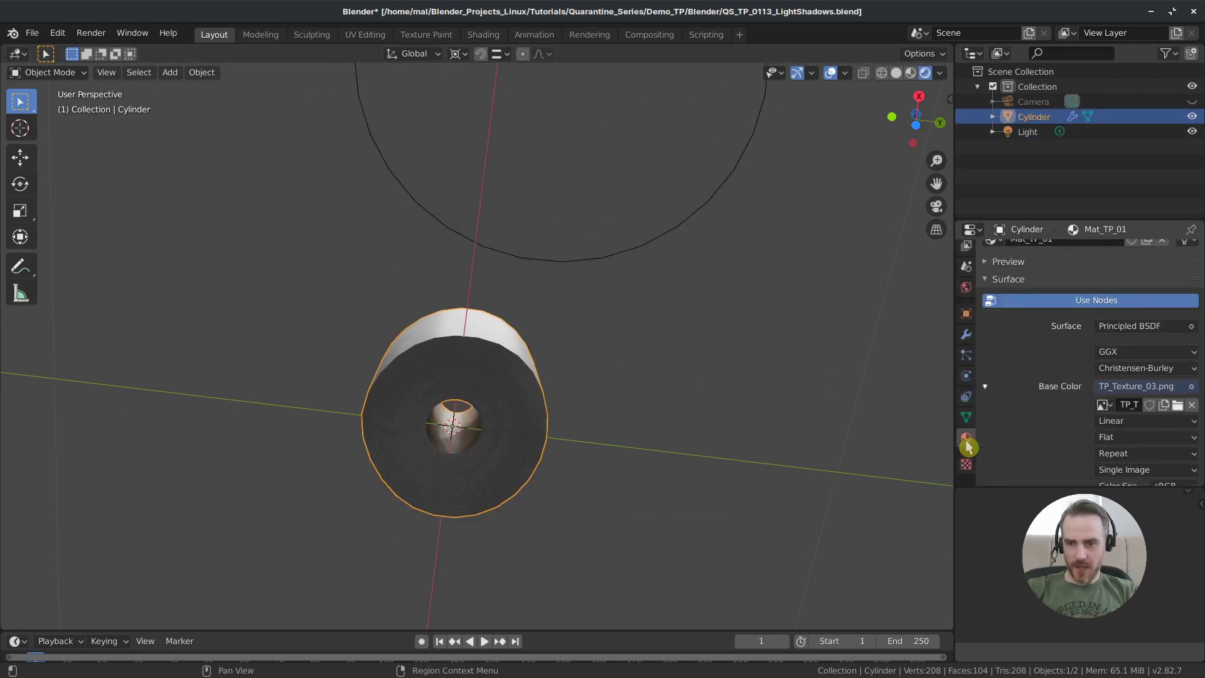
click(1103, 405)
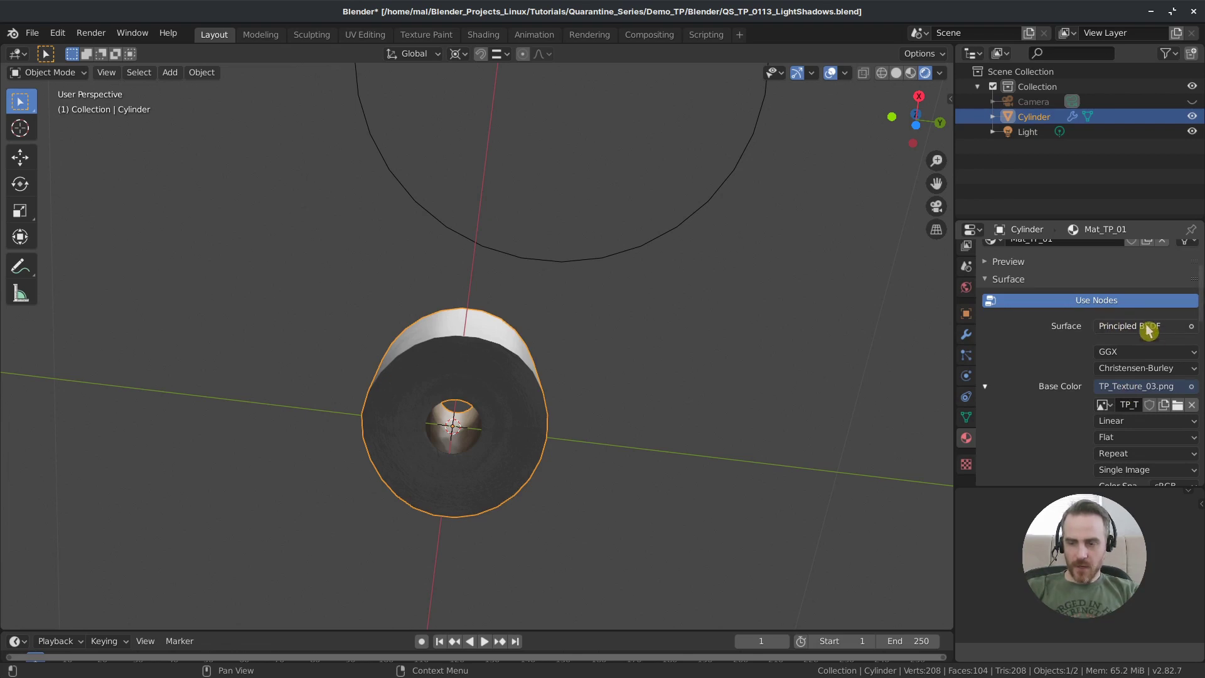
scroll(1148, 330, down, 12)
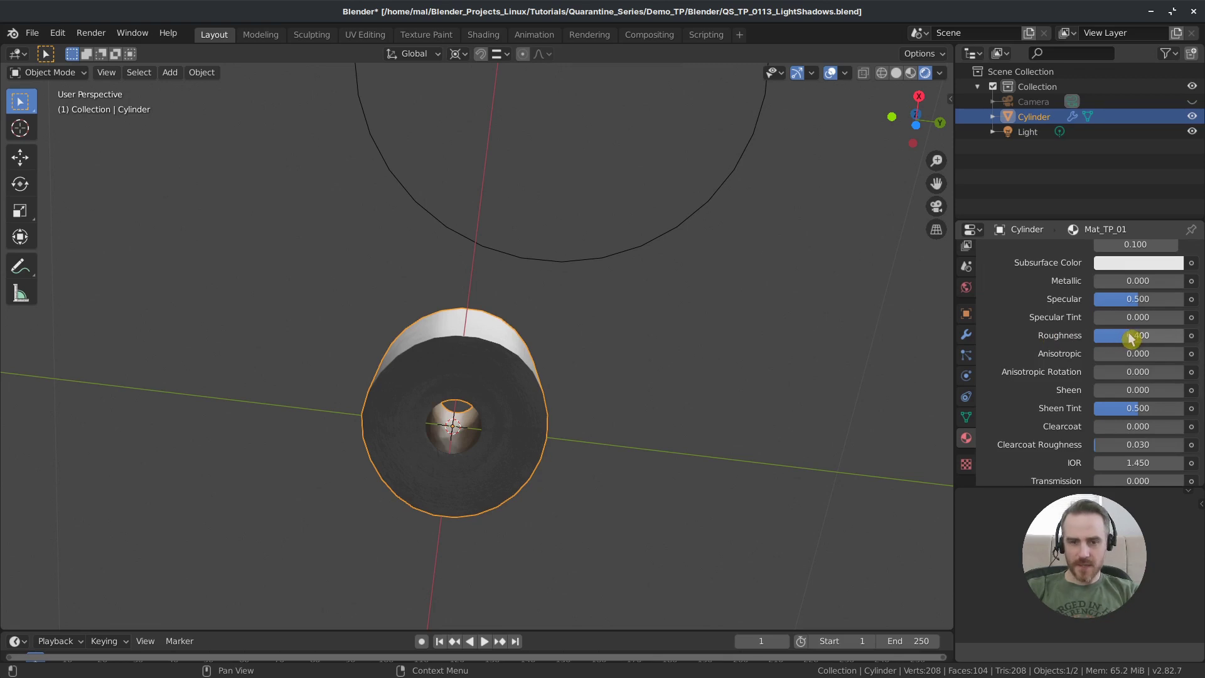
drag(1137, 335, 1180, 335)
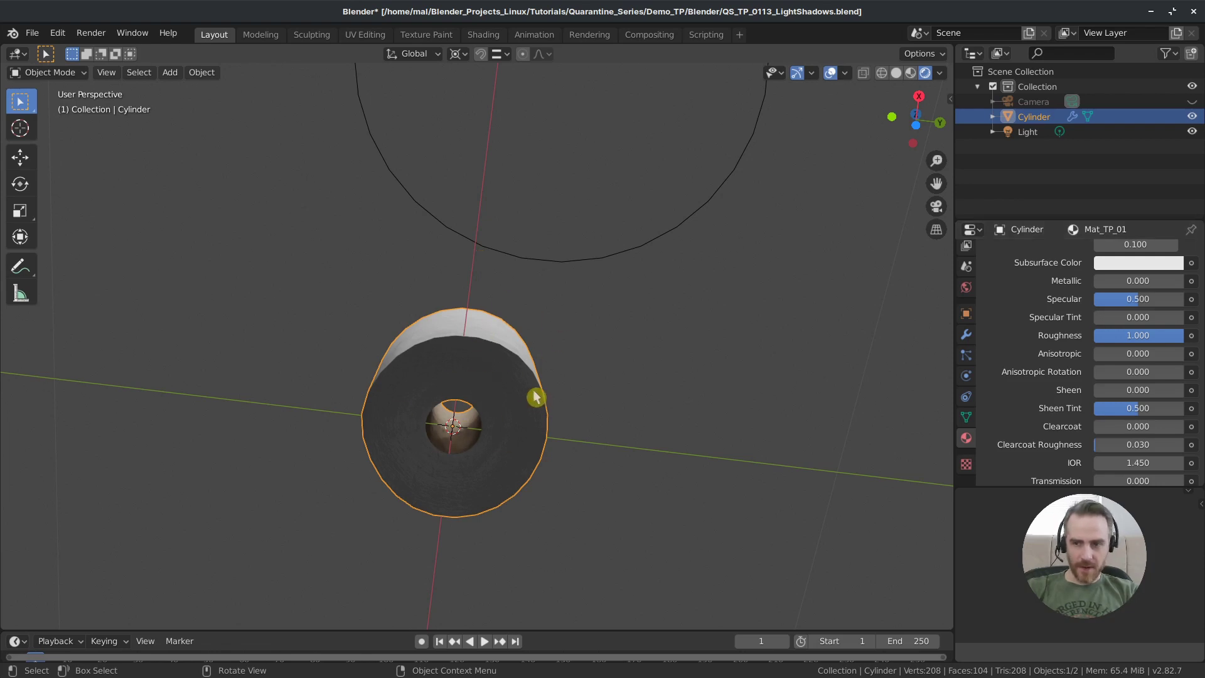
click(614, 392)
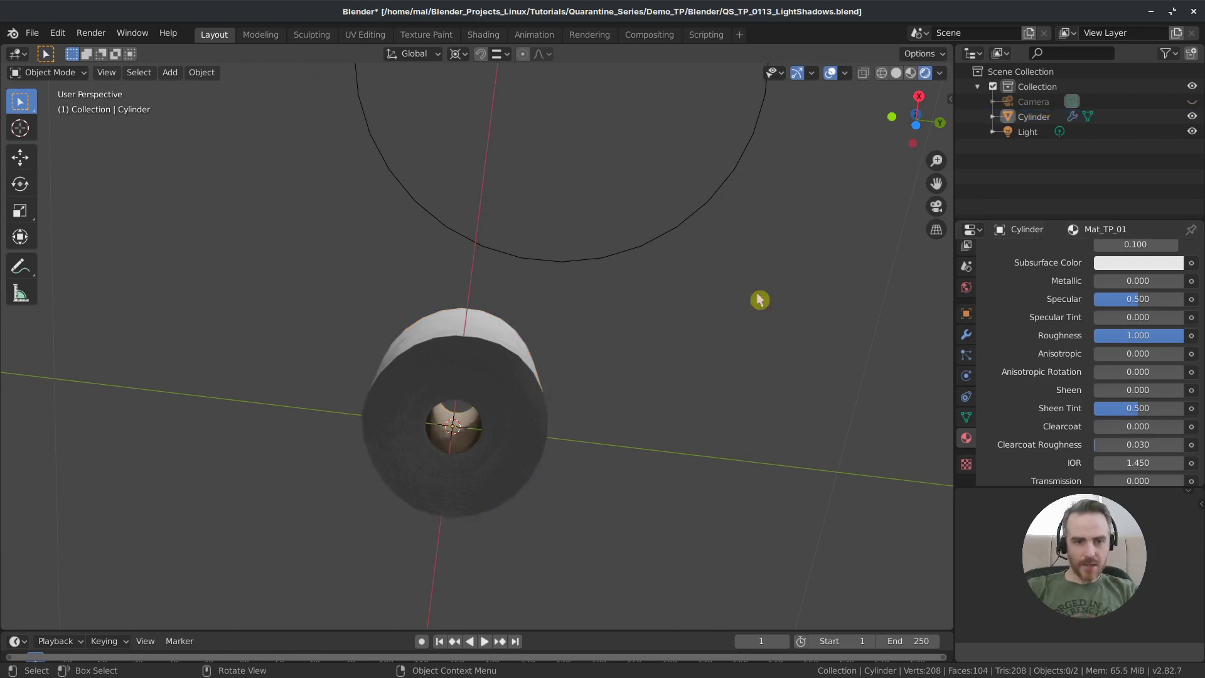
click(829, 74)
middle_drag(604, 323, 556, 379)
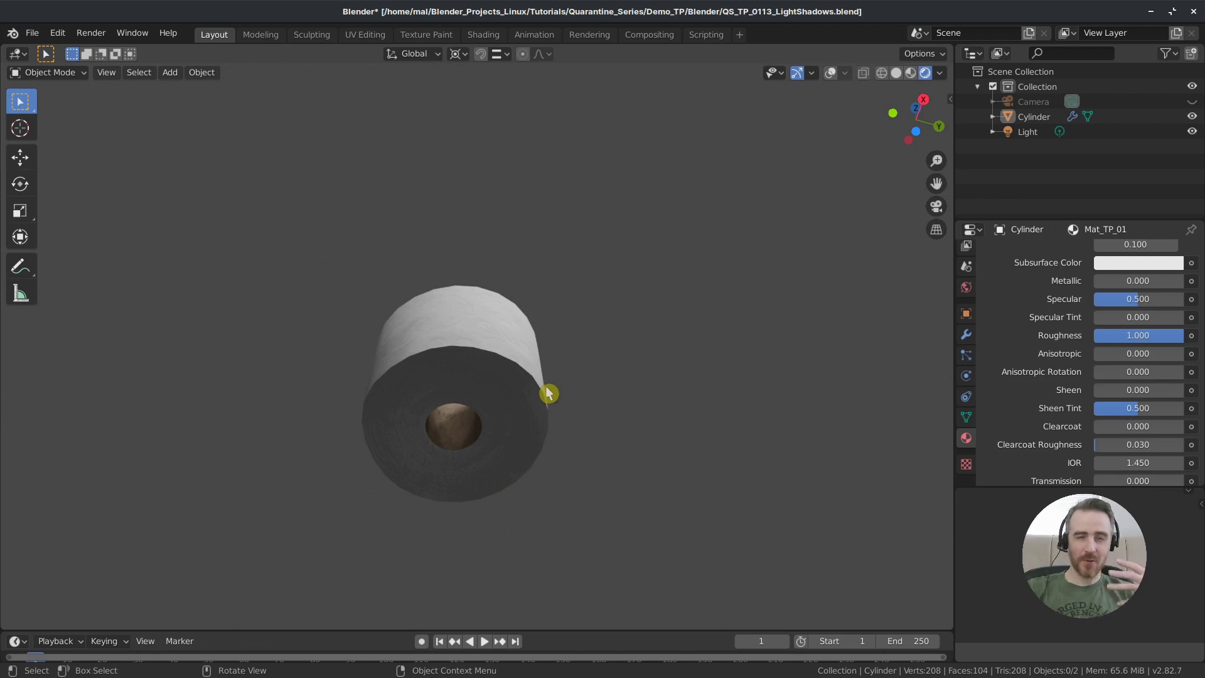
middle_drag(560, 393, 572, 481)
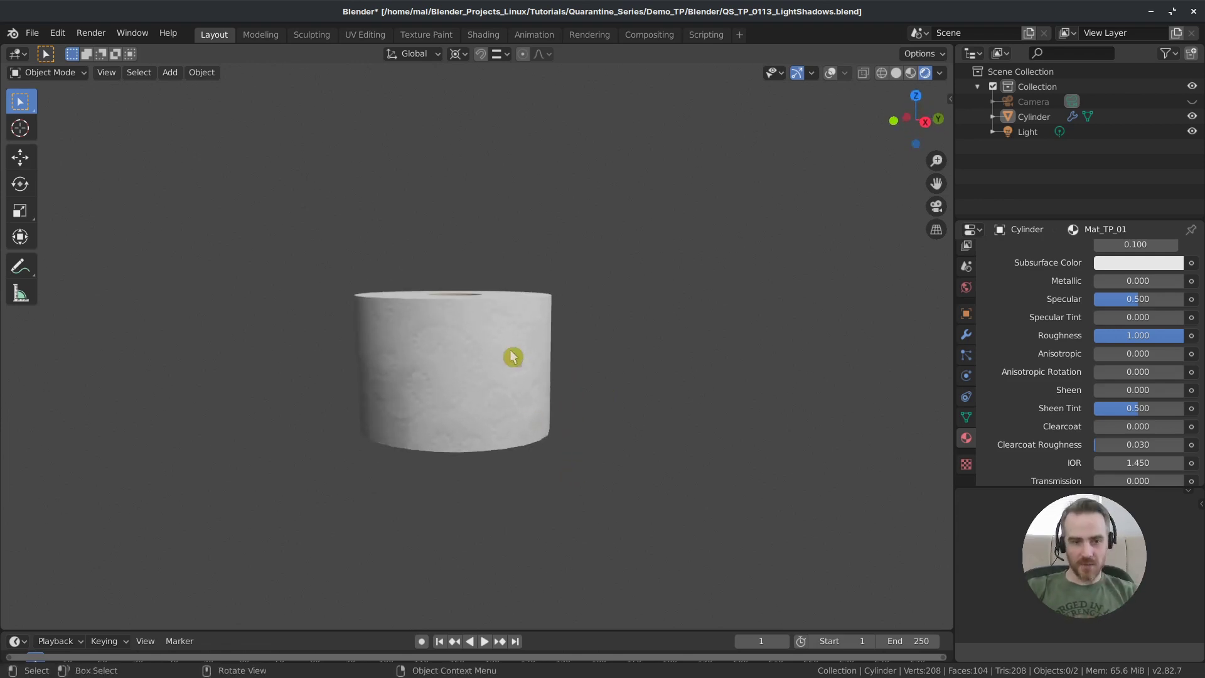
middle_drag(507, 389, 511, 301)
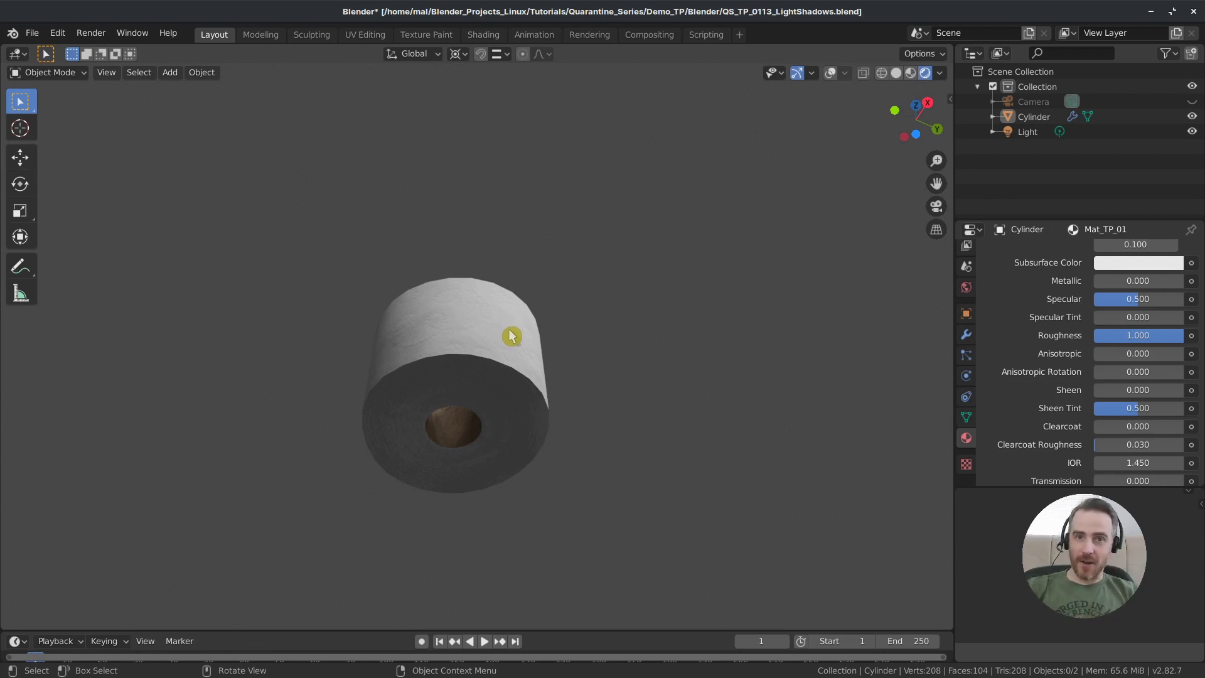
mouse_move(511, 337)
middle_down()
mouse_move(578, 352)
mouse_move(632, 500)
mouse_move(613, 457)
mouse_move(624, 465)
middle_up()
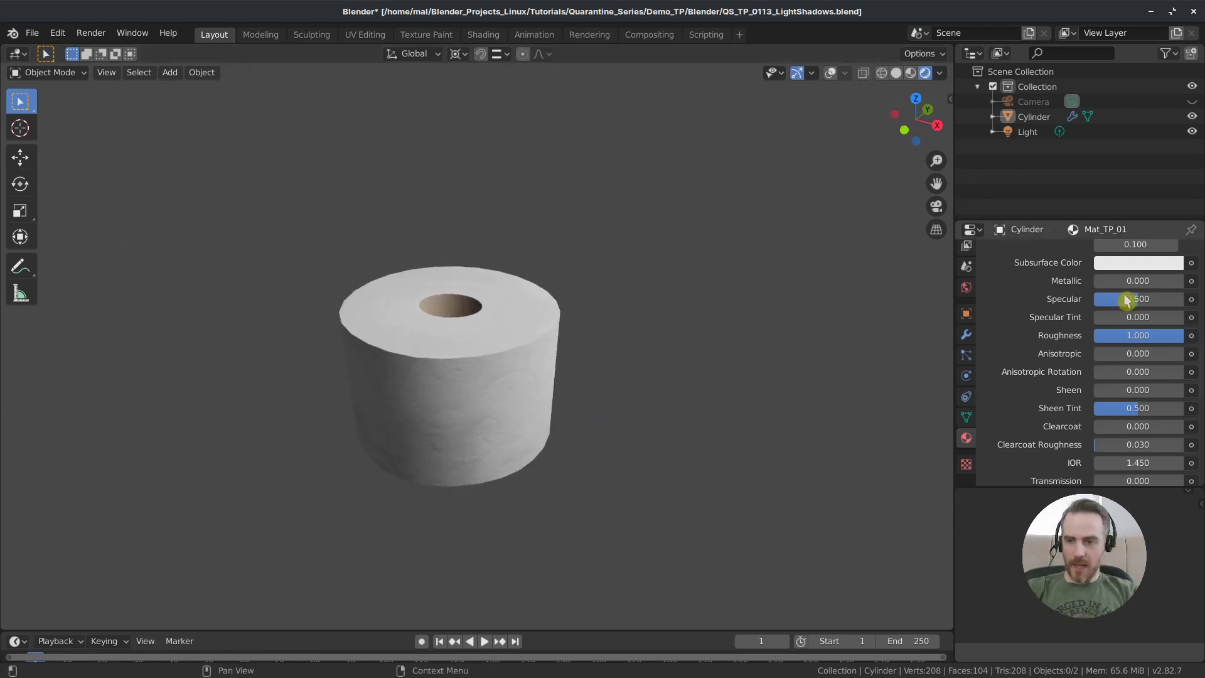
scroll(1104, 376, down, 6)
scroll(1102, 341, up, 10)
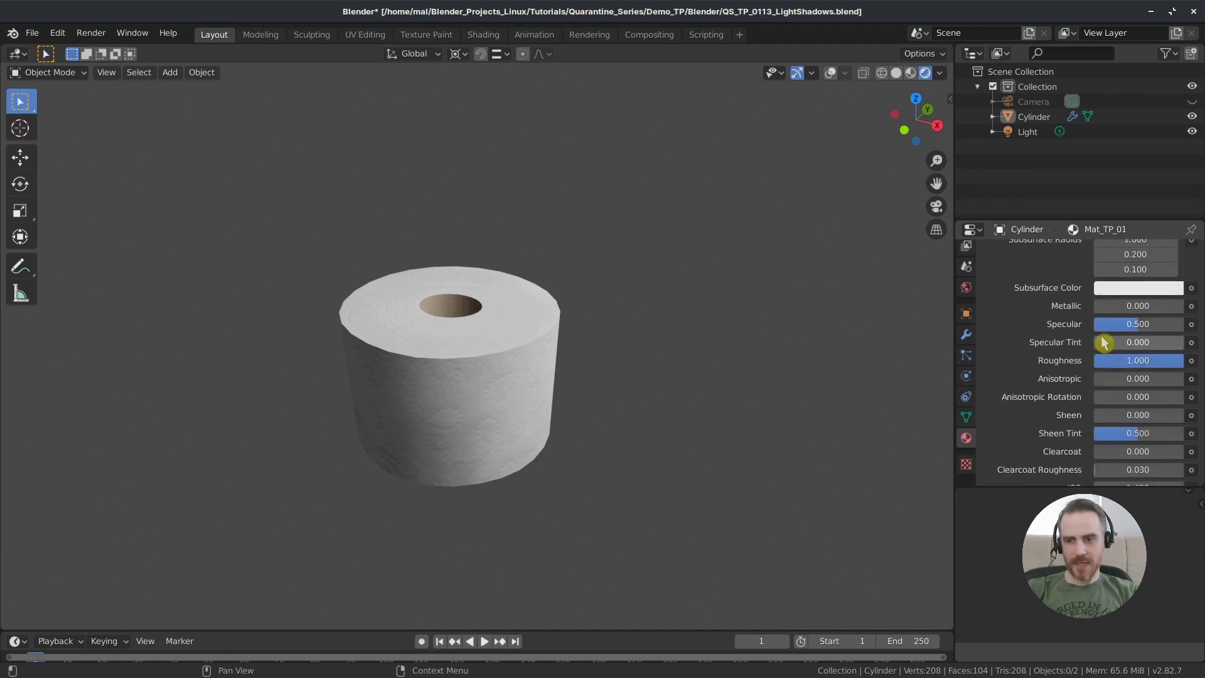
scroll(1104, 361, up, 7)
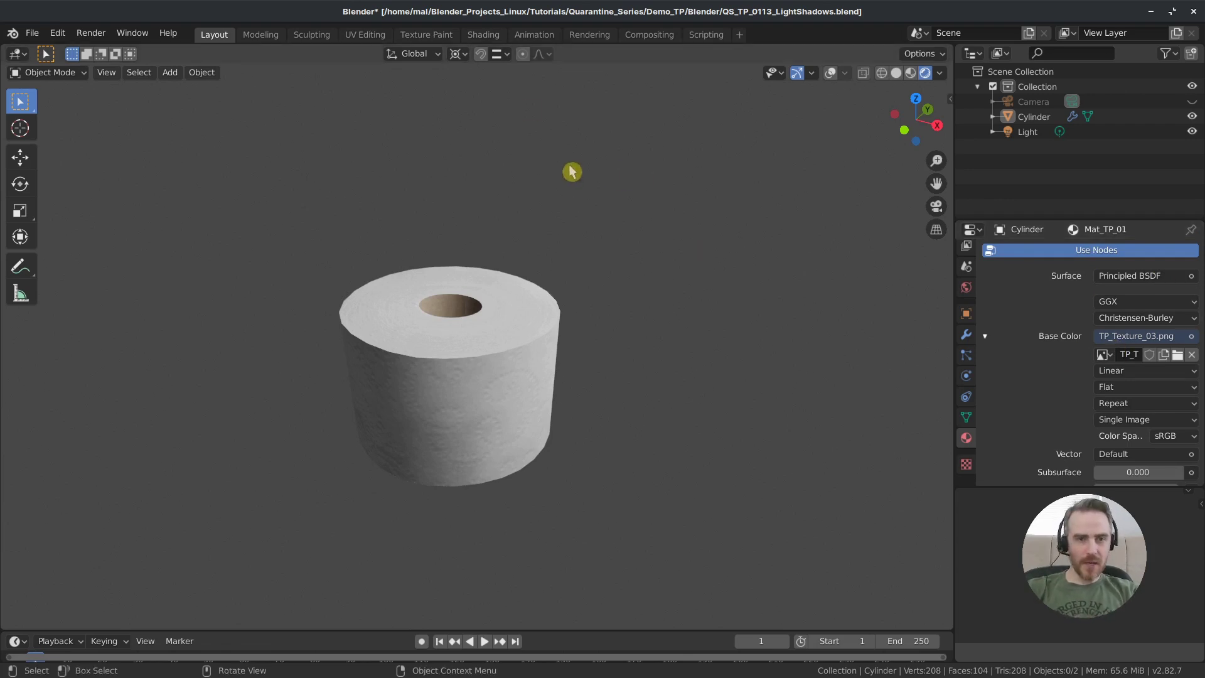
In the Shading workspace, frame the Cylinder with overlays hidden and Rendered shading on.
click(483, 35)
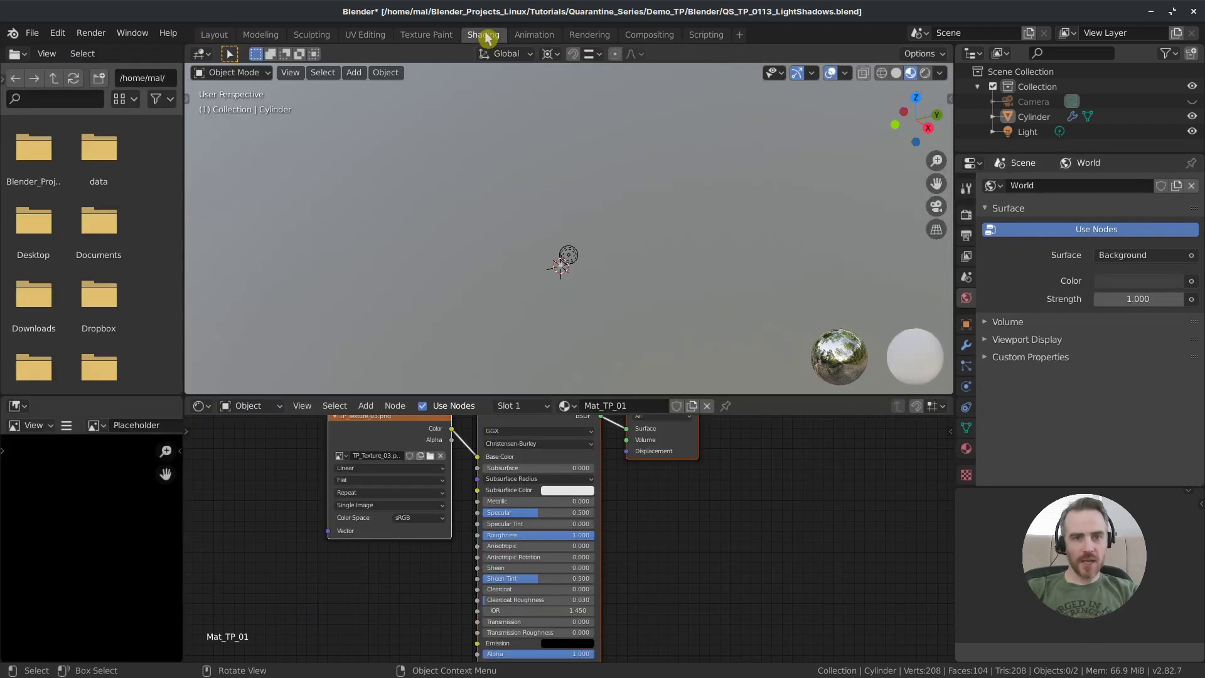
click(558, 266)
key(KP_Decimal)
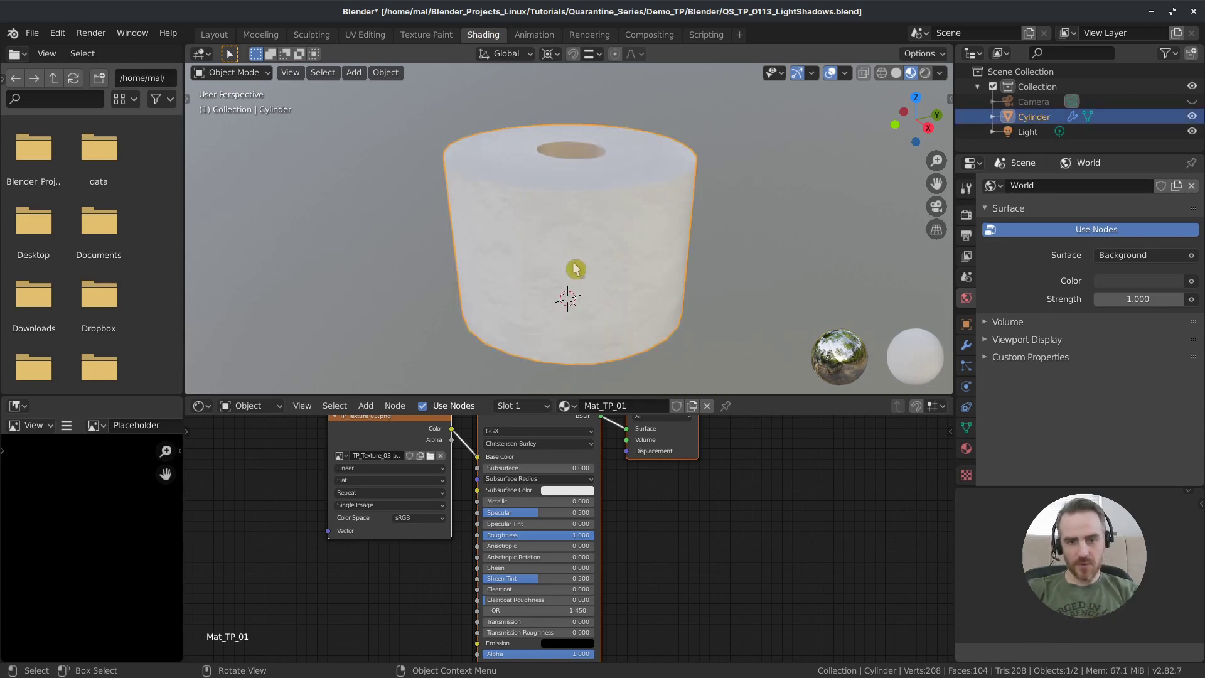
click(831, 74)
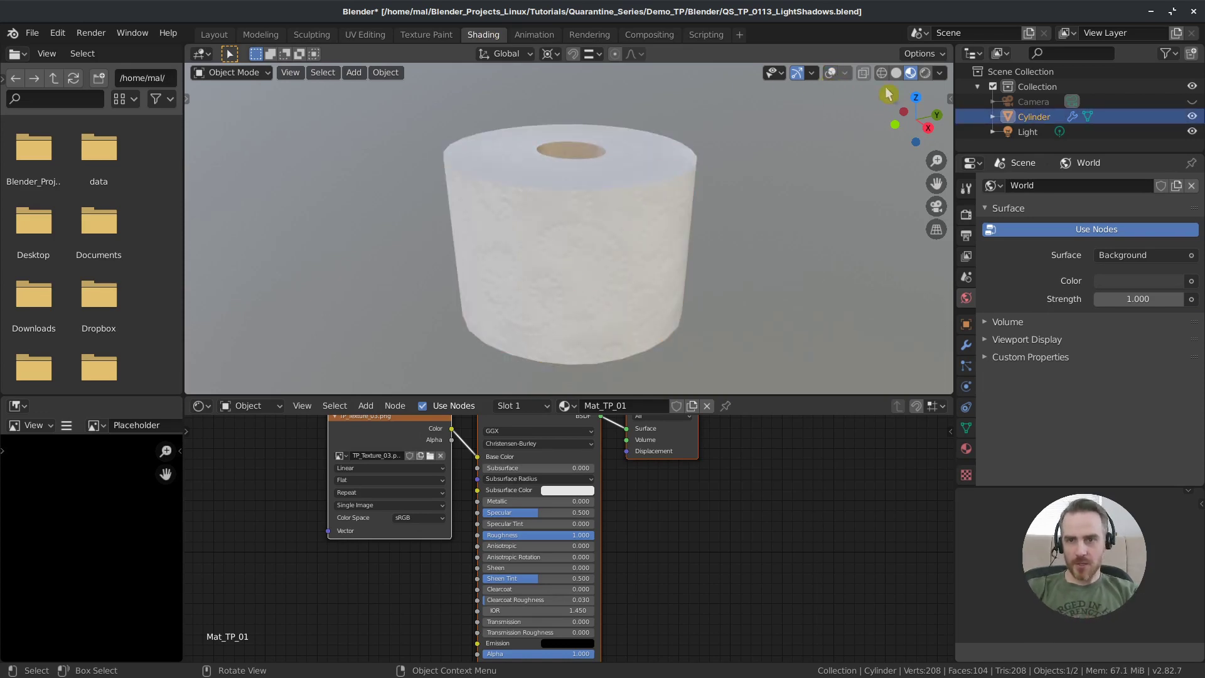
click(925, 74)
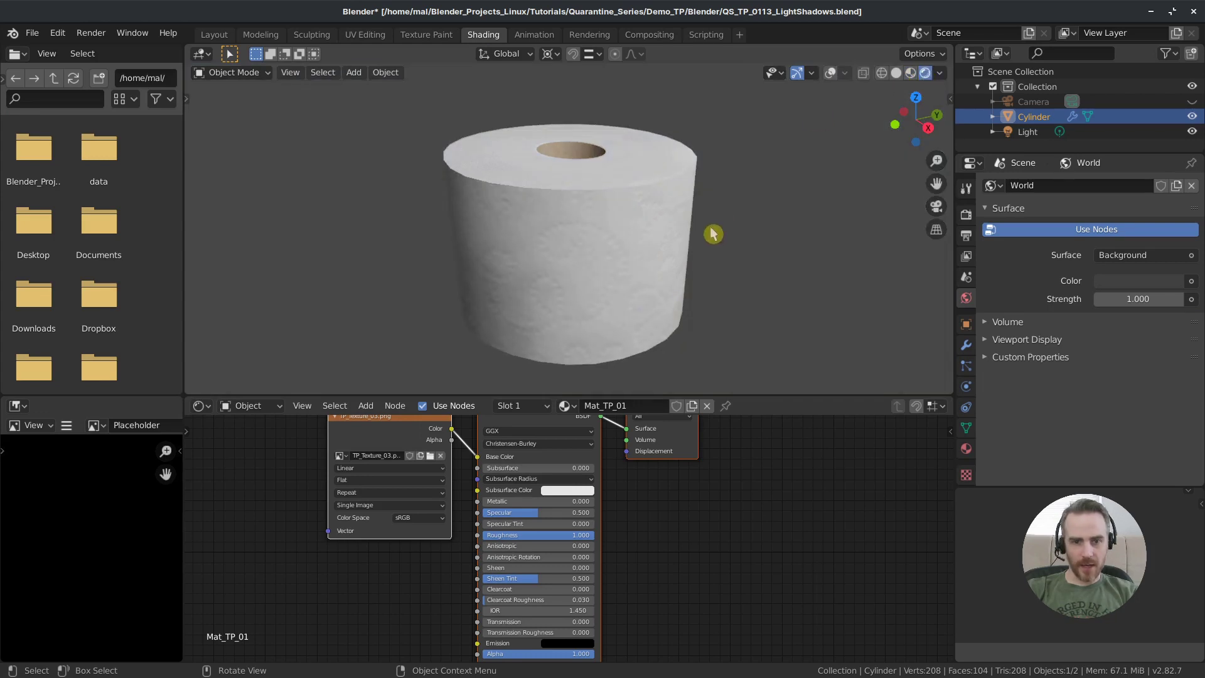
Lock the view to the 3D cursor, orbit around the roll, and enlarge the node editor.
key(n)
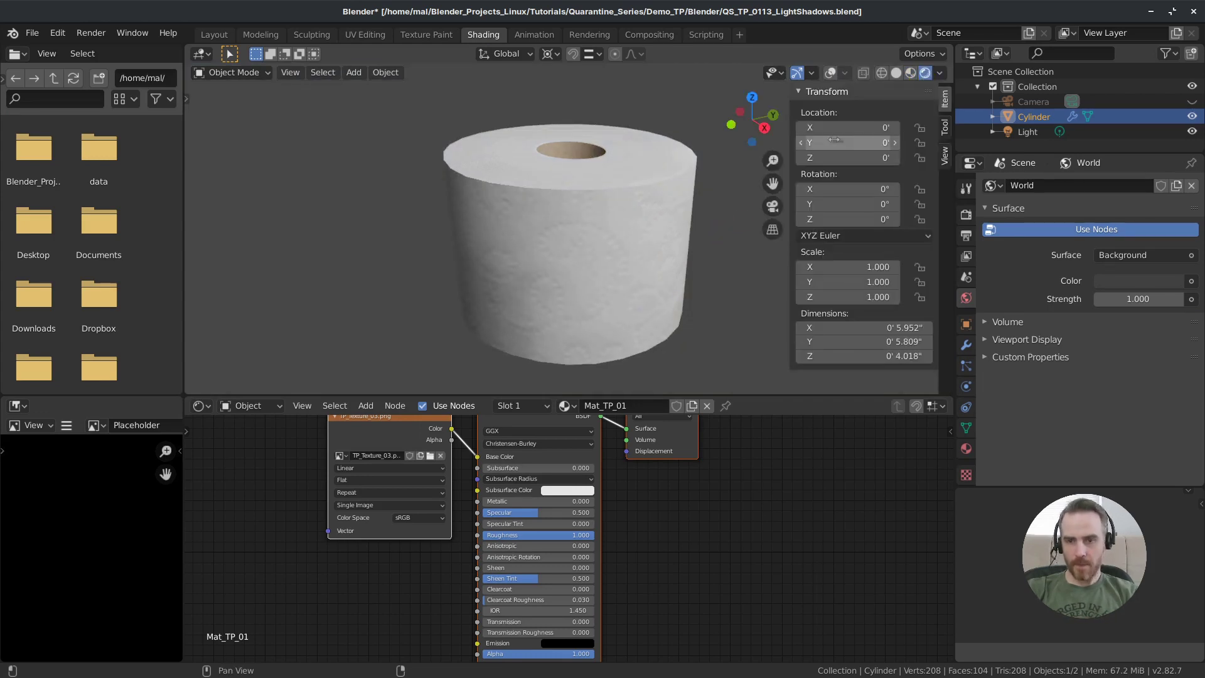
click(944, 154)
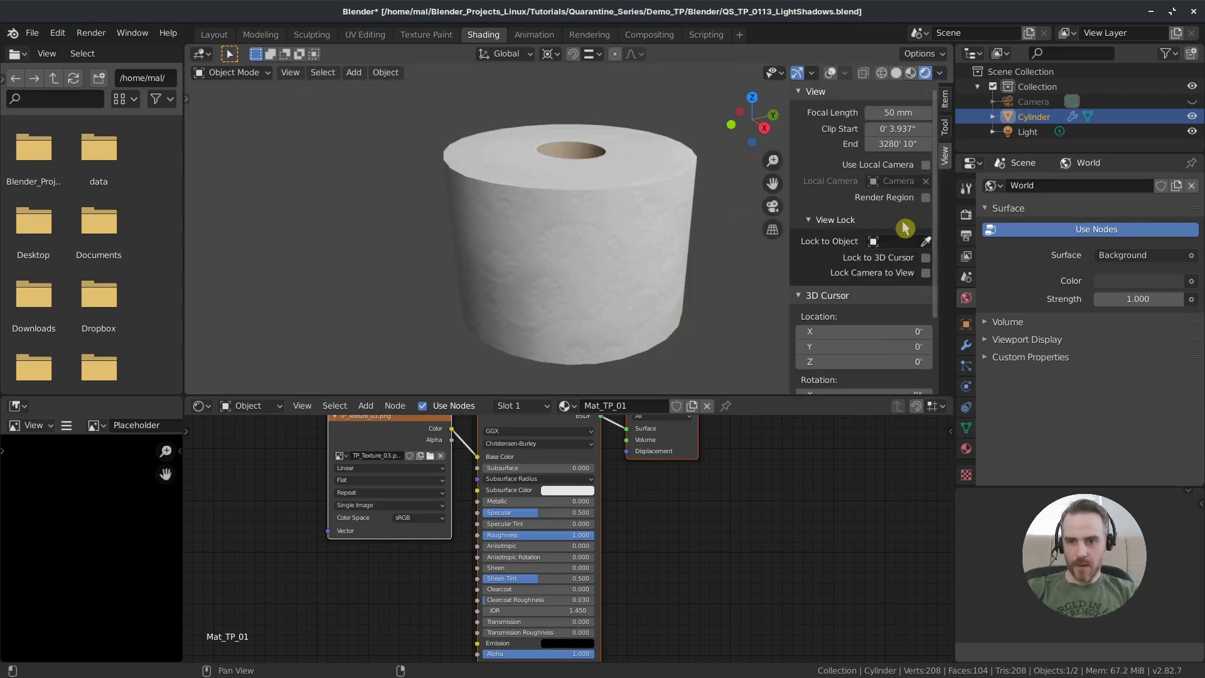
click(925, 257)
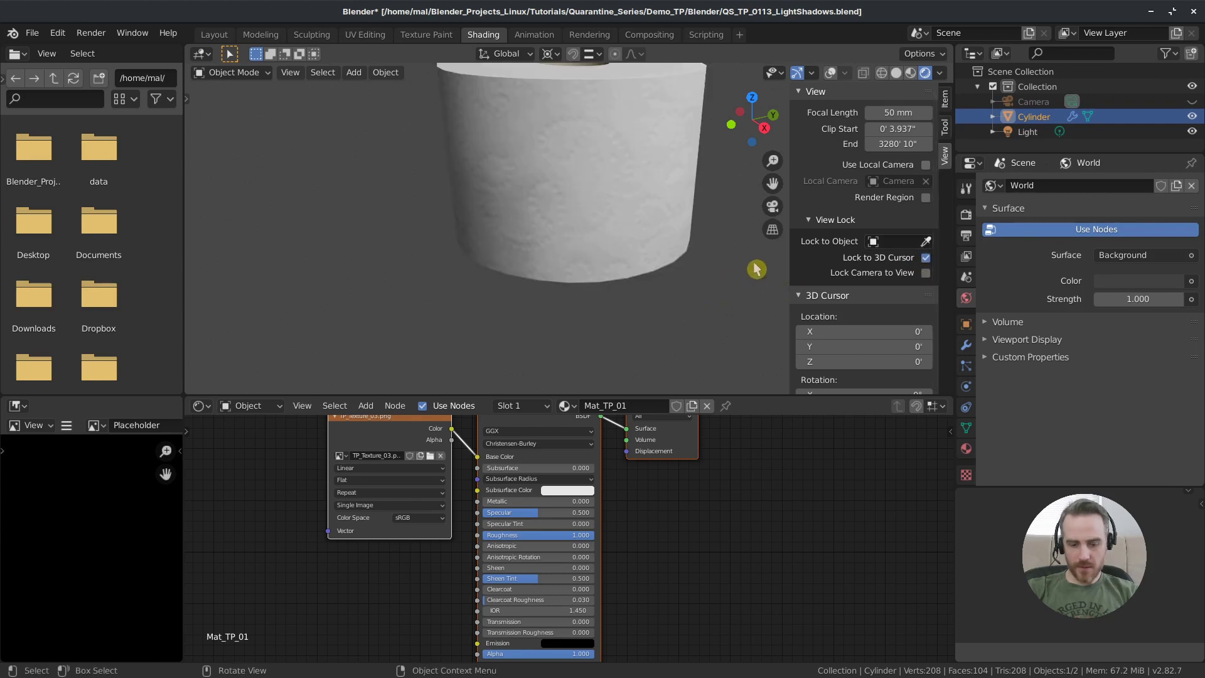
key(n)
middle_drag(721, 228, 714, 278)
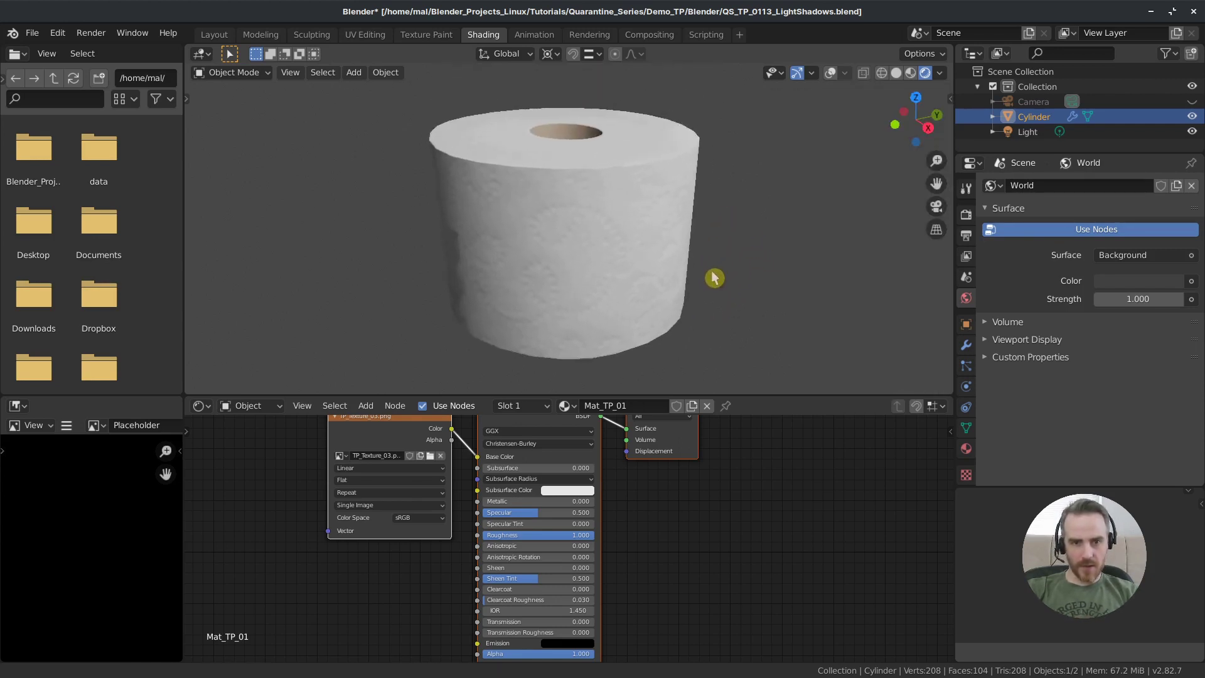
mouse_move(642, 258)
middle_down()
mouse_move(710, 249)
mouse_move(667, 250)
middle_up()
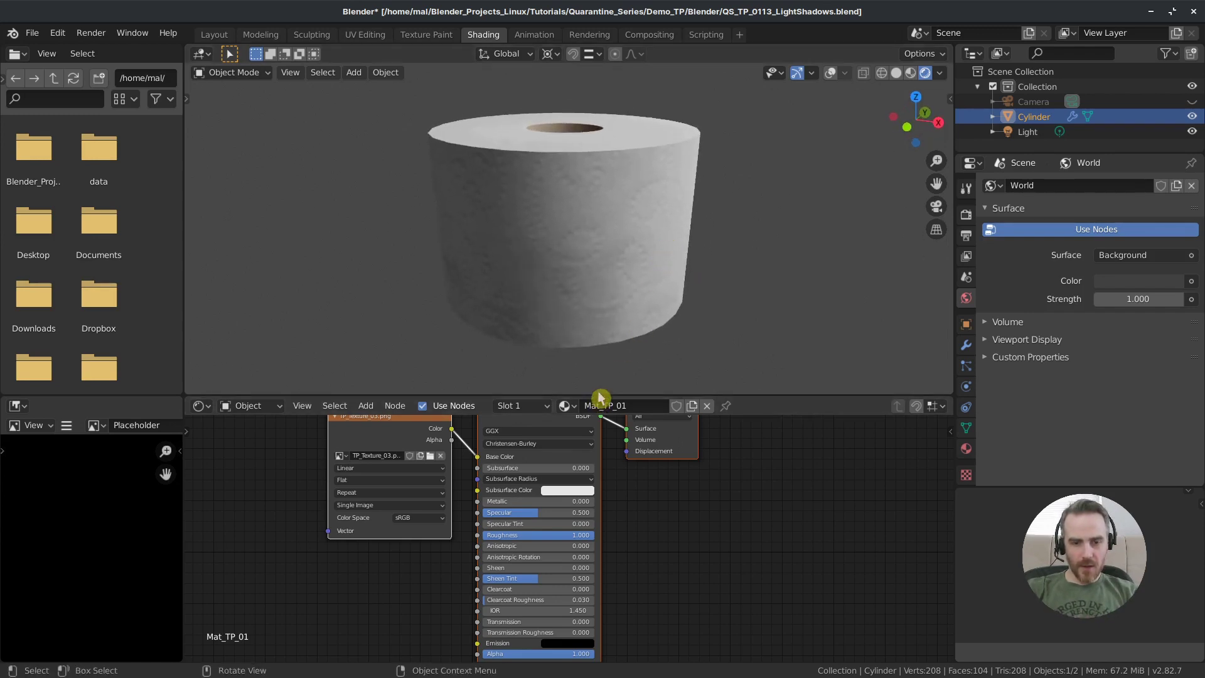
drag(597, 393, 598, 306)
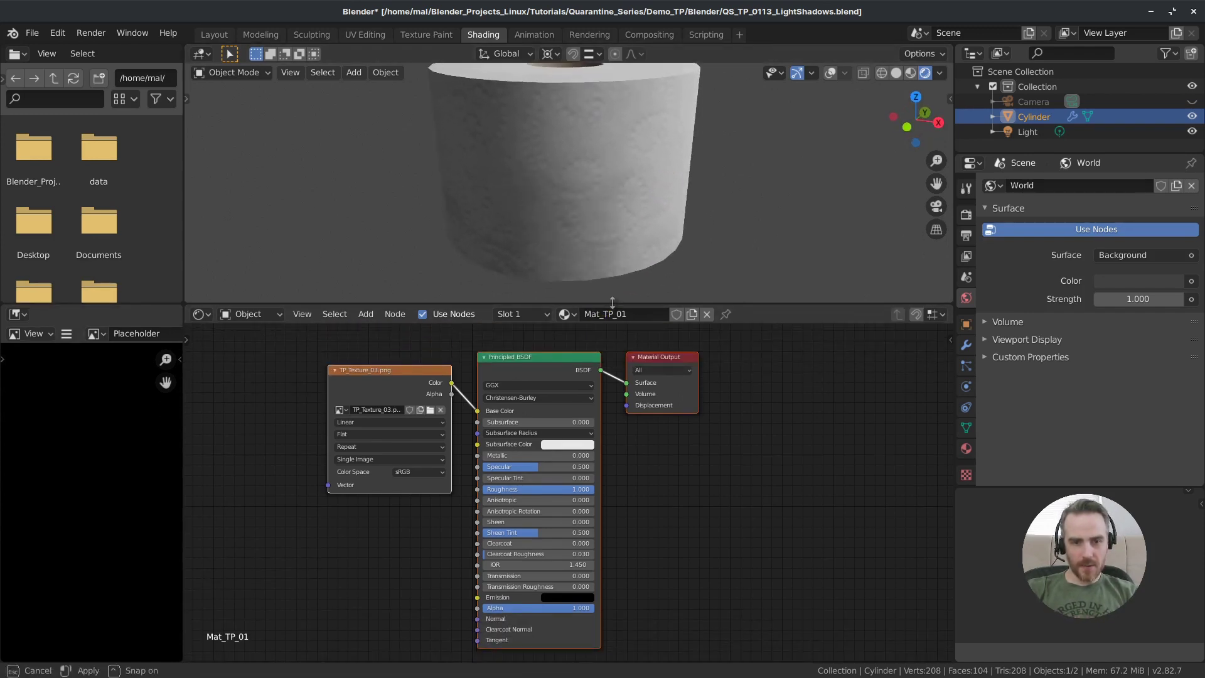
Enlarge the node editor, reposition the TP_Texture_03.png node, and reconnect its Color to Base Color.
shift+middle_drag(602, 190, 601, 205)
scroll(601, 210, down, 2)
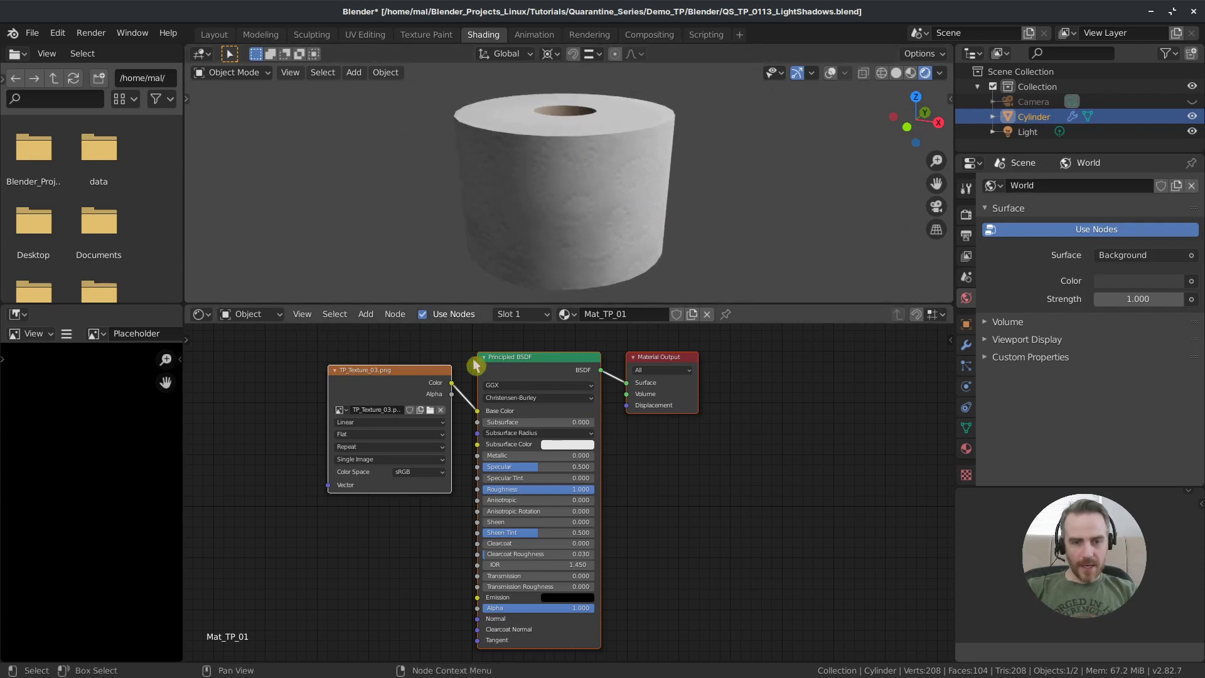
drag(367, 380, 333, 380)
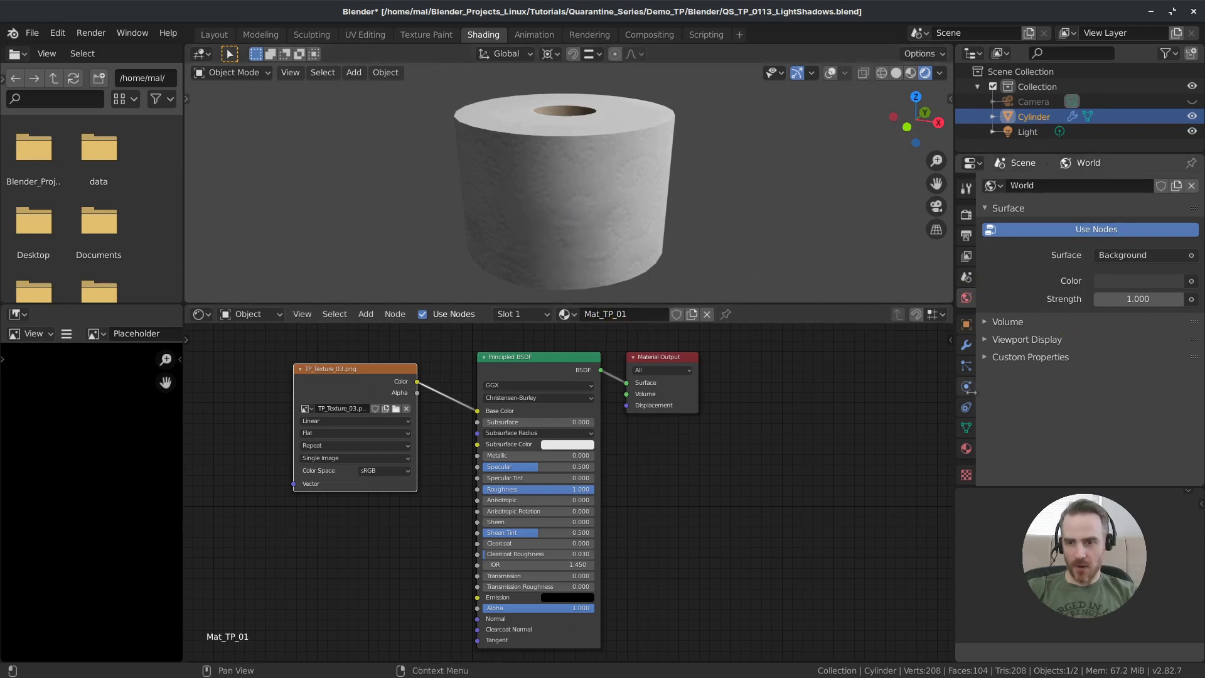
click(965, 450)
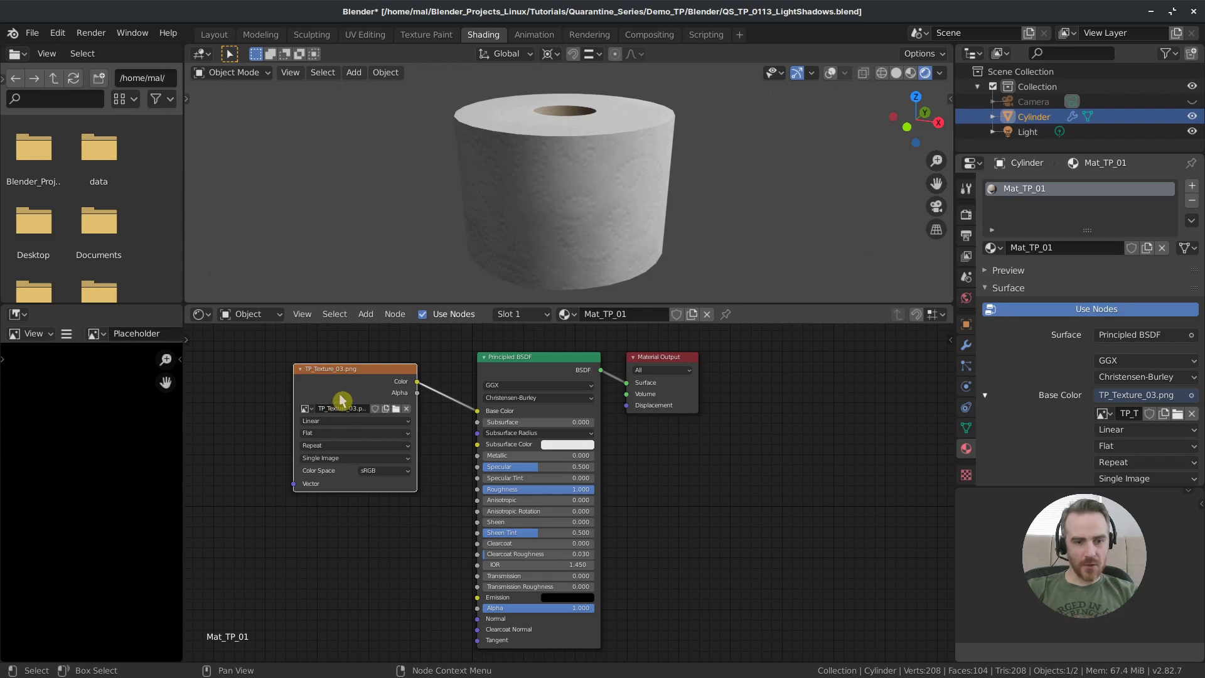
drag(342, 400, 349, 381)
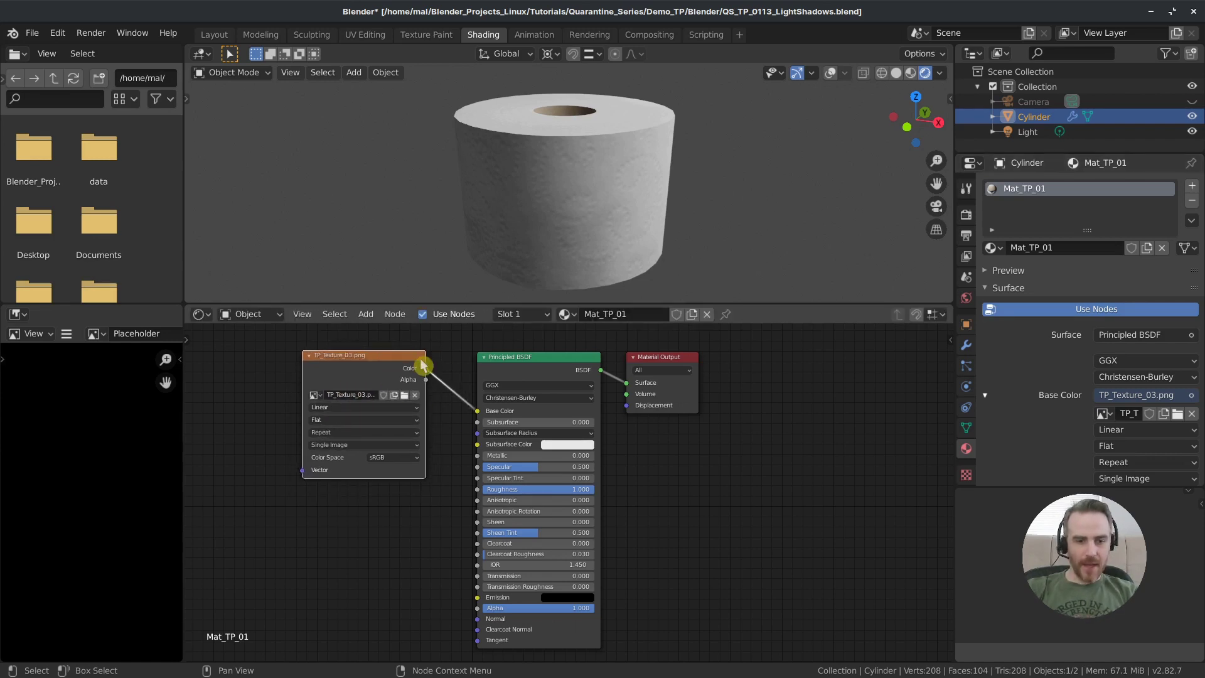
drag(425, 371, 475, 411)
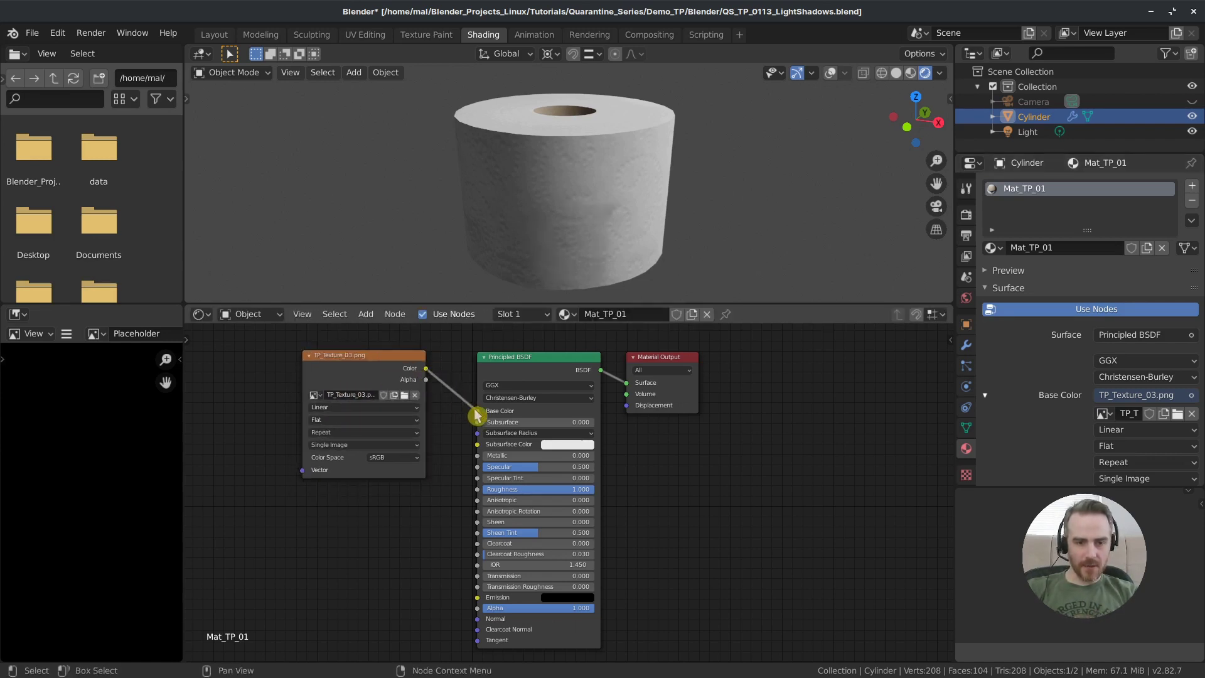
click(1102, 415)
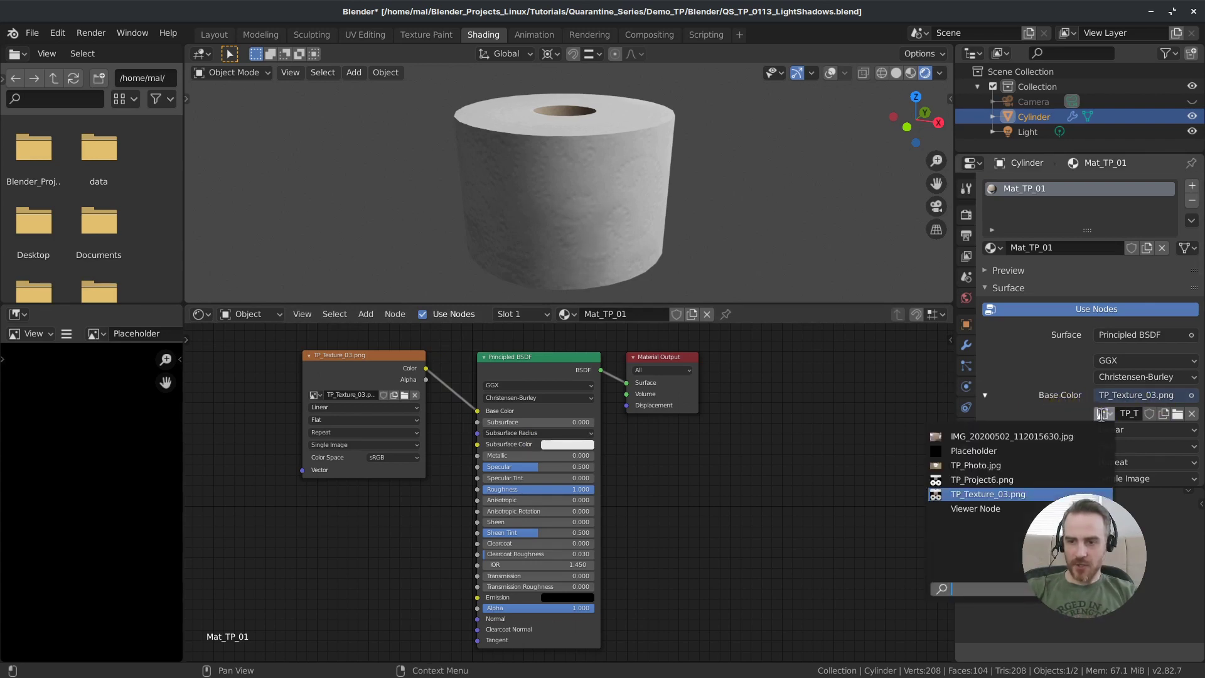
click(985, 451)
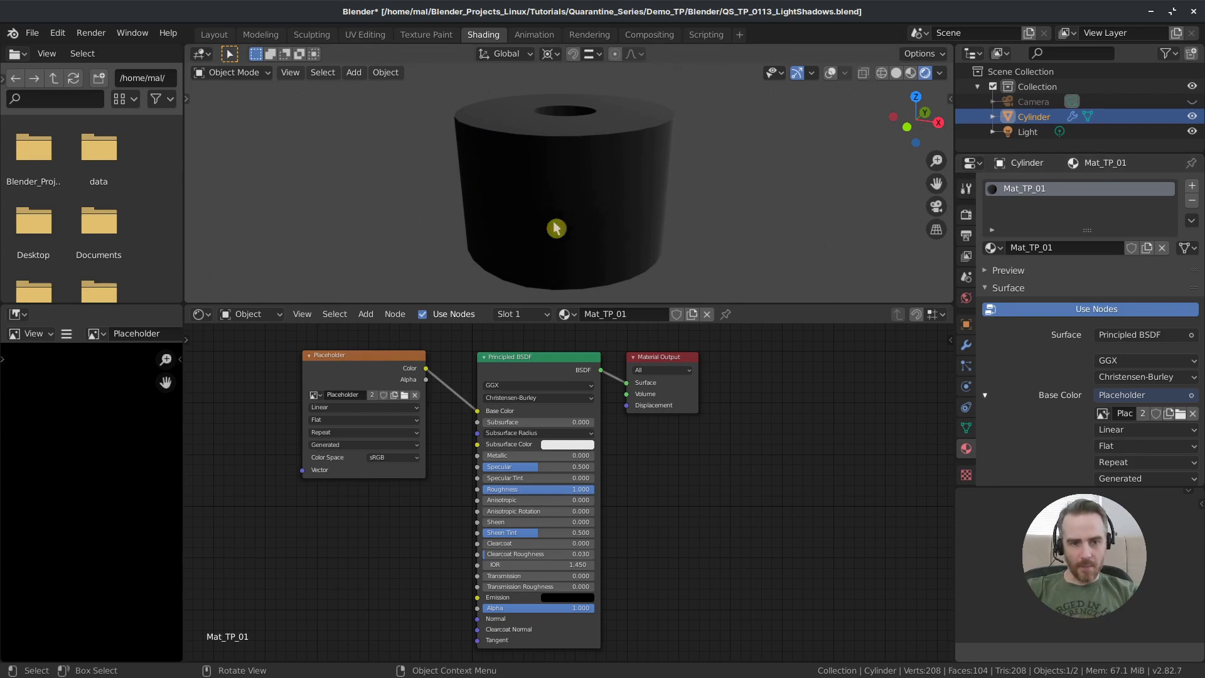
click(317, 395)
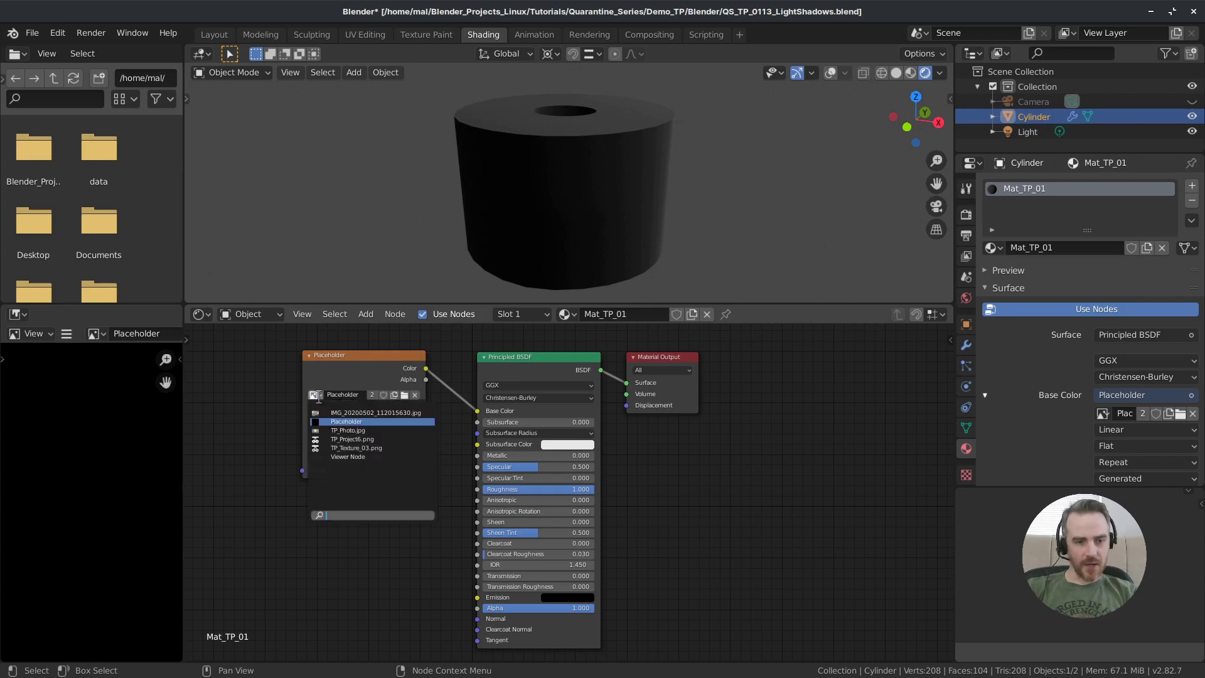
click(333, 448)
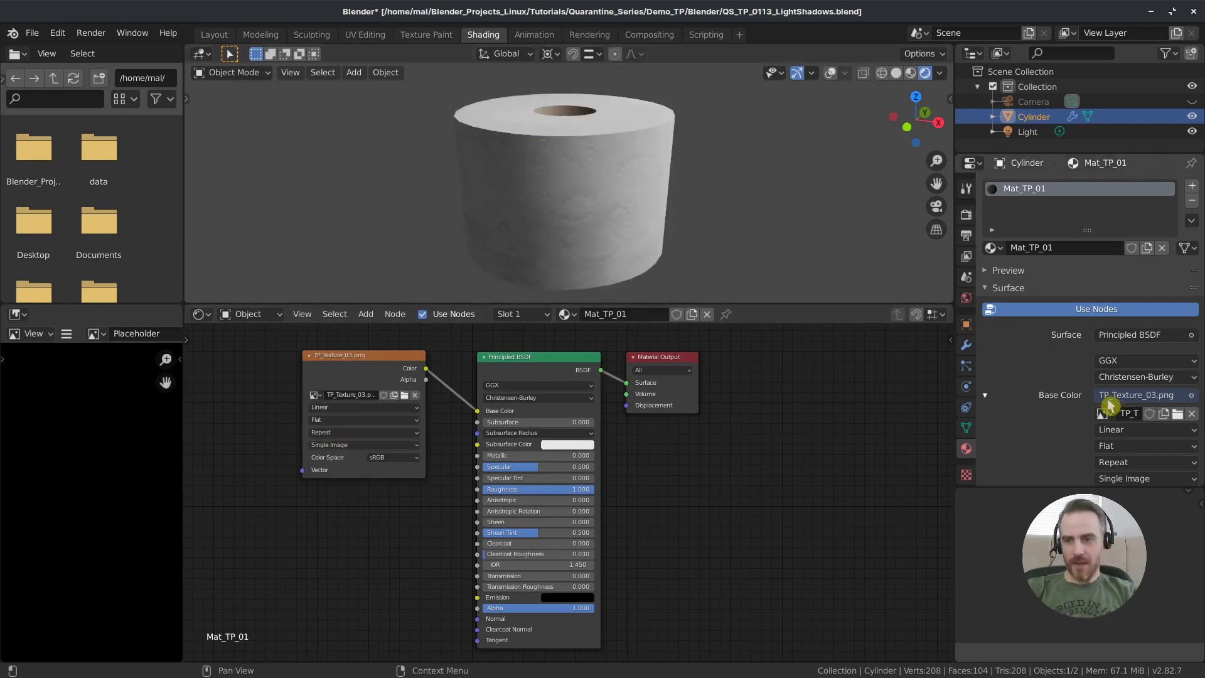
click(394, 367)
scroll(1086, 414, down, 1)
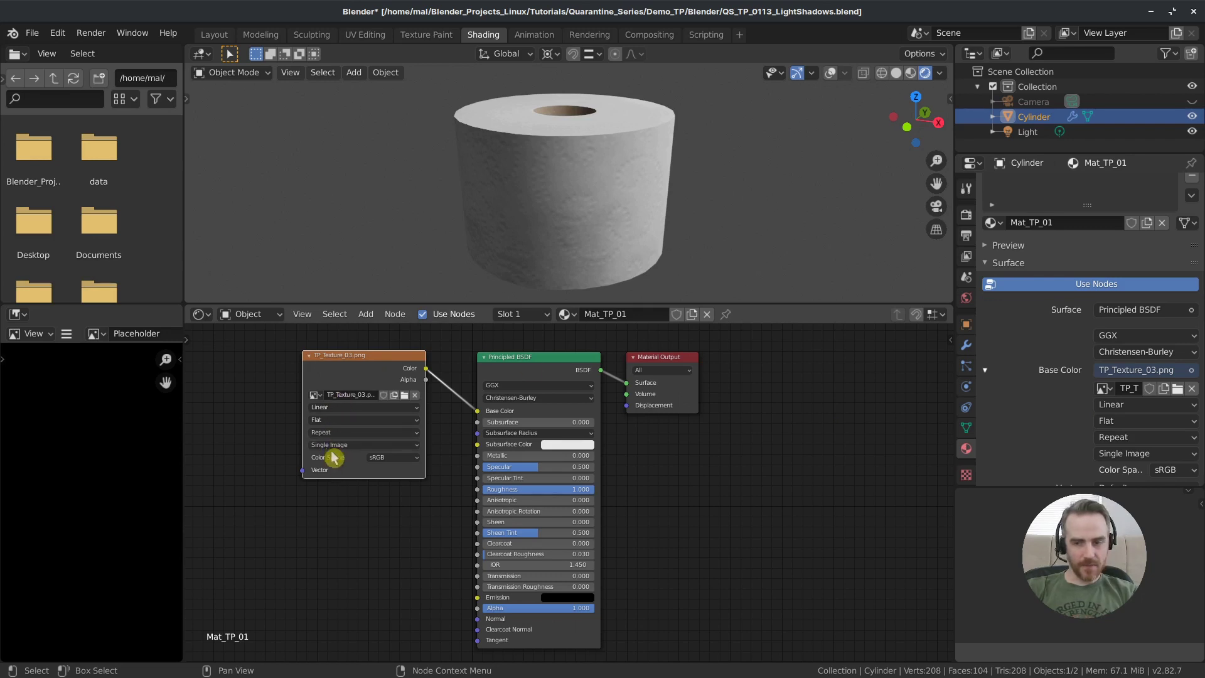
Nudge the Principled BSDF node into place and preview Roughness changes, leaving it at 1.000.
click(527, 370)
mouse_move(547, 364)
mouse_down()
mouse_move(560, 357)
mouse_move(537, 357)
mouse_up()
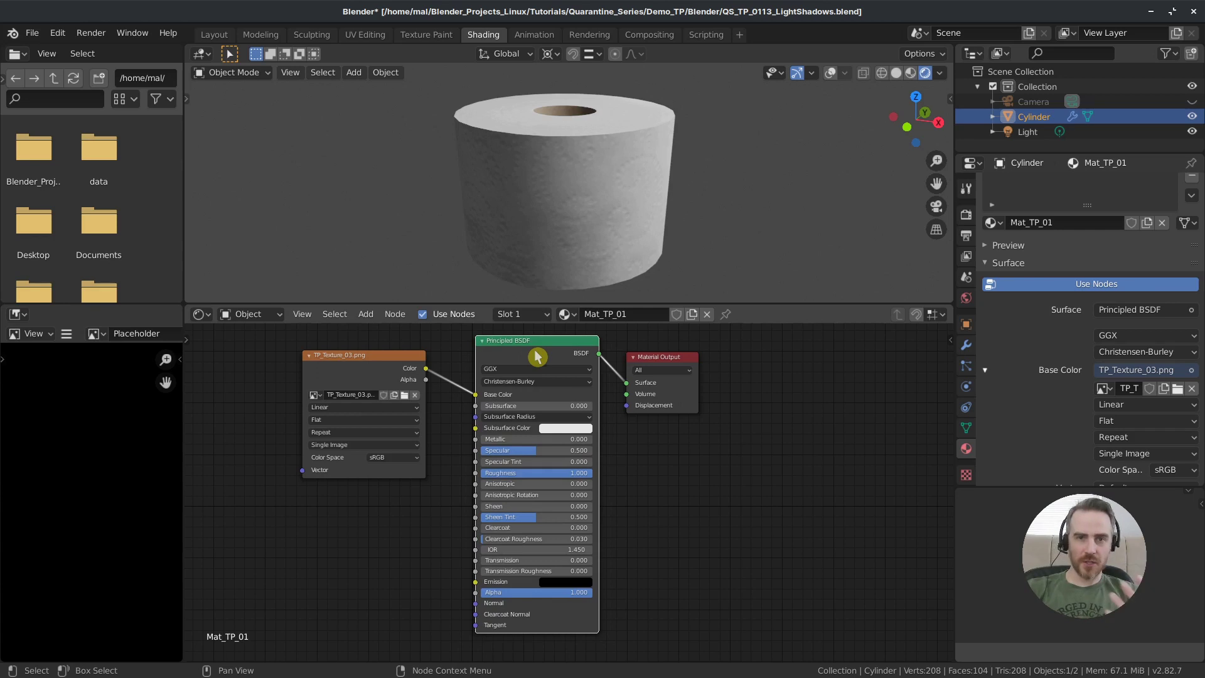
drag(536, 357, 528, 370)
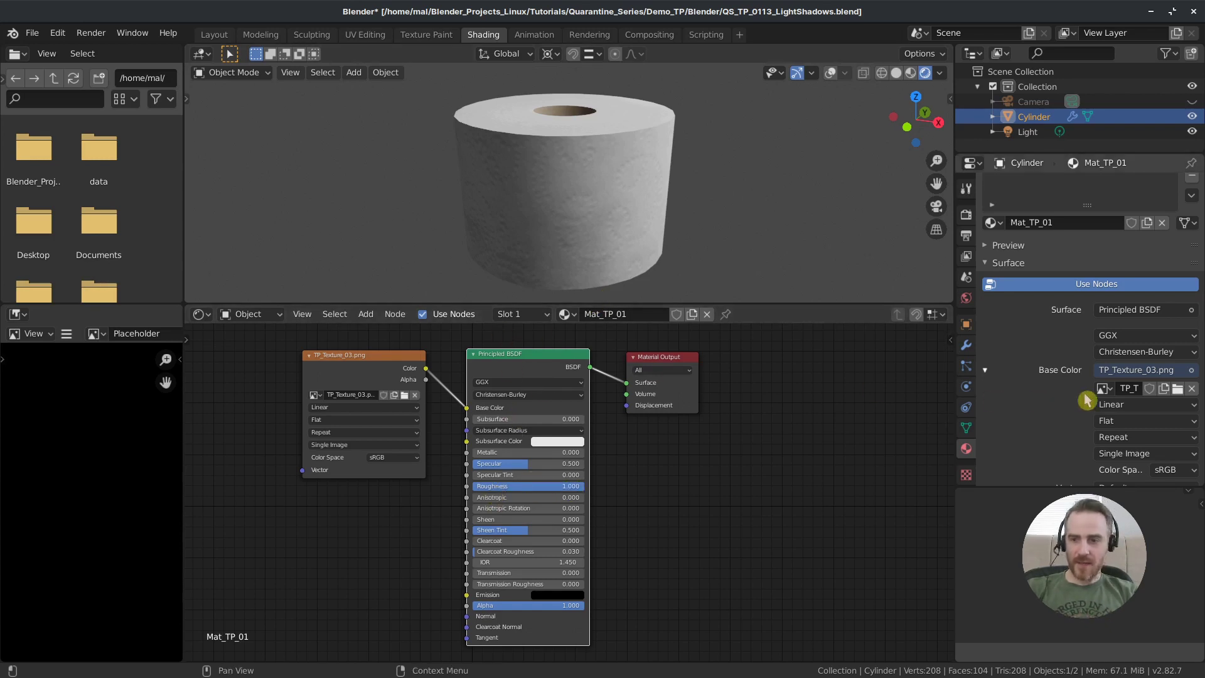
scroll(1011, 395, down, 10)
scroll(1087, 375, down, 6)
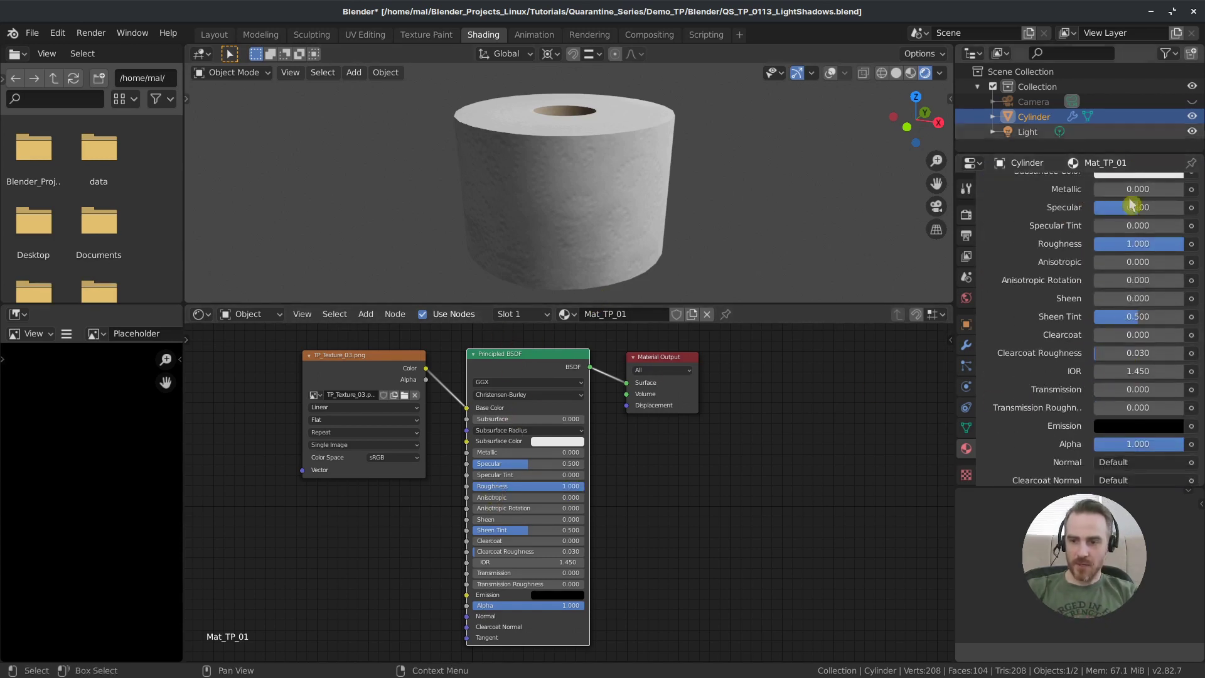
scroll(1142, 389, up, 1)
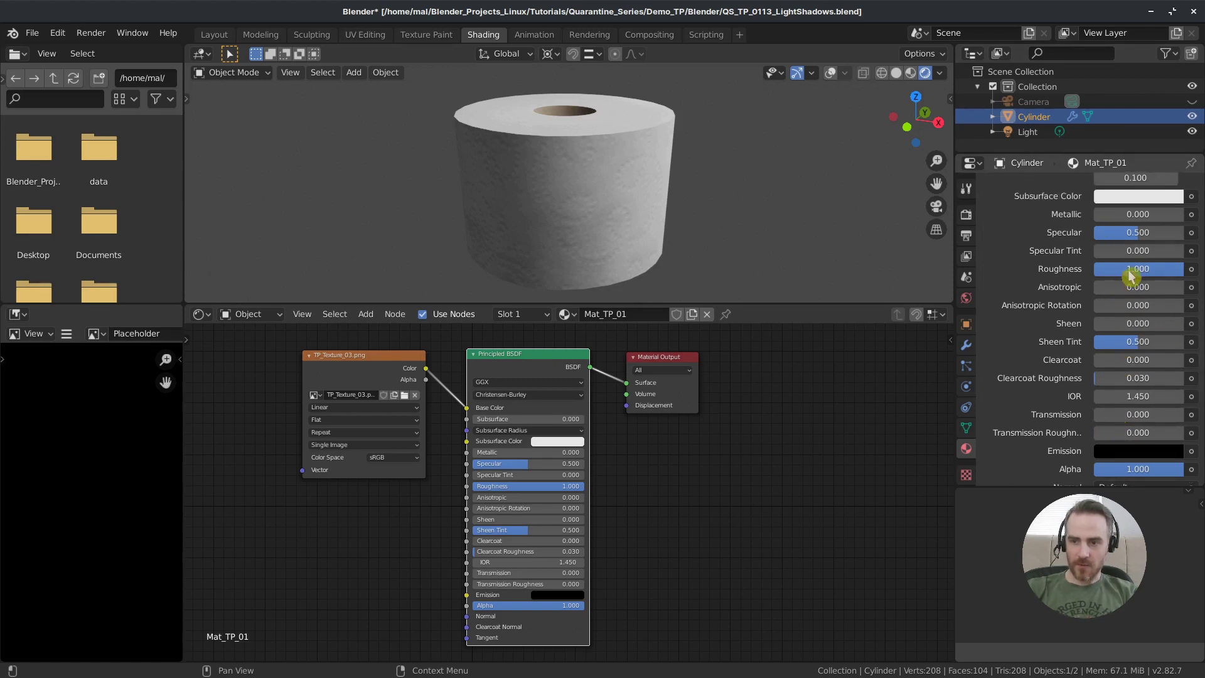
mouse_move(571, 488)
mouse_down()
mouse_move(461, 488)
mouse_move(583, 488)
mouse_up()
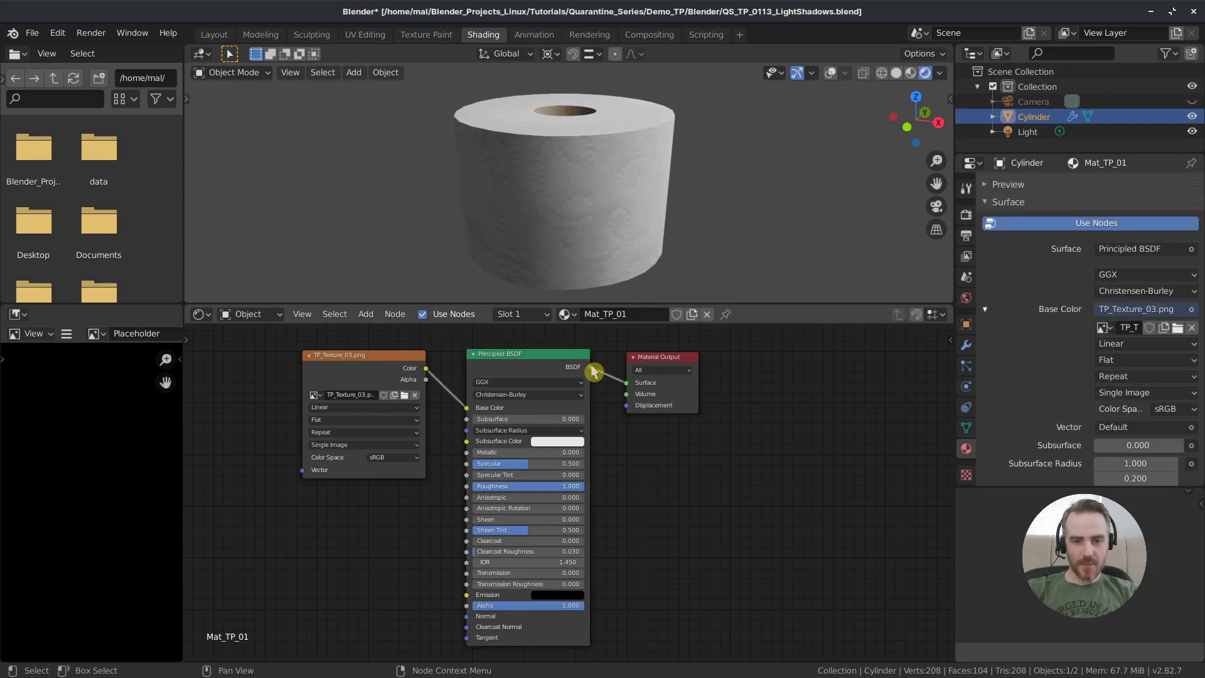
Shift the Material Output node right and delete the Principled BSDF node.
drag(591, 371, 676, 365)
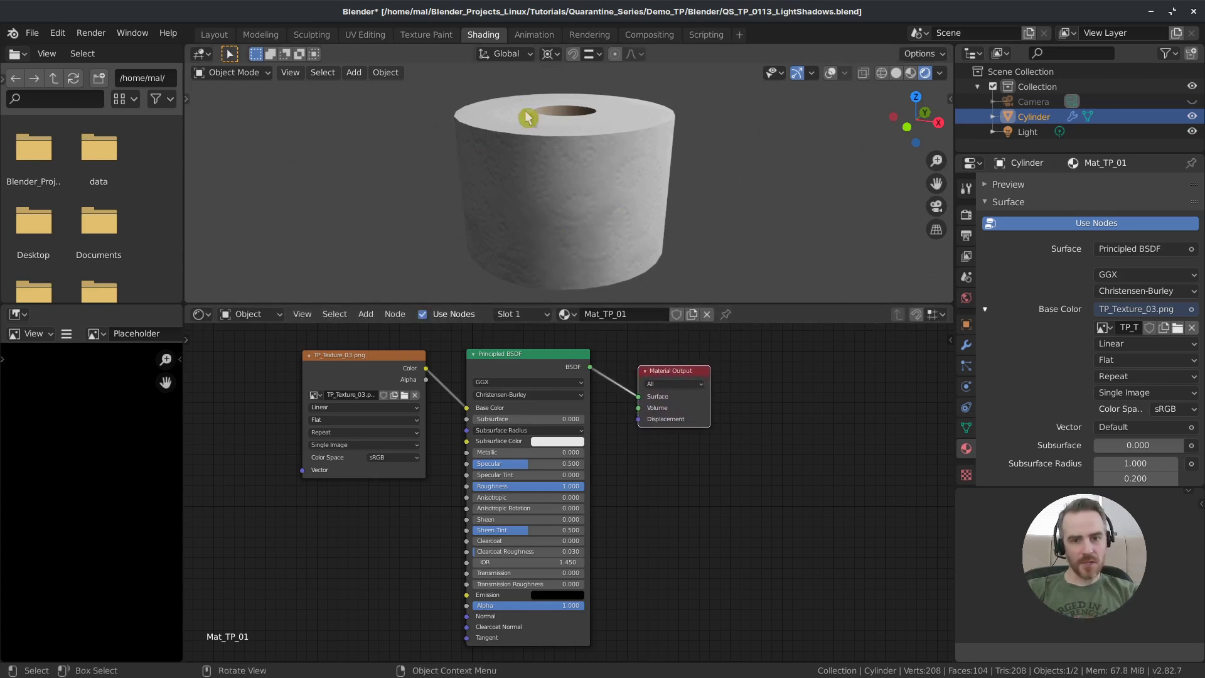
click(529, 364)
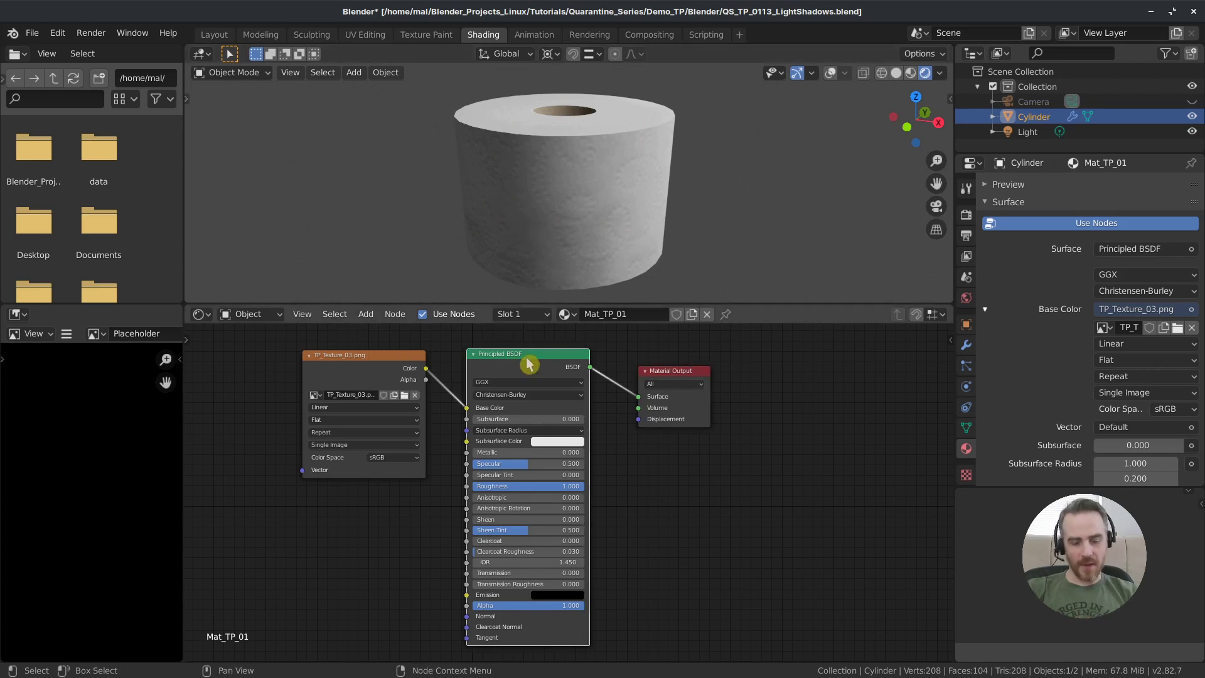
key(x)
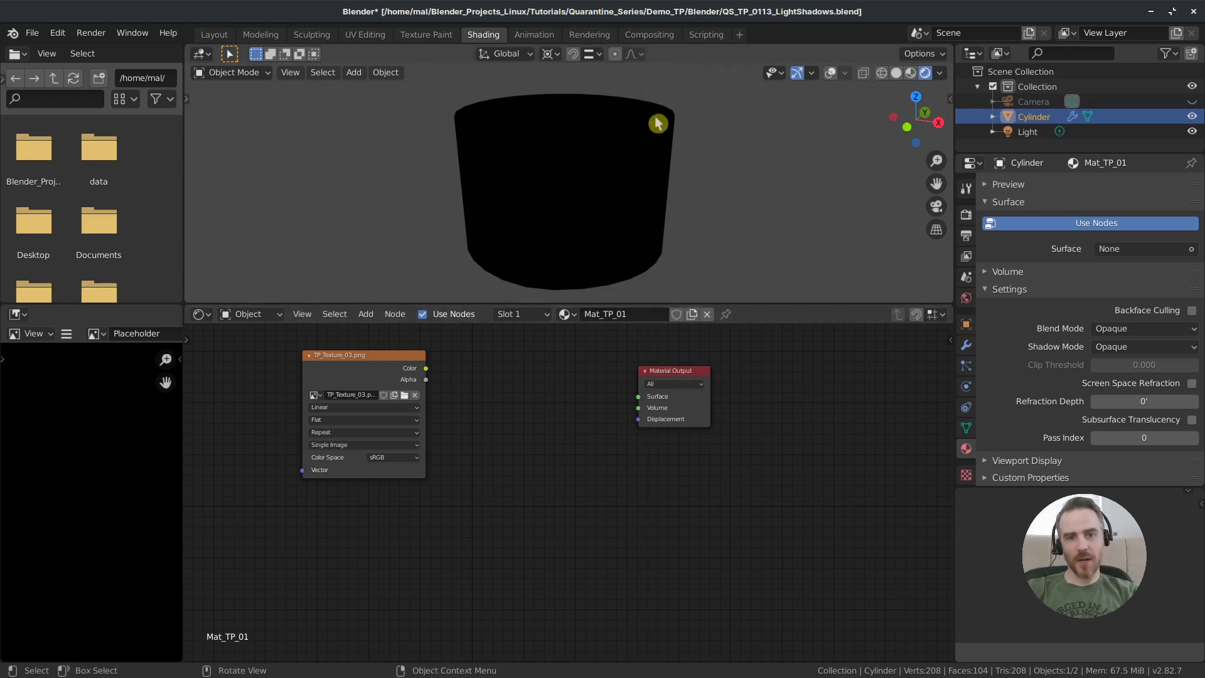
Plug TP_Texture_03.png's Color straight into the Material Output Surface and view the roll from above.
click(427, 374)
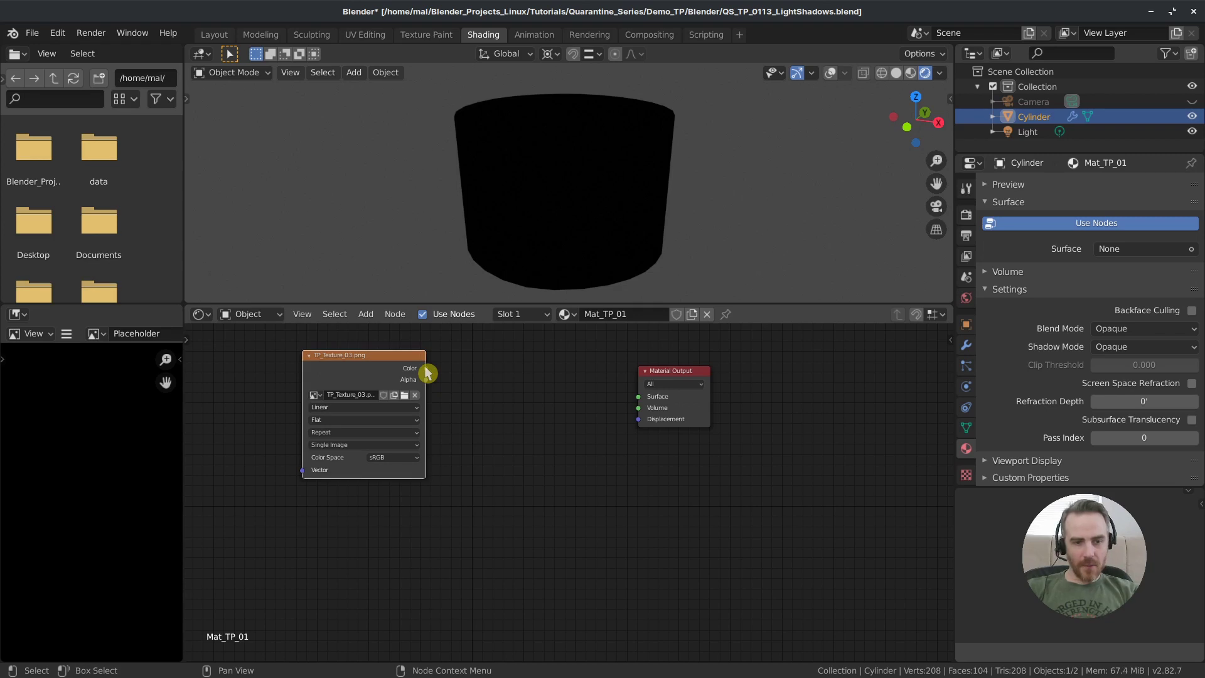
drag(430, 373, 642, 399)
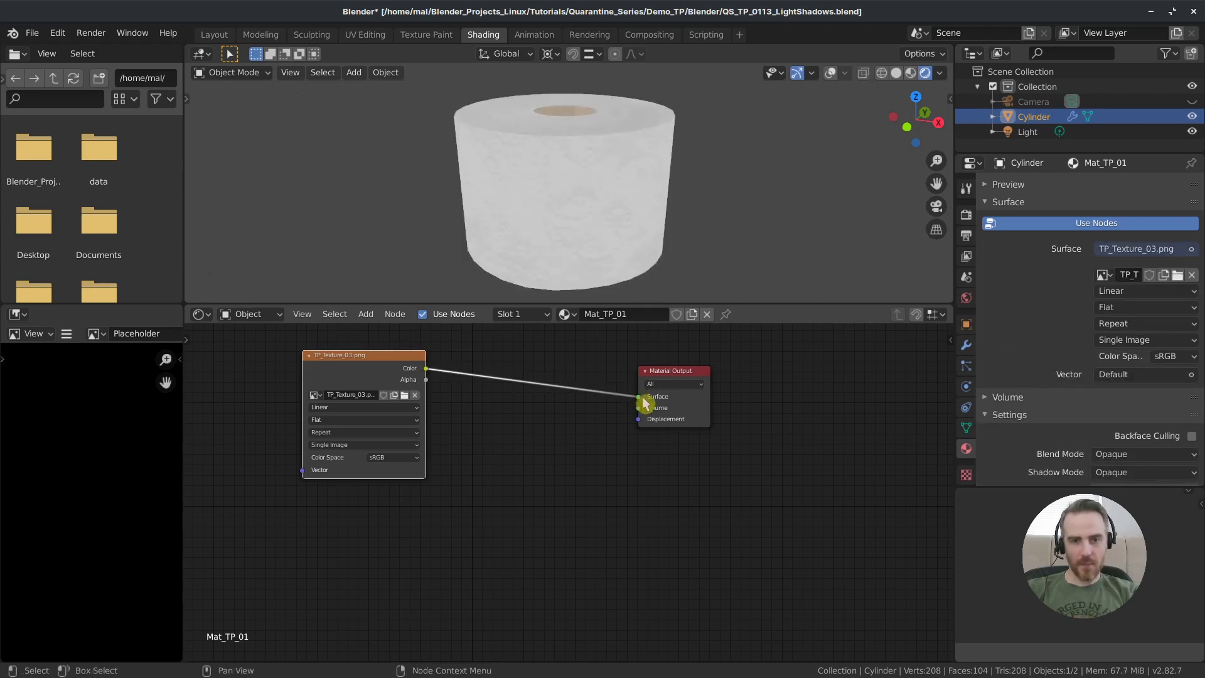
middle_drag(623, 140, 425, 150)
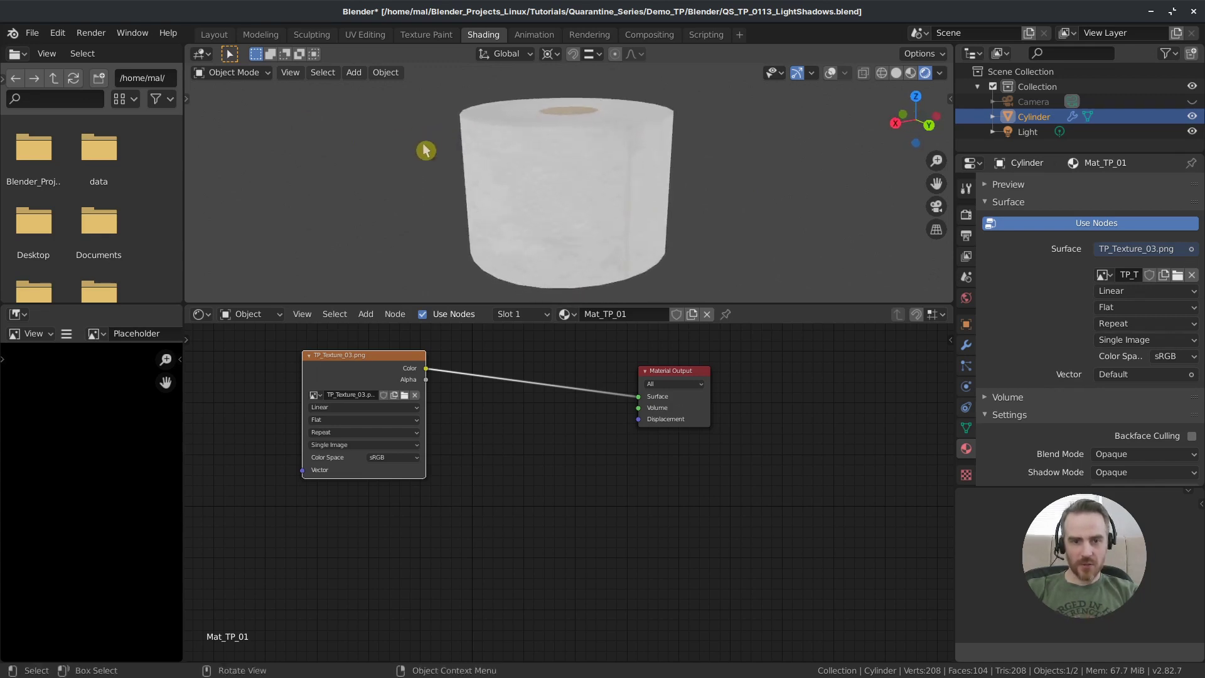
click(545, 468)
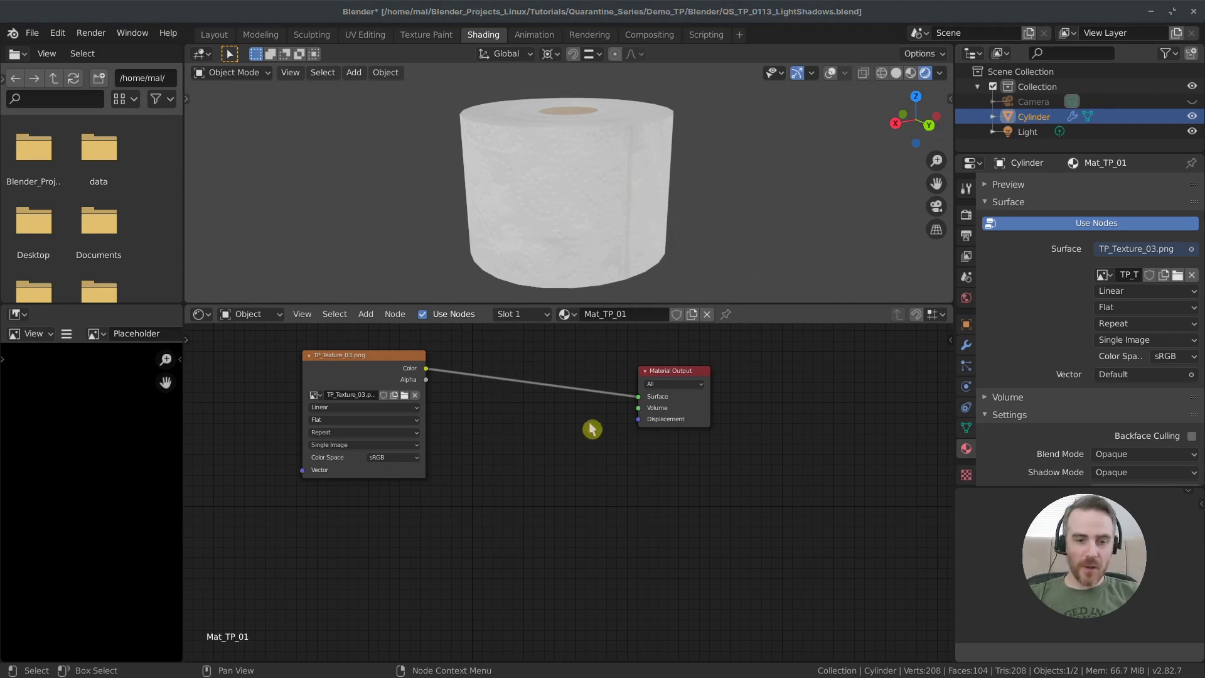
click(368, 315)
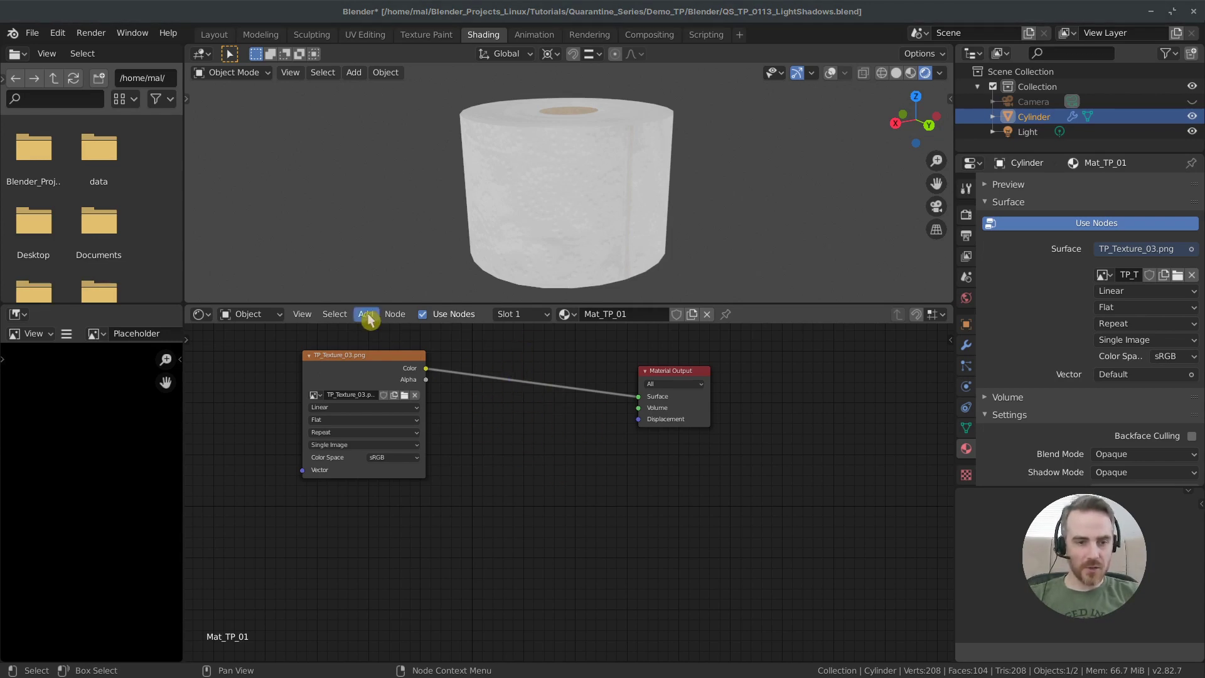
Add a Diffuse BSDF shader and drop it onto the texture-to-Material Output link.
mouse_move(382, 385)
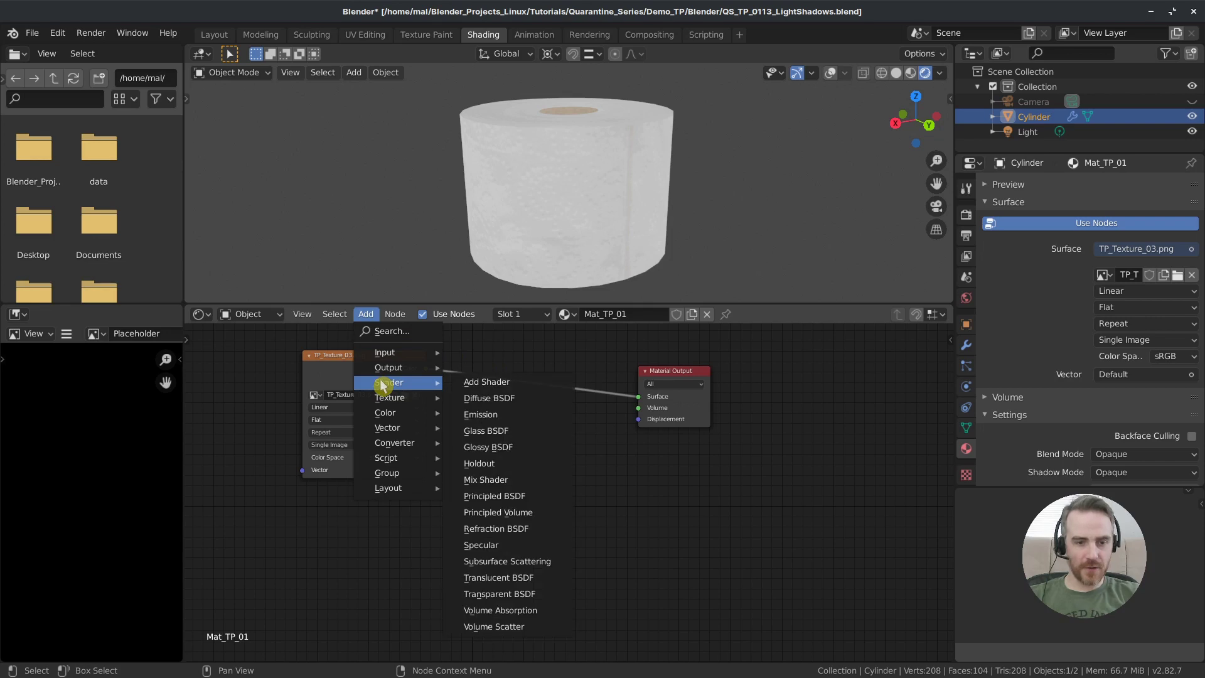
key(Escape)
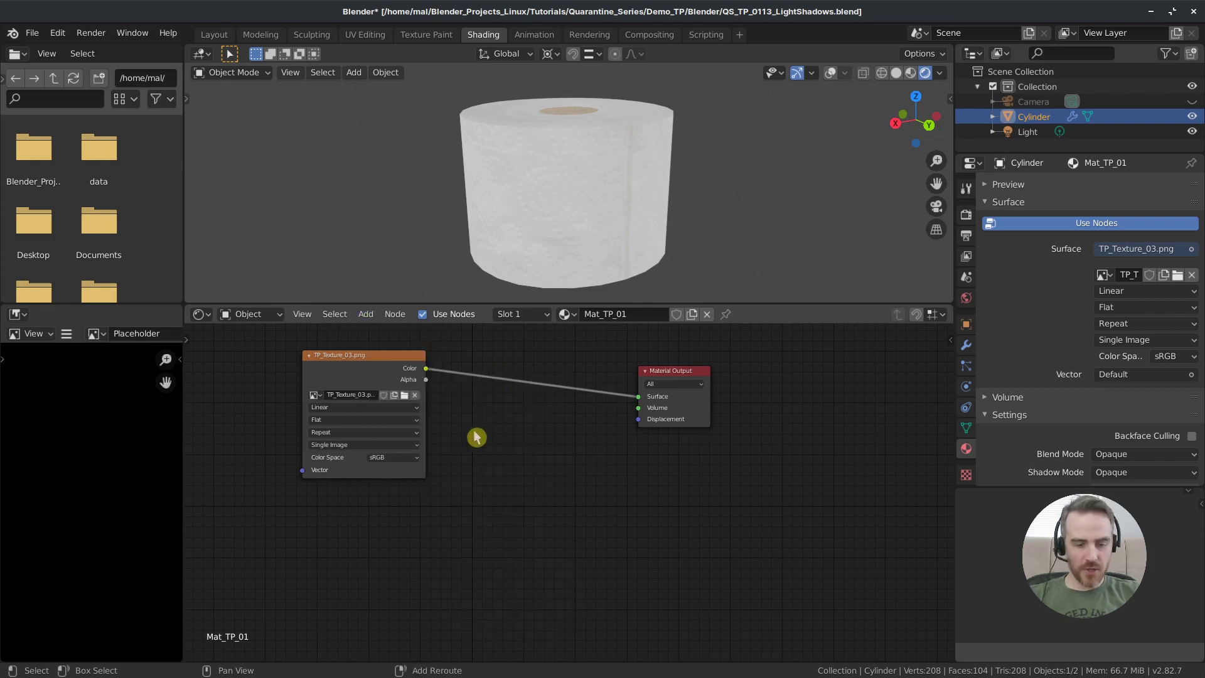
key(shift+a)
mouse_move(476, 437)
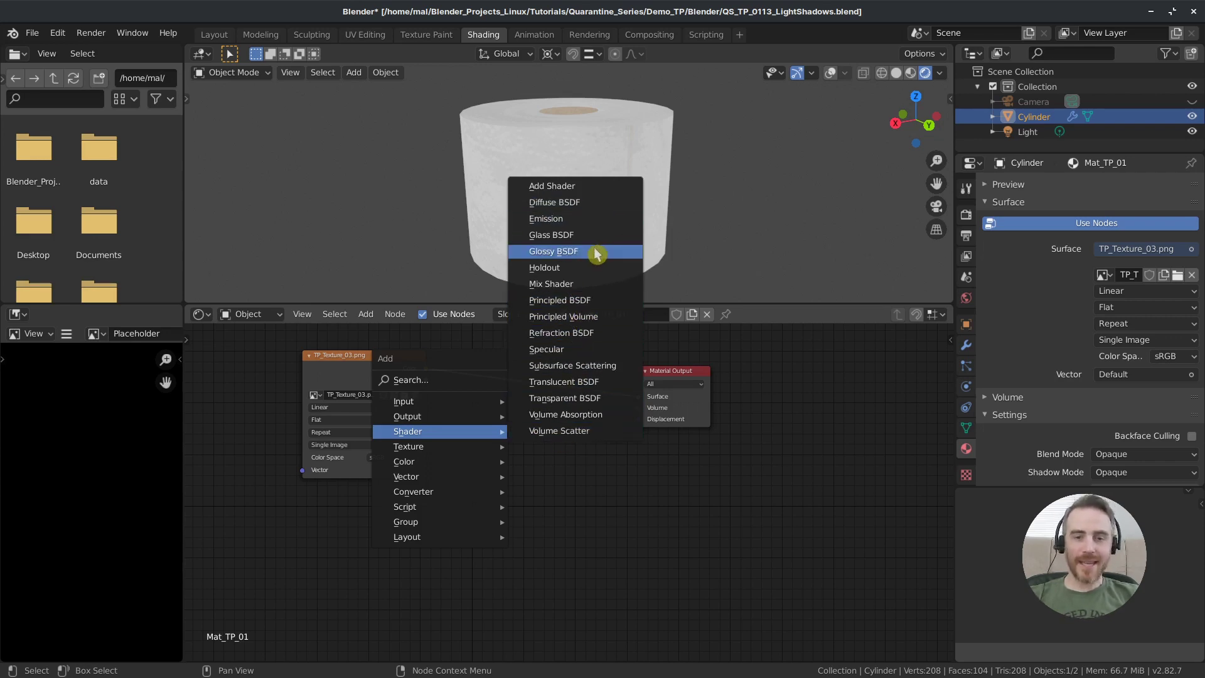
click(603, 209)
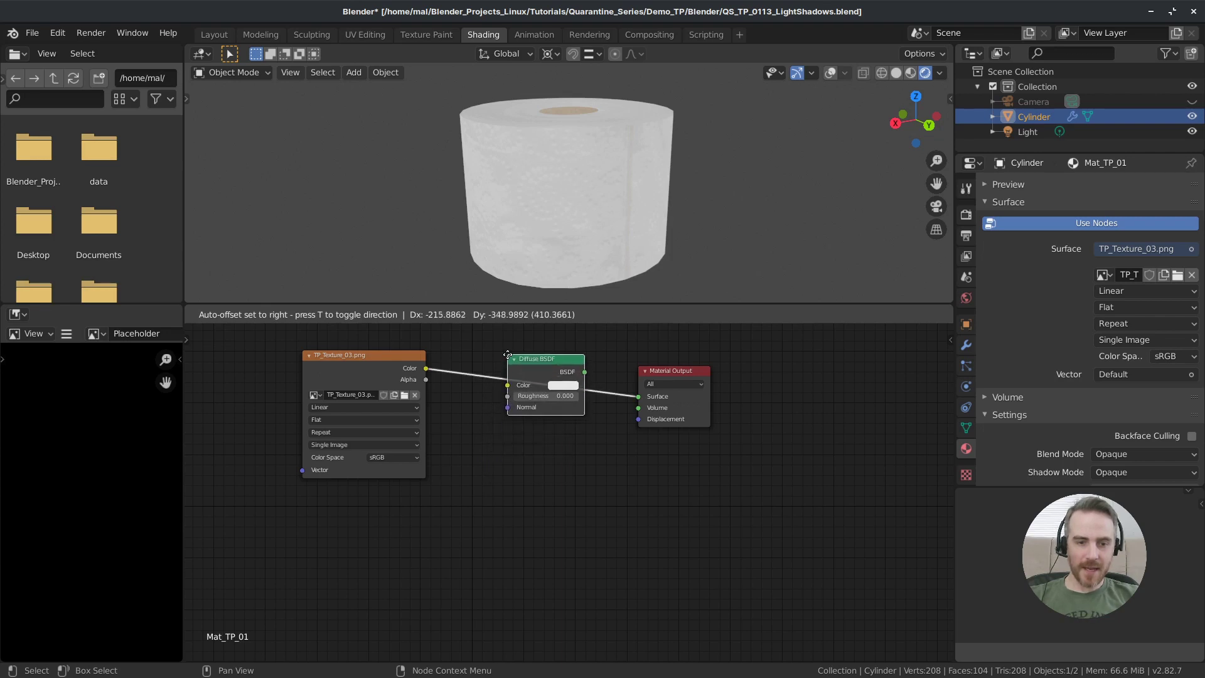
click(509, 360)
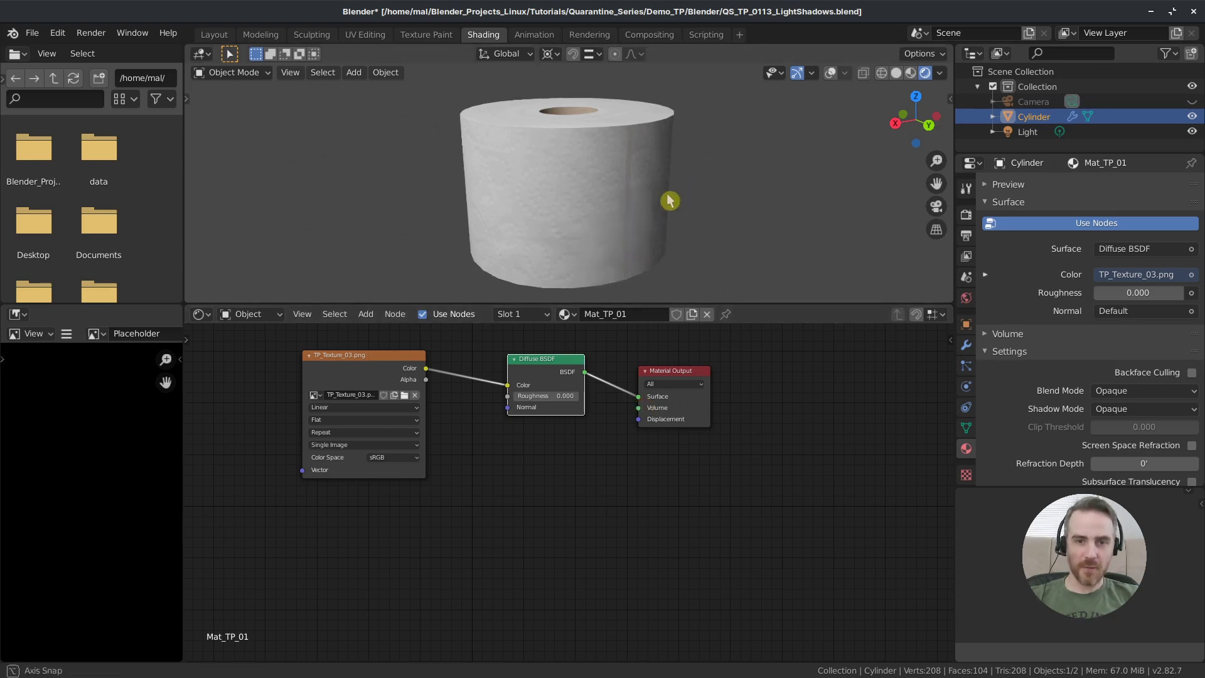
middle_drag(672, 196, 740, 193)
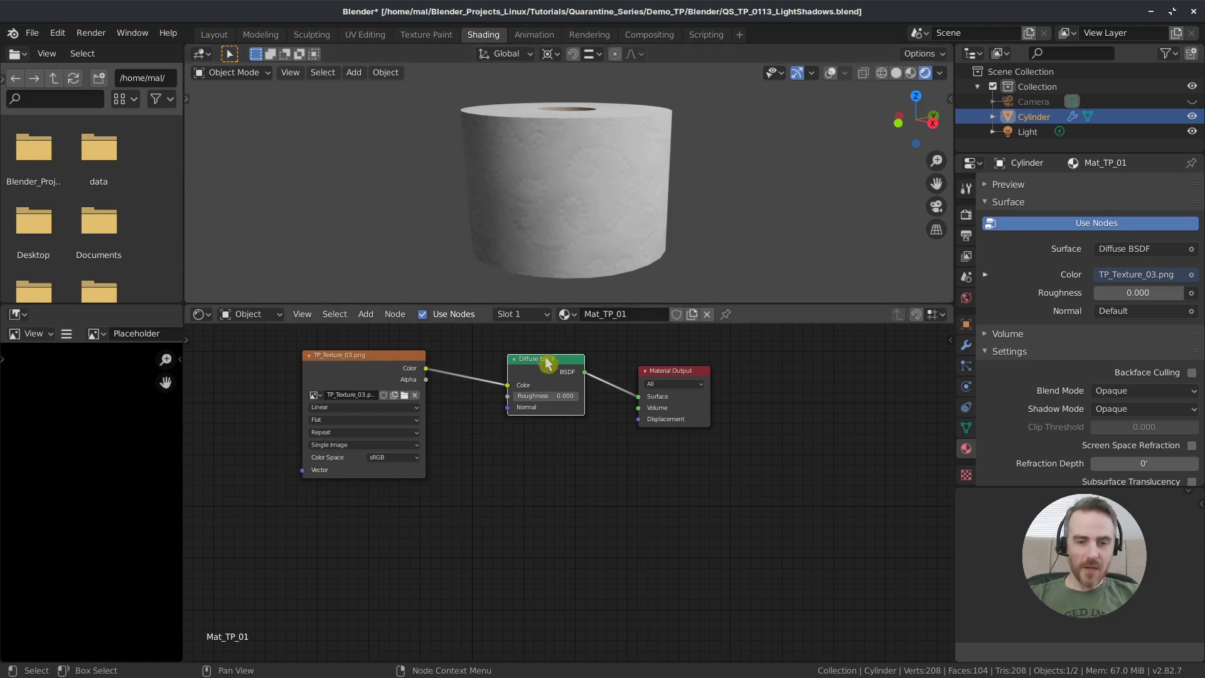
Keep the Diffuse BSDF Roughness at 0.000 and nudge the image texture node up and right.
mouse_move(533, 396)
mouse_down()
mouse_move(546, 396)
mouse_move(533, 395)
mouse_up()
mouse_move(675, 248)
middle_down()
mouse_move(691, 175)
mouse_move(621, 107)
mouse_move(596, 147)
mouse_move(653, 197)
mouse_move(675, 274)
mouse_move(667, 266)
middle_up()
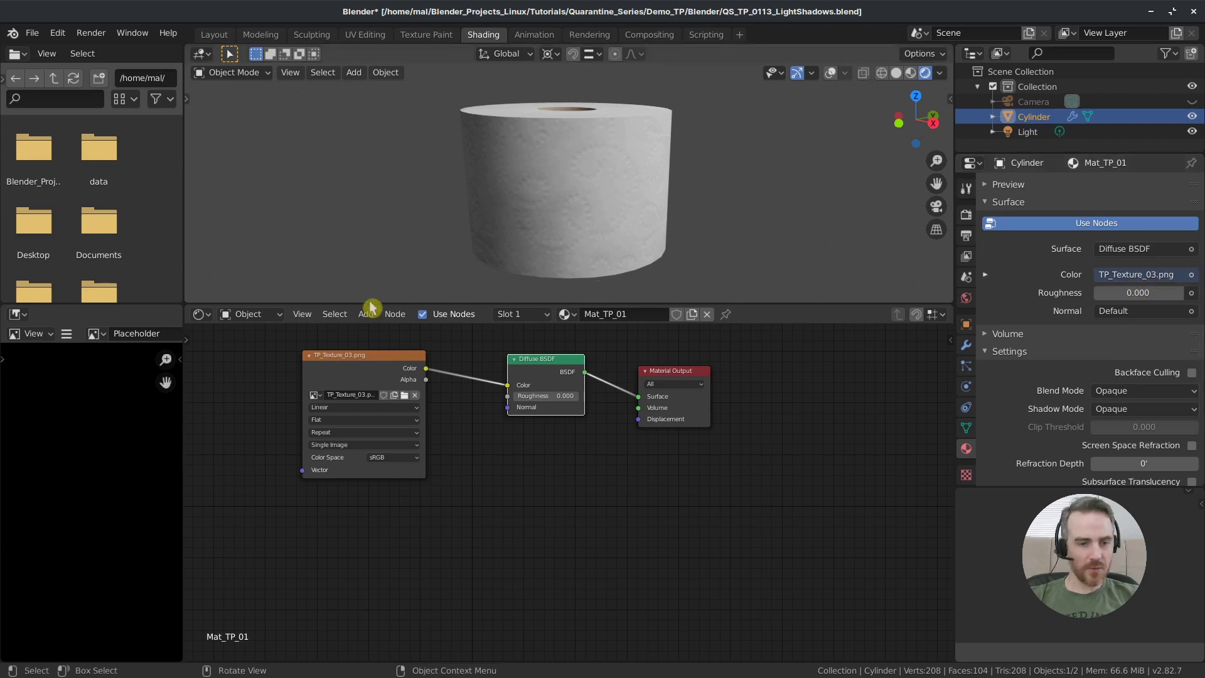
mouse_move(364, 374)
mouse_down()
mouse_move(351, 376)
mouse_move(375, 364)
mouse_up()
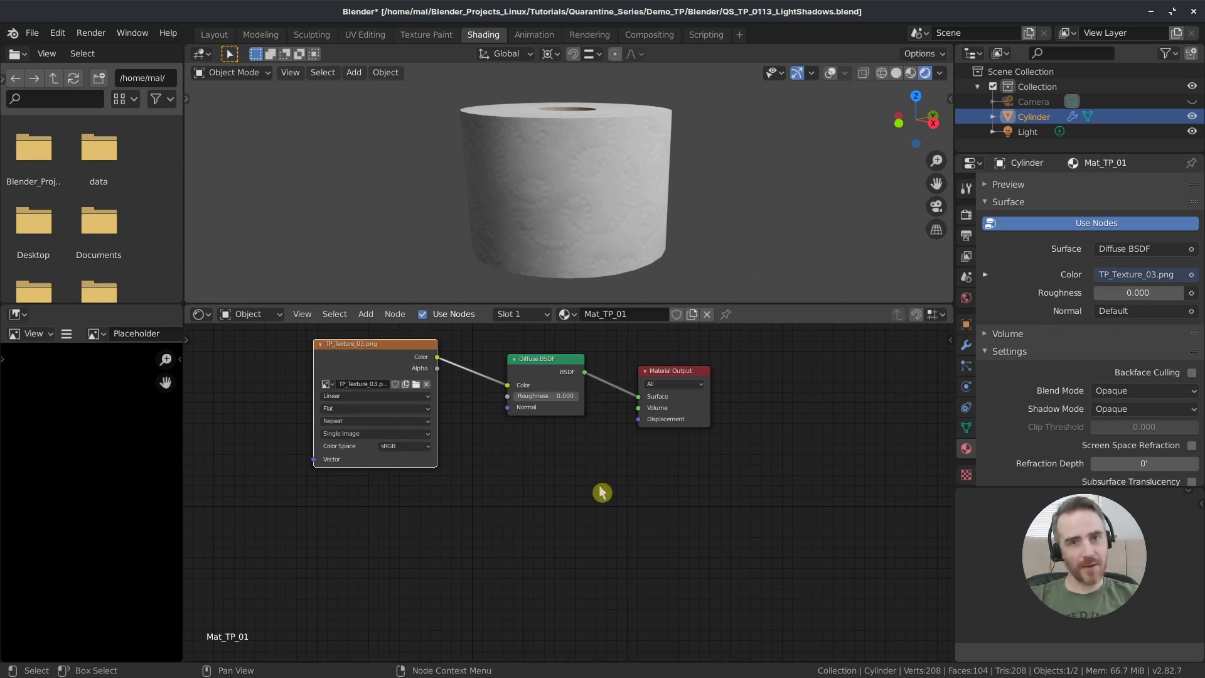
middle_drag(715, 204, 603, 234)
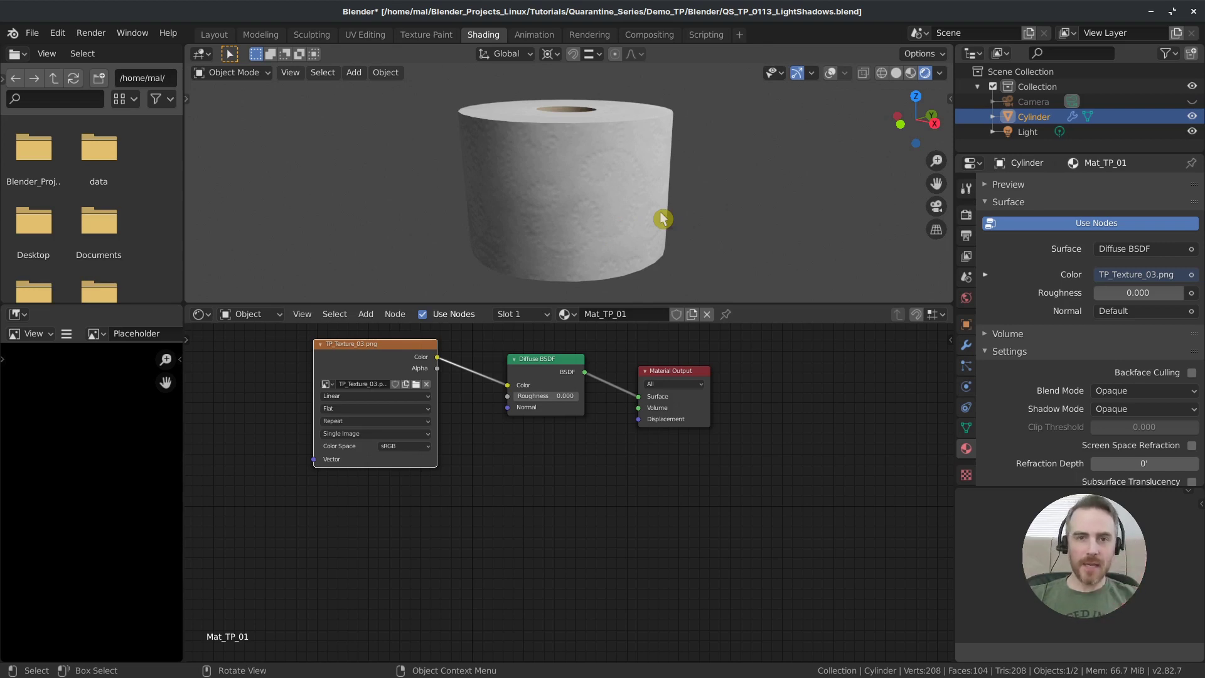
mouse_move(708, 216)
middle_down()
mouse_move(596, 225)
mouse_move(449, 216)
mouse_move(559, 230)
mouse_move(581, 166)
mouse_move(575, 145)
mouse_move(545, 213)
mouse_move(588, 217)
middle_up()
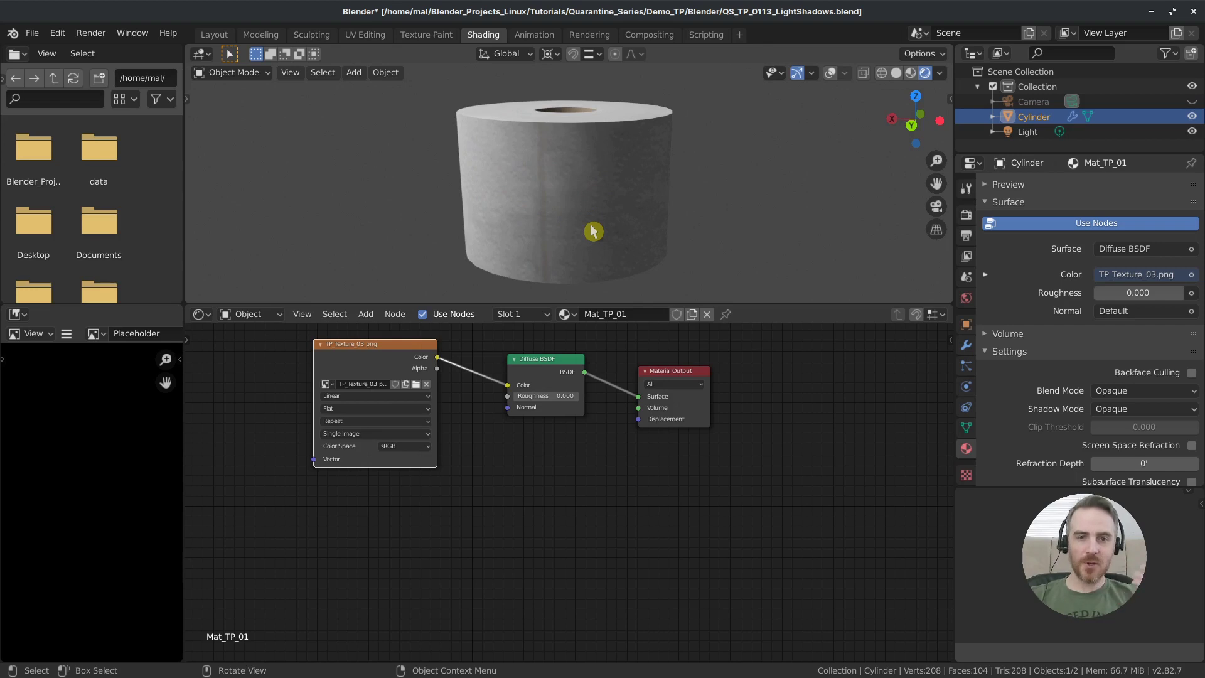
drag(507, 407, 484, 425)
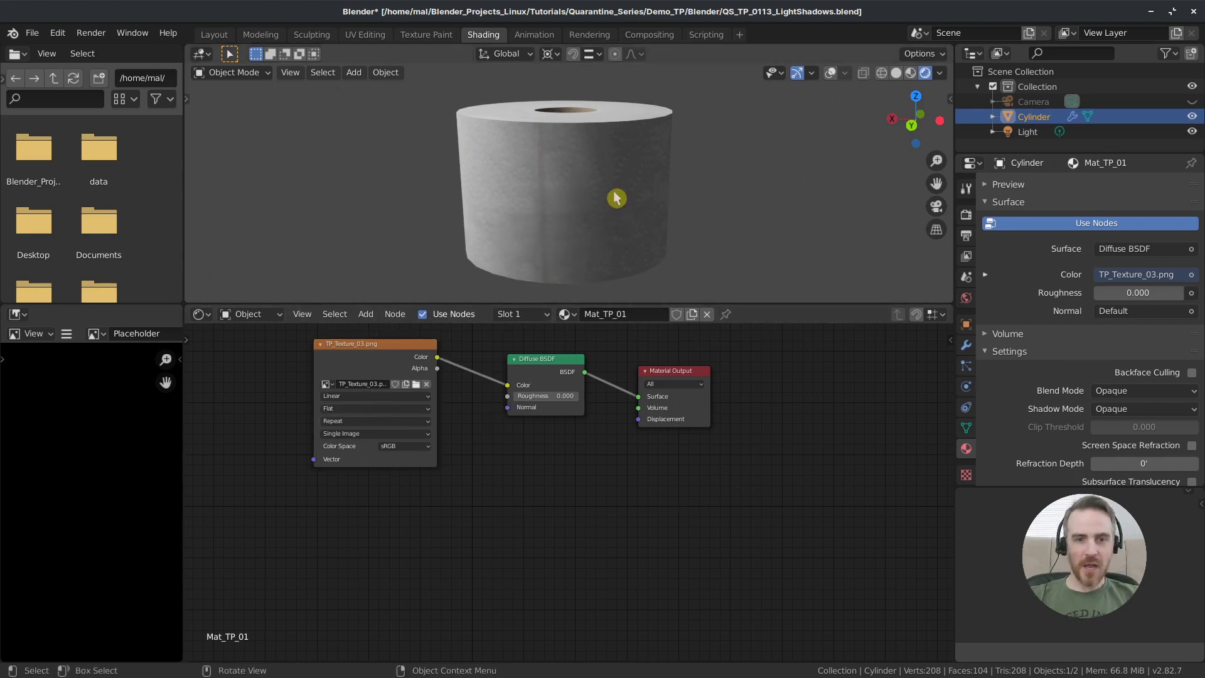
middle_drag(615, 199, 635, 204)
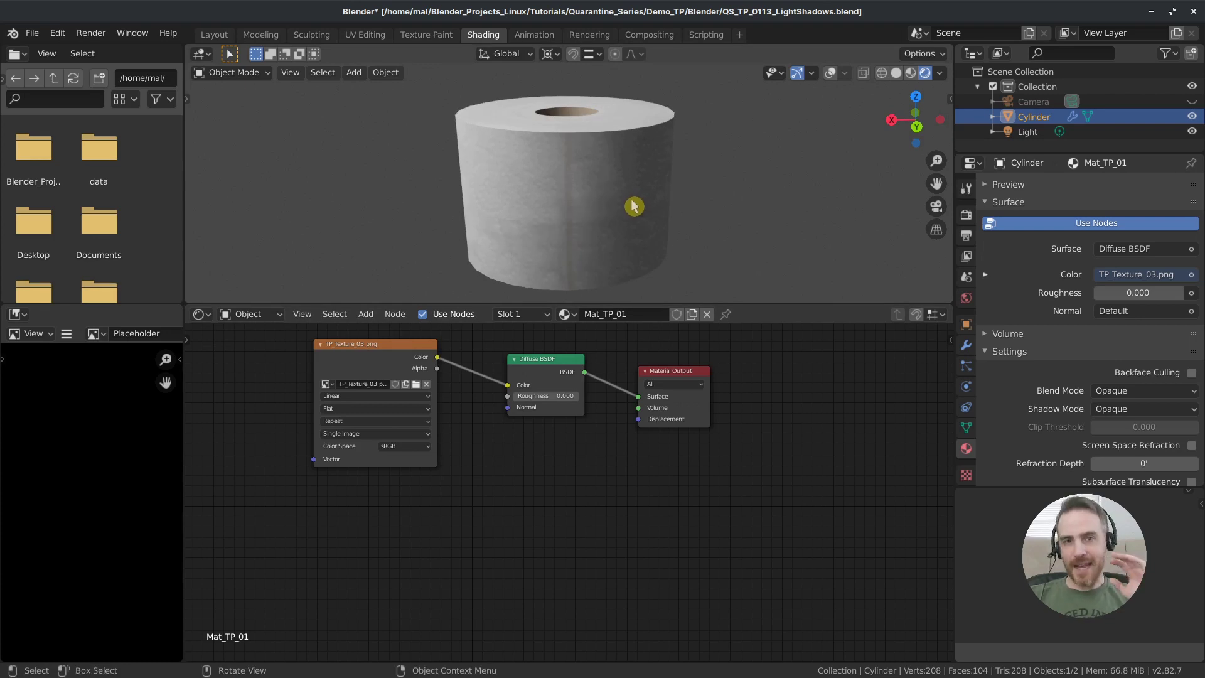